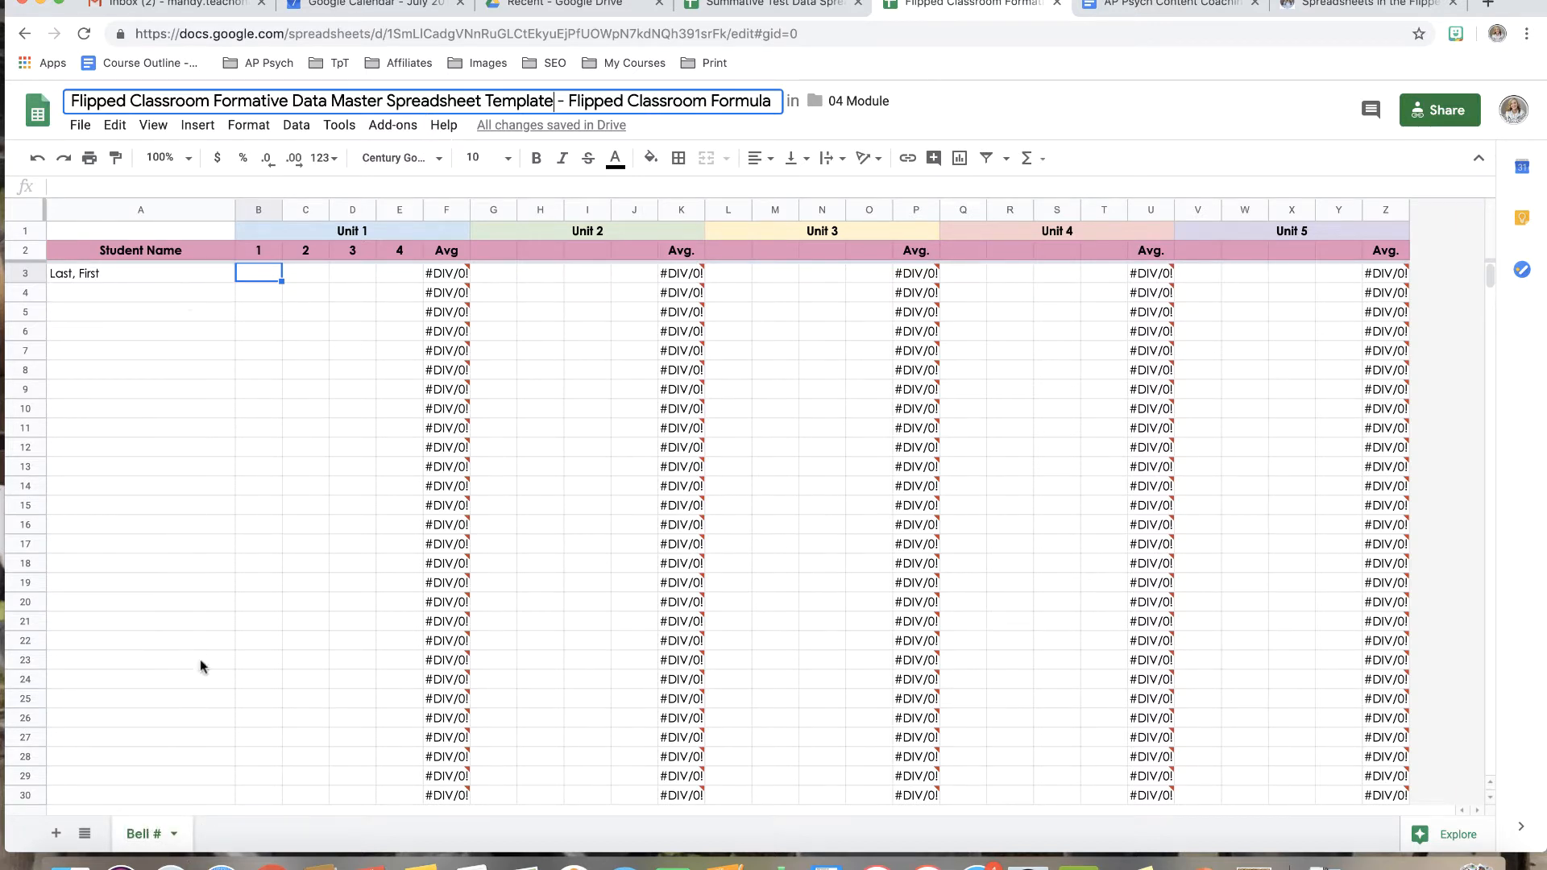
Look over the template's unit sections, average columns and the Averages row below the student rows
{"action": "left_click", "coordinate": [385, 253]}
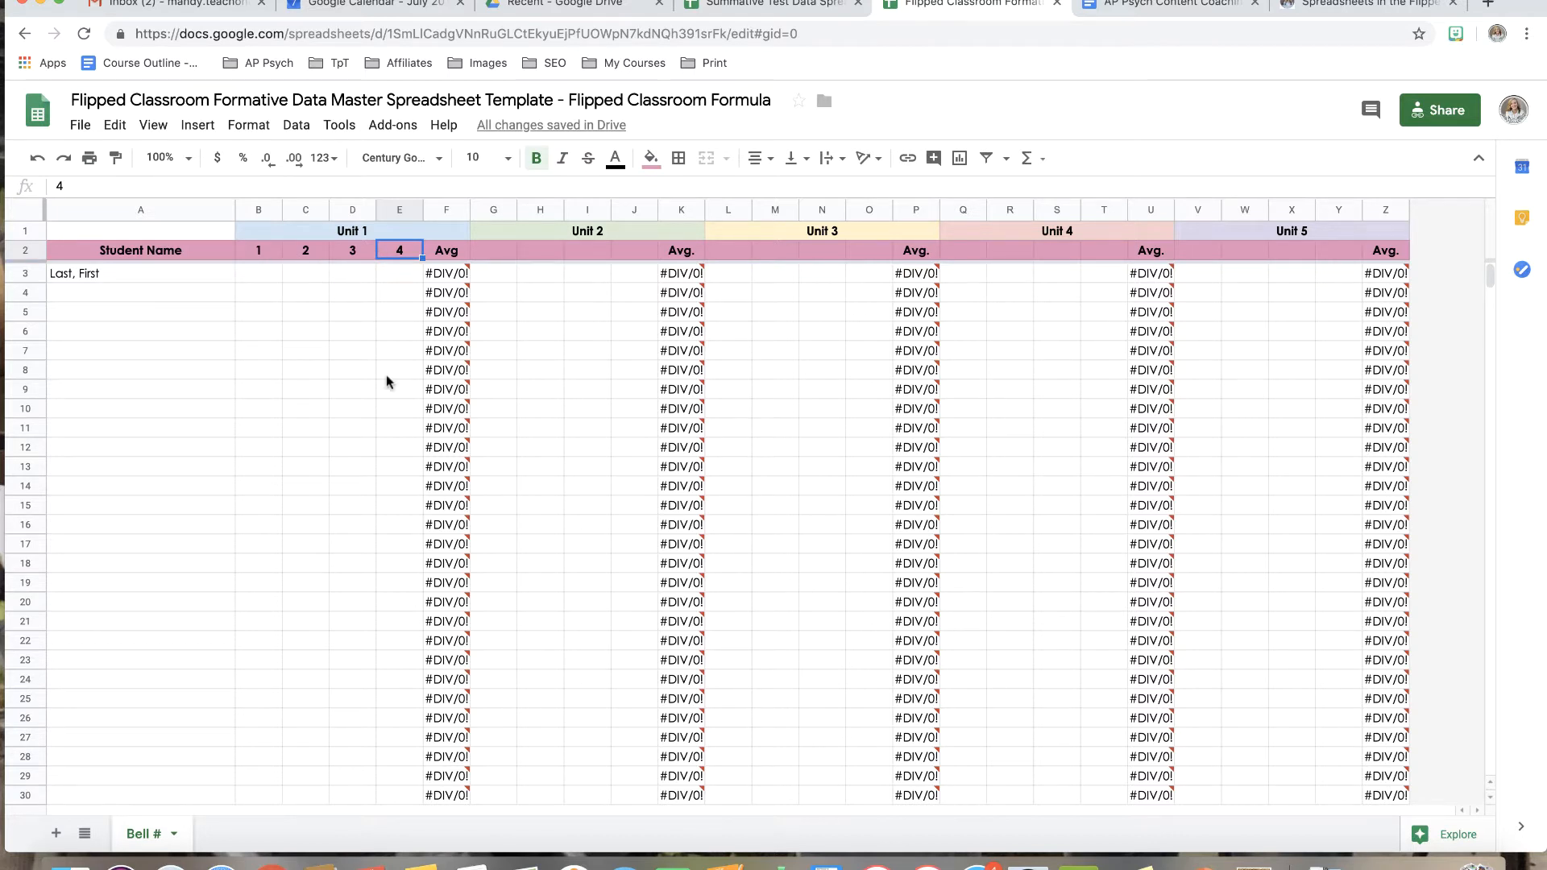
{"action": "scroll", "coordinate": [332, 511], "scroll_direction": "down", "scroll_amount": 3}
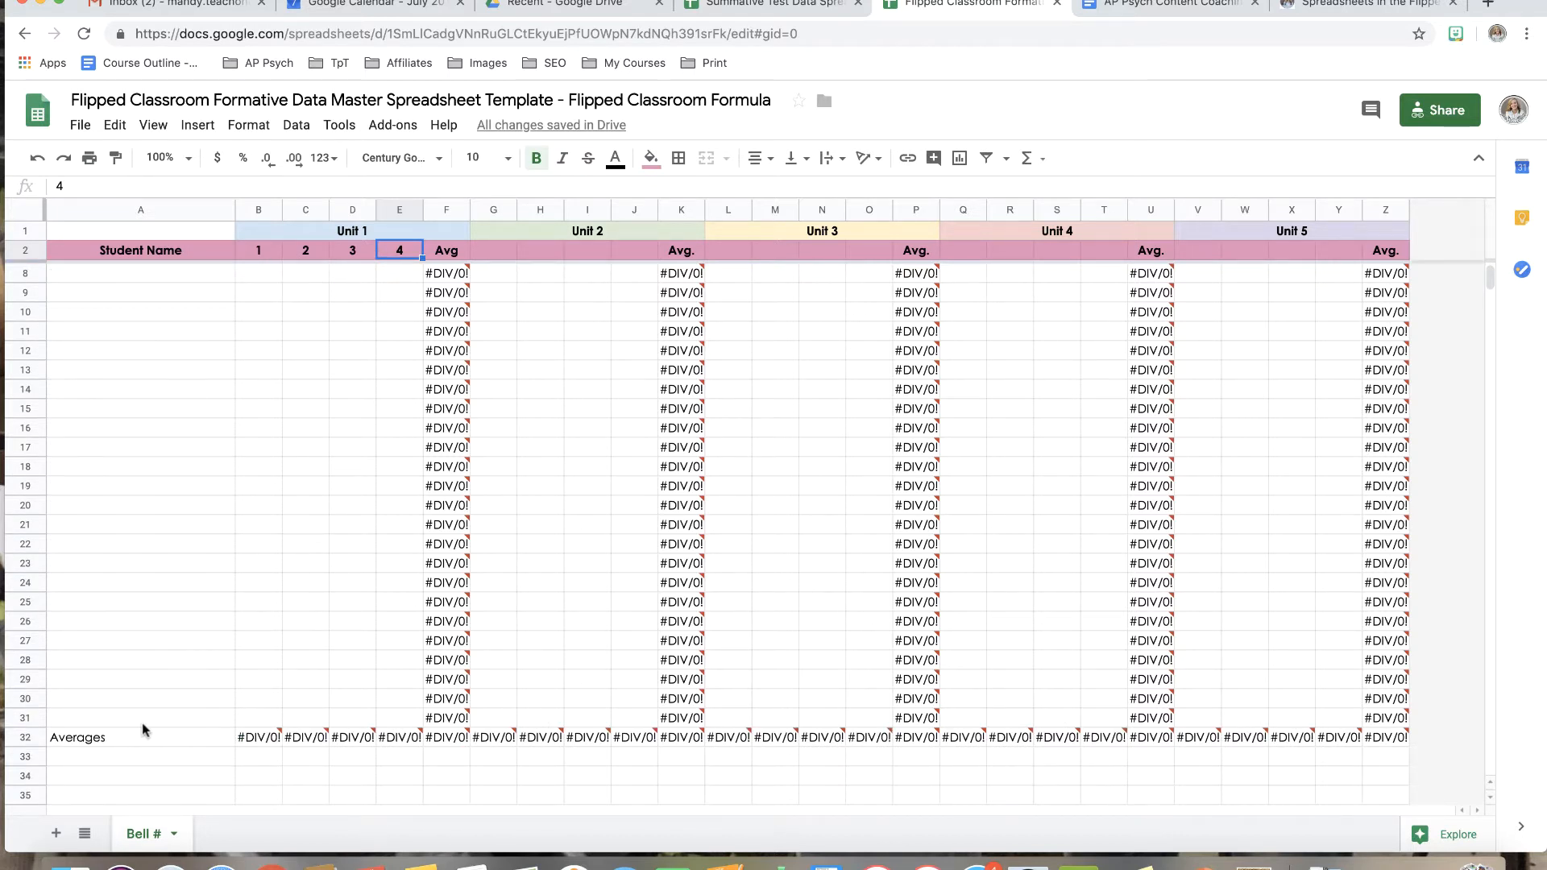
{"action": "scroll", "coordinate": [386, 564], "scroll_direction": "up", "scroll_amount": 3}
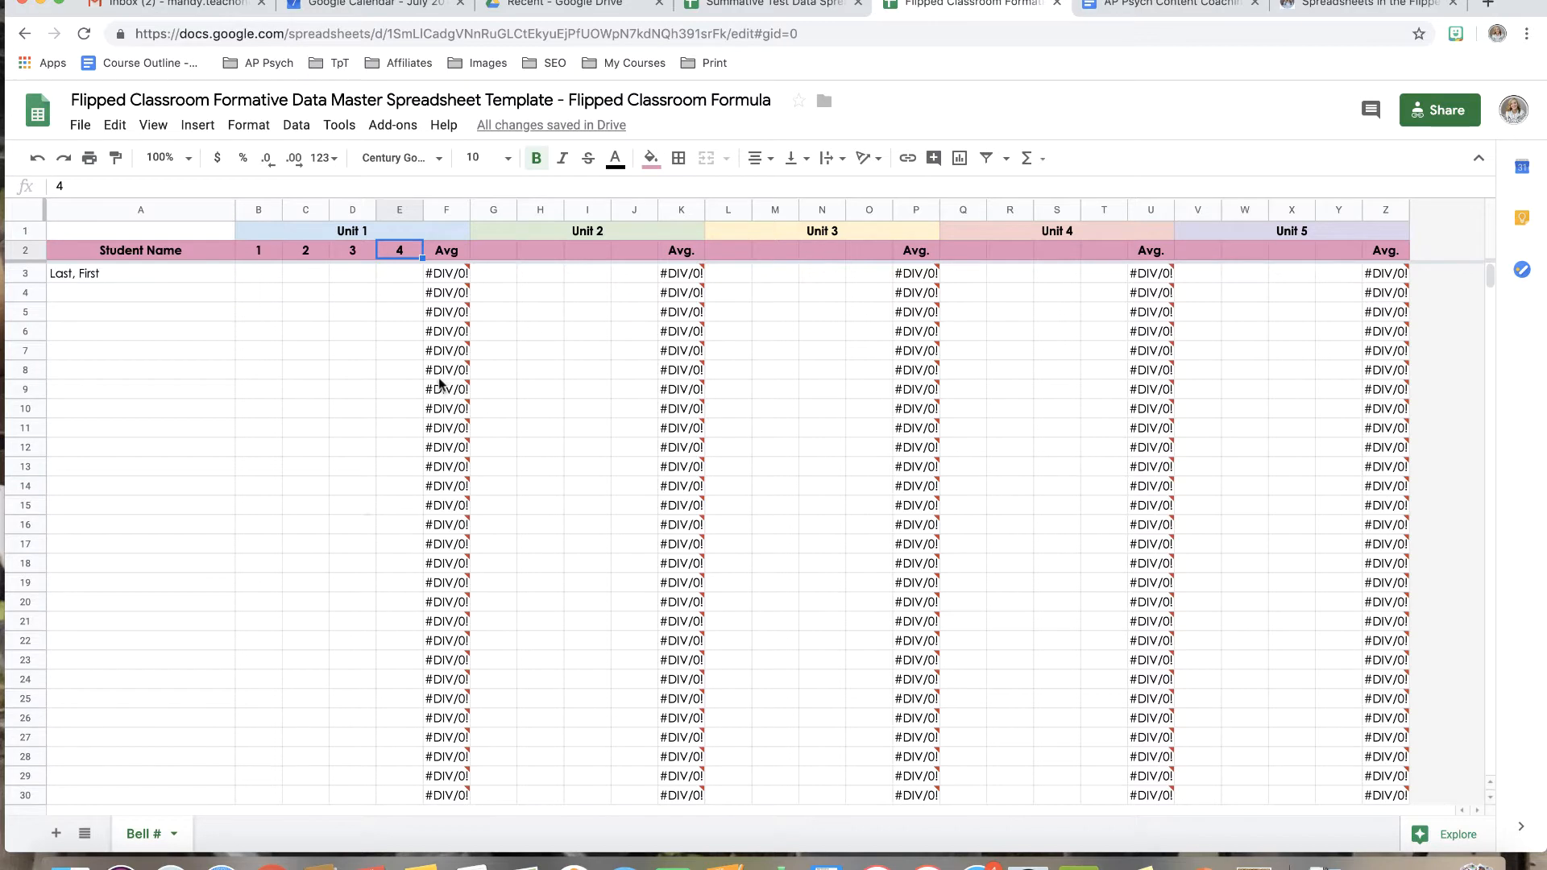
{"action": "mouse_move", "coordinate": [439, 377]}
{"action": "mouse_move", "coordinate": [1408, 291]}
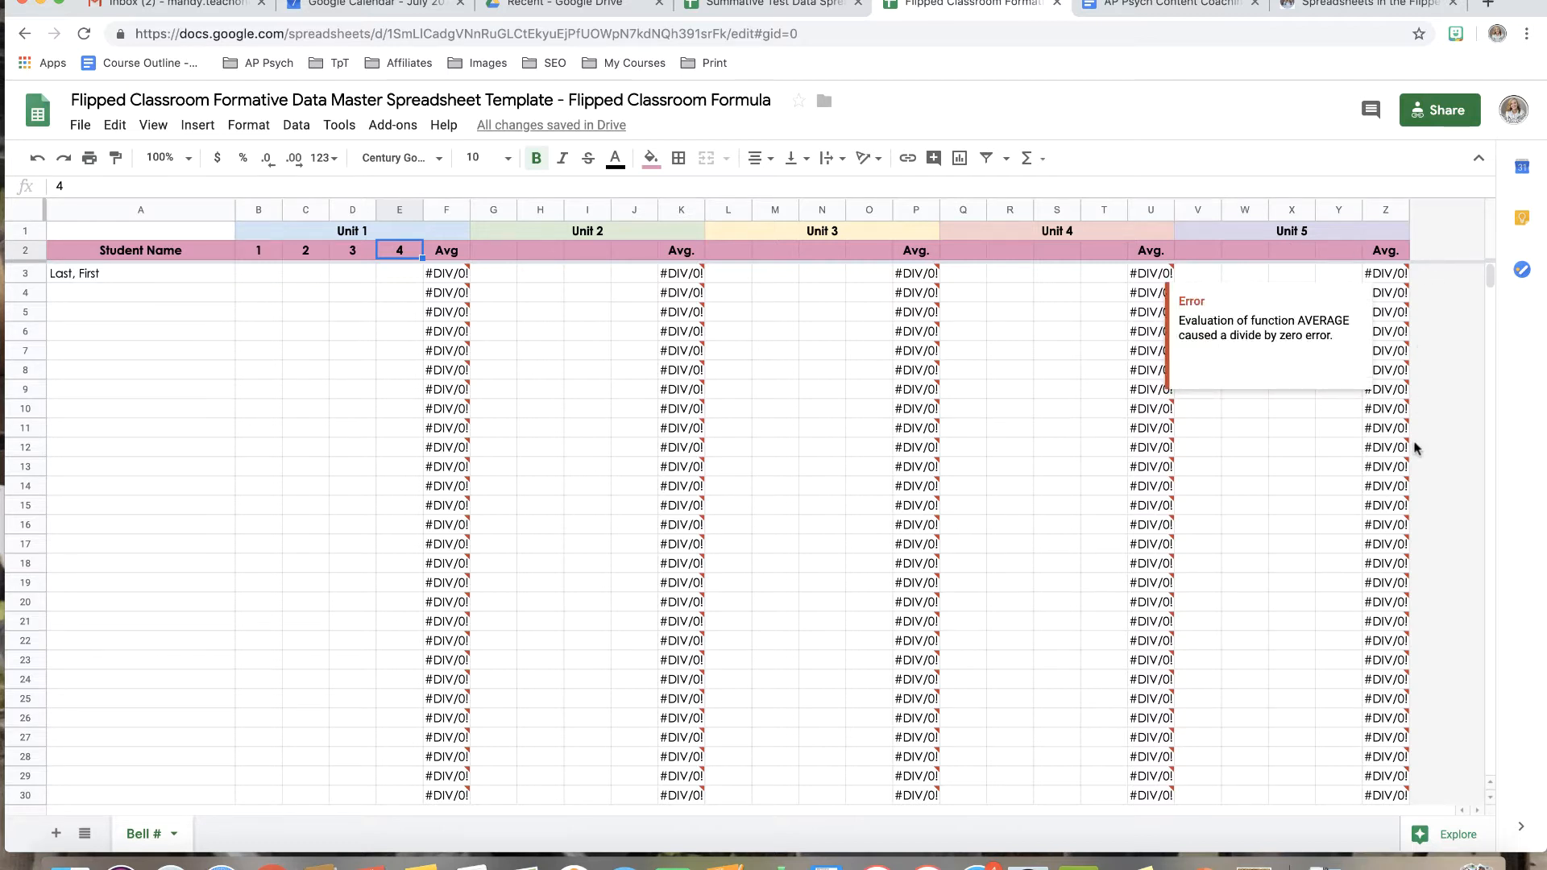
{"action": "mouse_move", "coordinate": [1412, 409]}
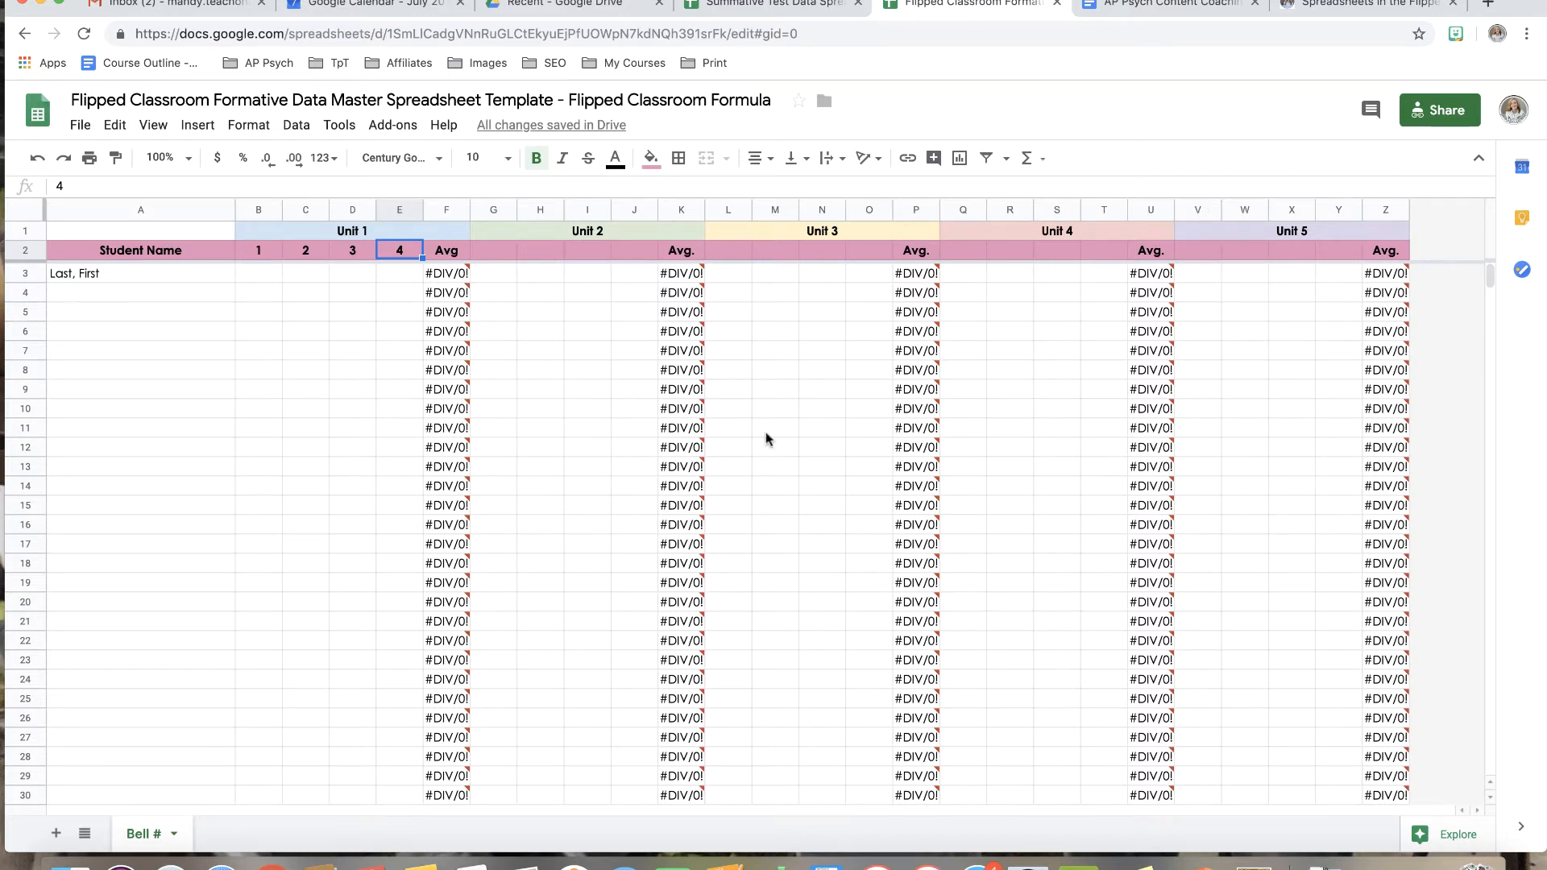
{"action": "left_click", "coordinate": [1268, 544]}
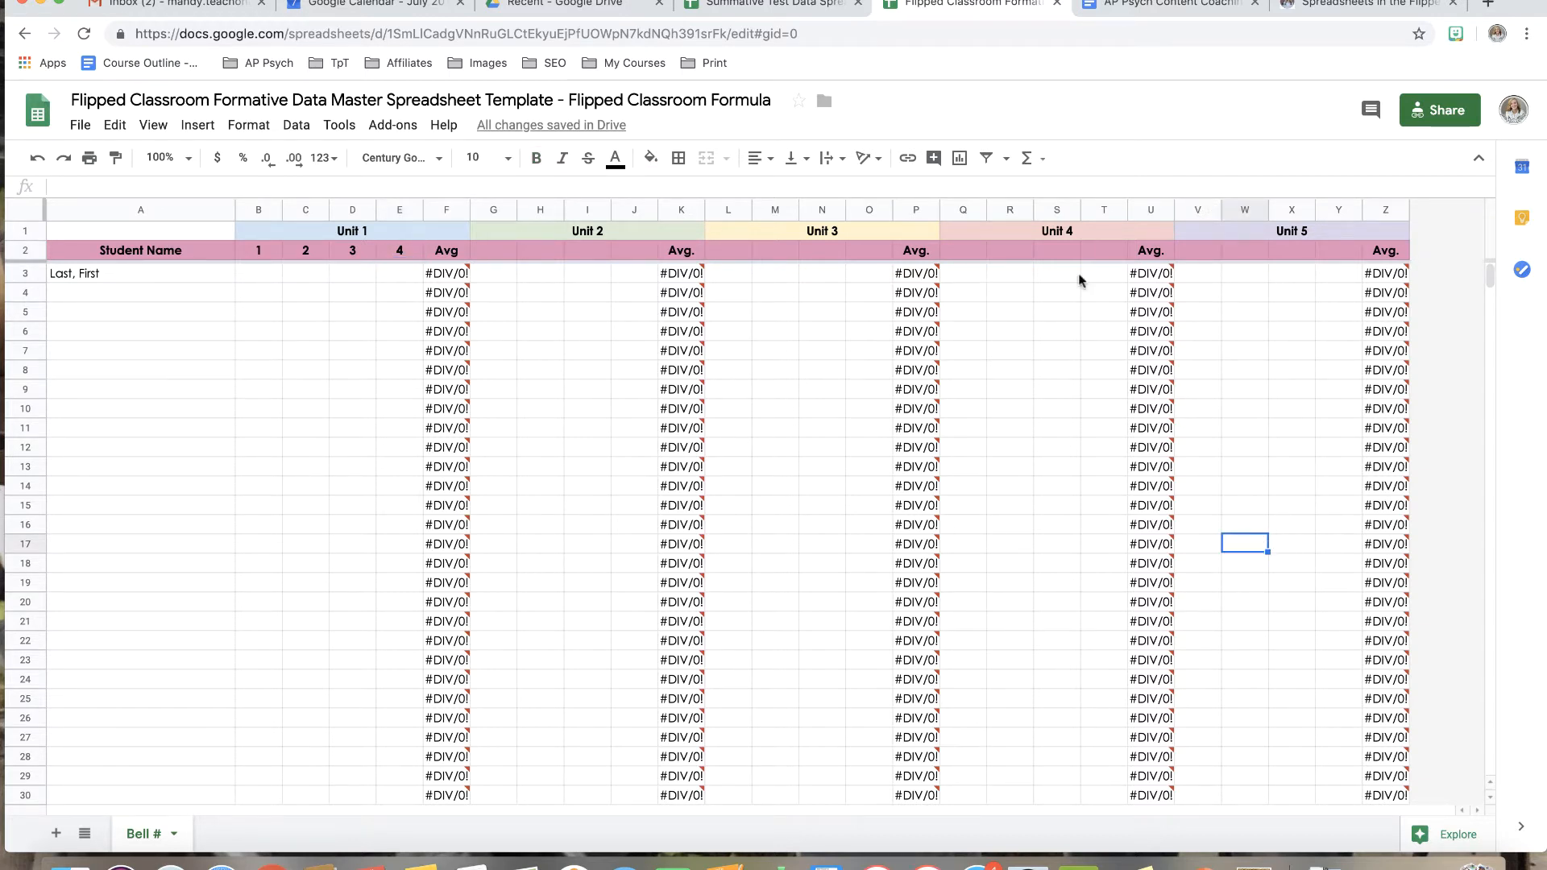
Insert five columns to the right of the Unit 5 section, columns V to Z
{"action": "left_click", "coordinate": [1199, 211]}
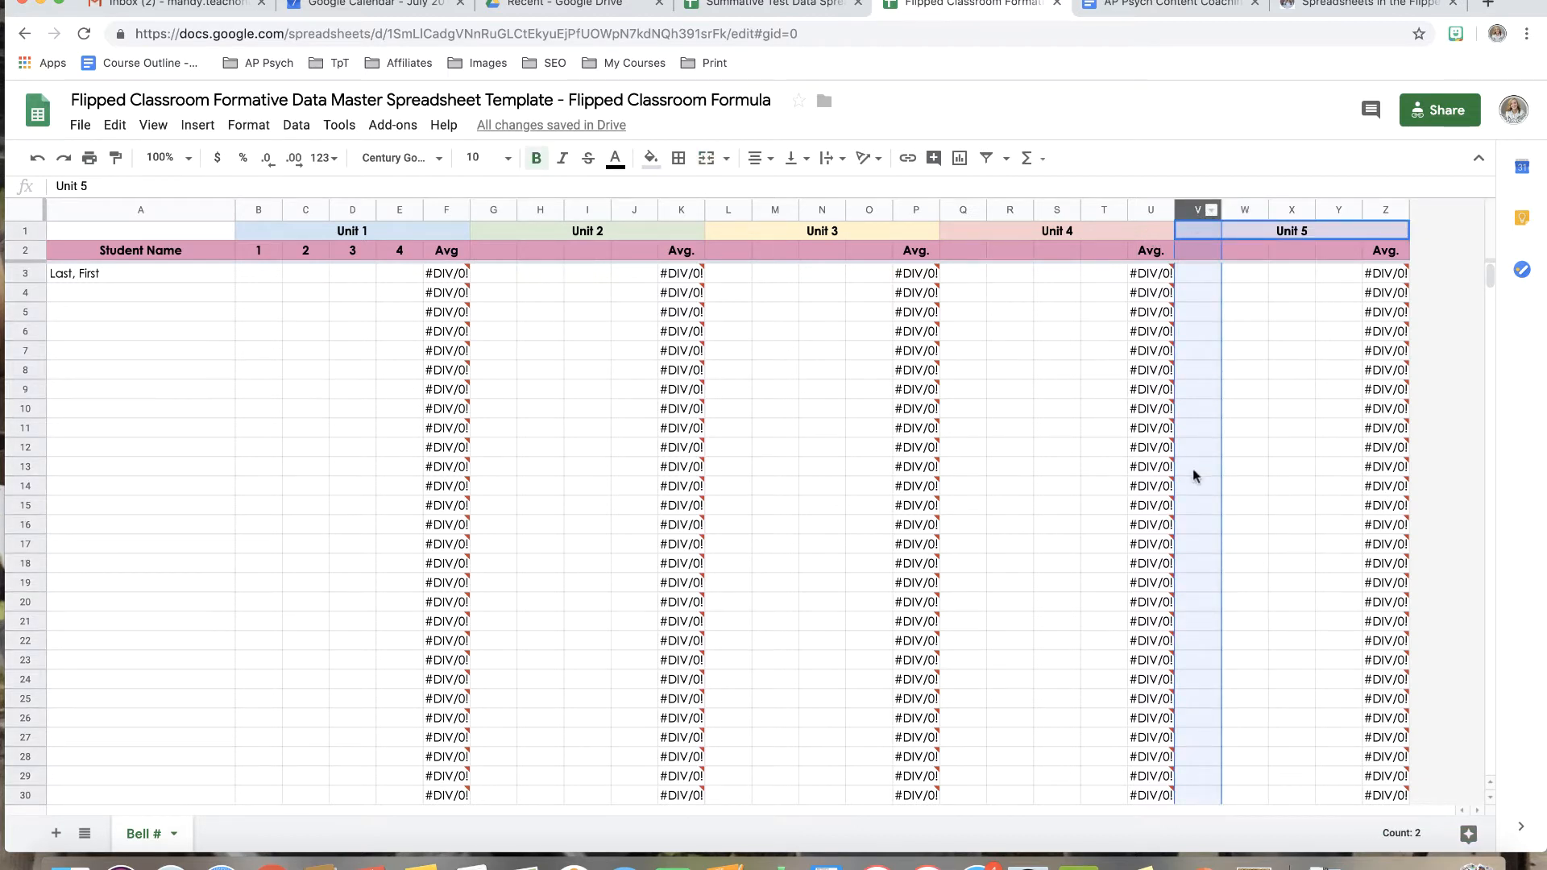
{"action": "left_click", "coordinate": [1280, 508]}
{"action": "left_click", "coordinate": [879, 530]}
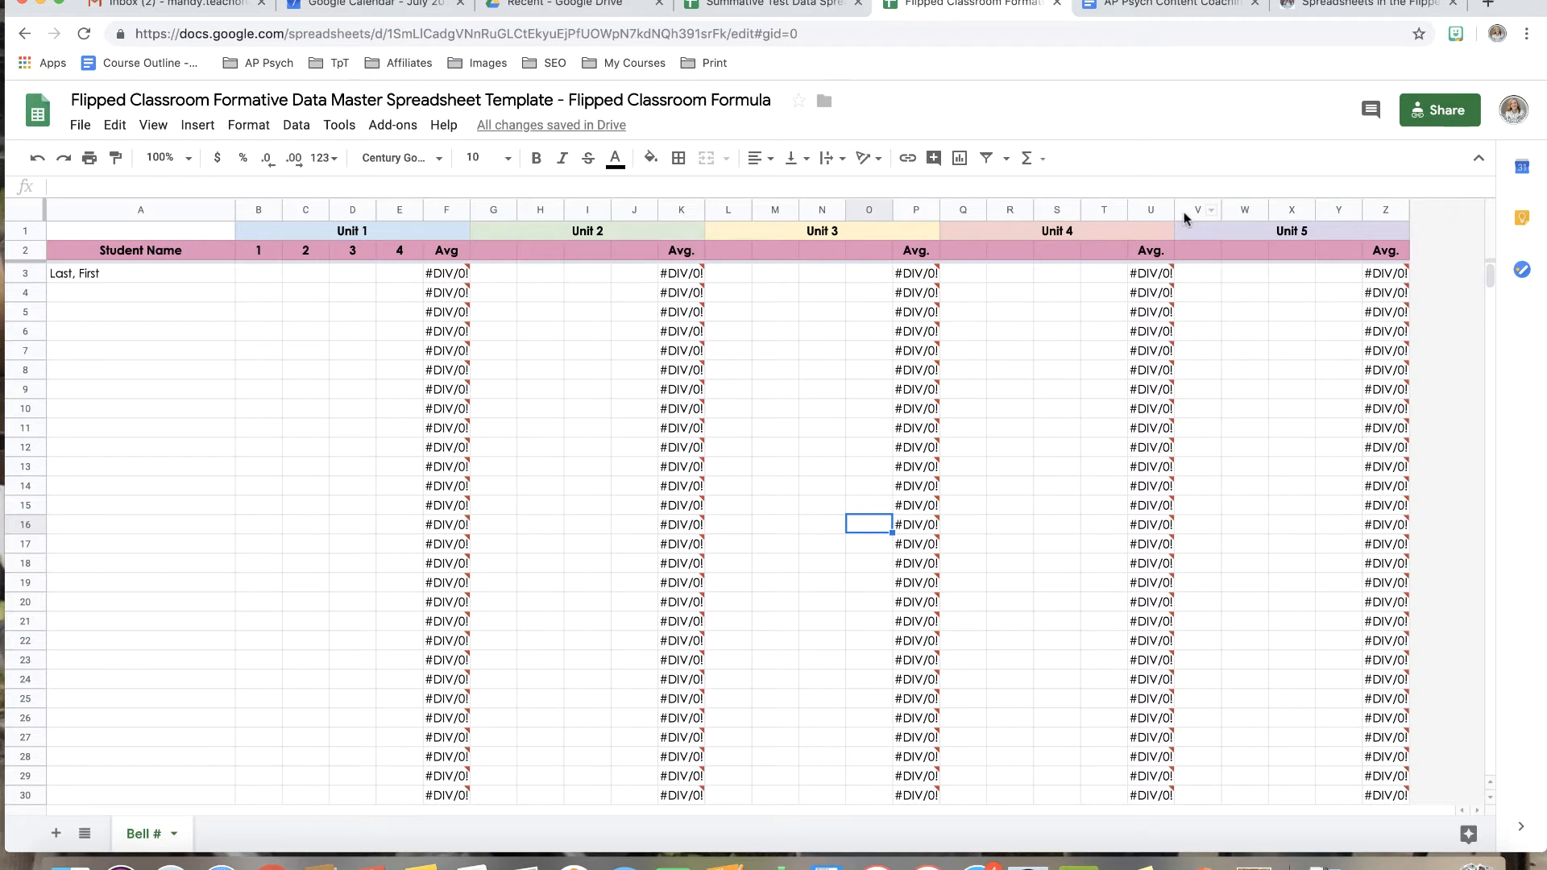
{"action": "left_click_drag", "start_coordinate": [1182, 211], "coordinate": [1368, 202]}
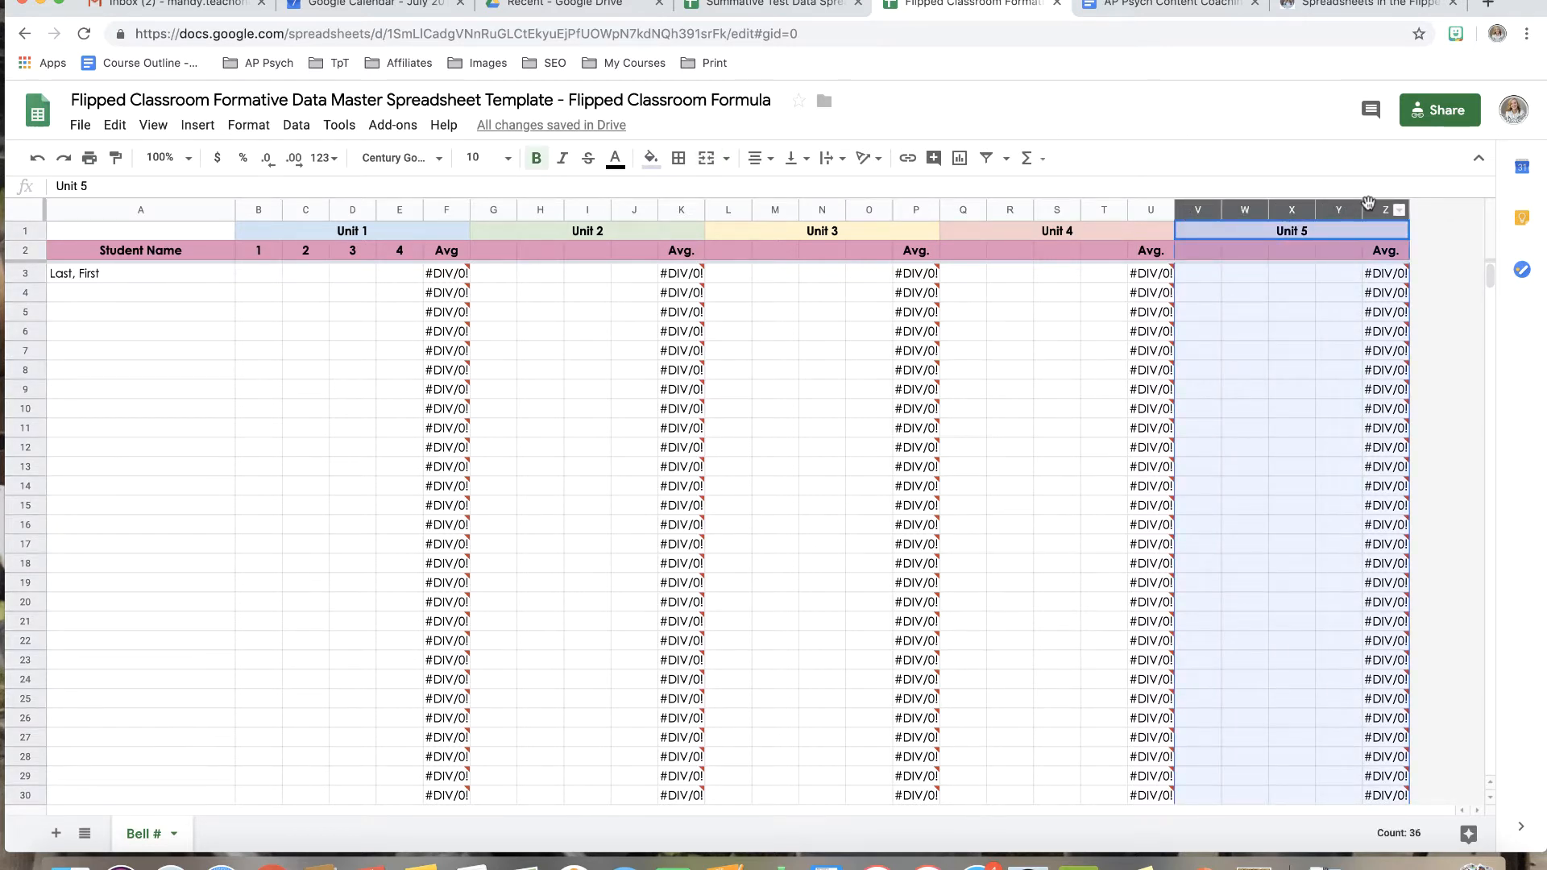
{"action": "right_click", "coordinate": [1282, 306]}
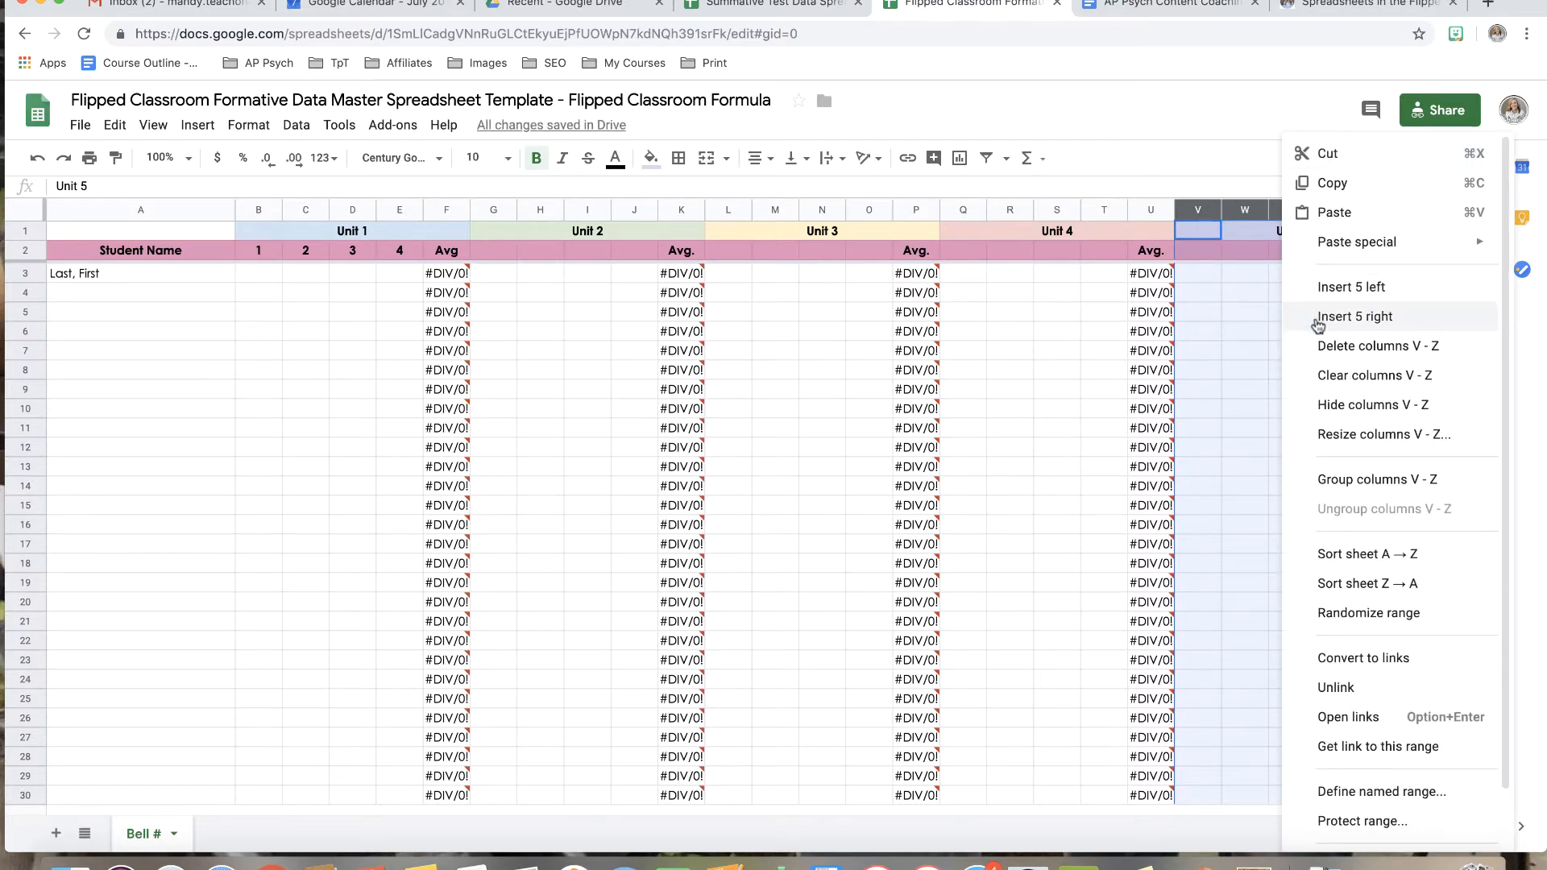
{"action": "left_click", "coordinate": [1316, 317]}
{"action": "left_click", "coordinate": [1315, 317]}
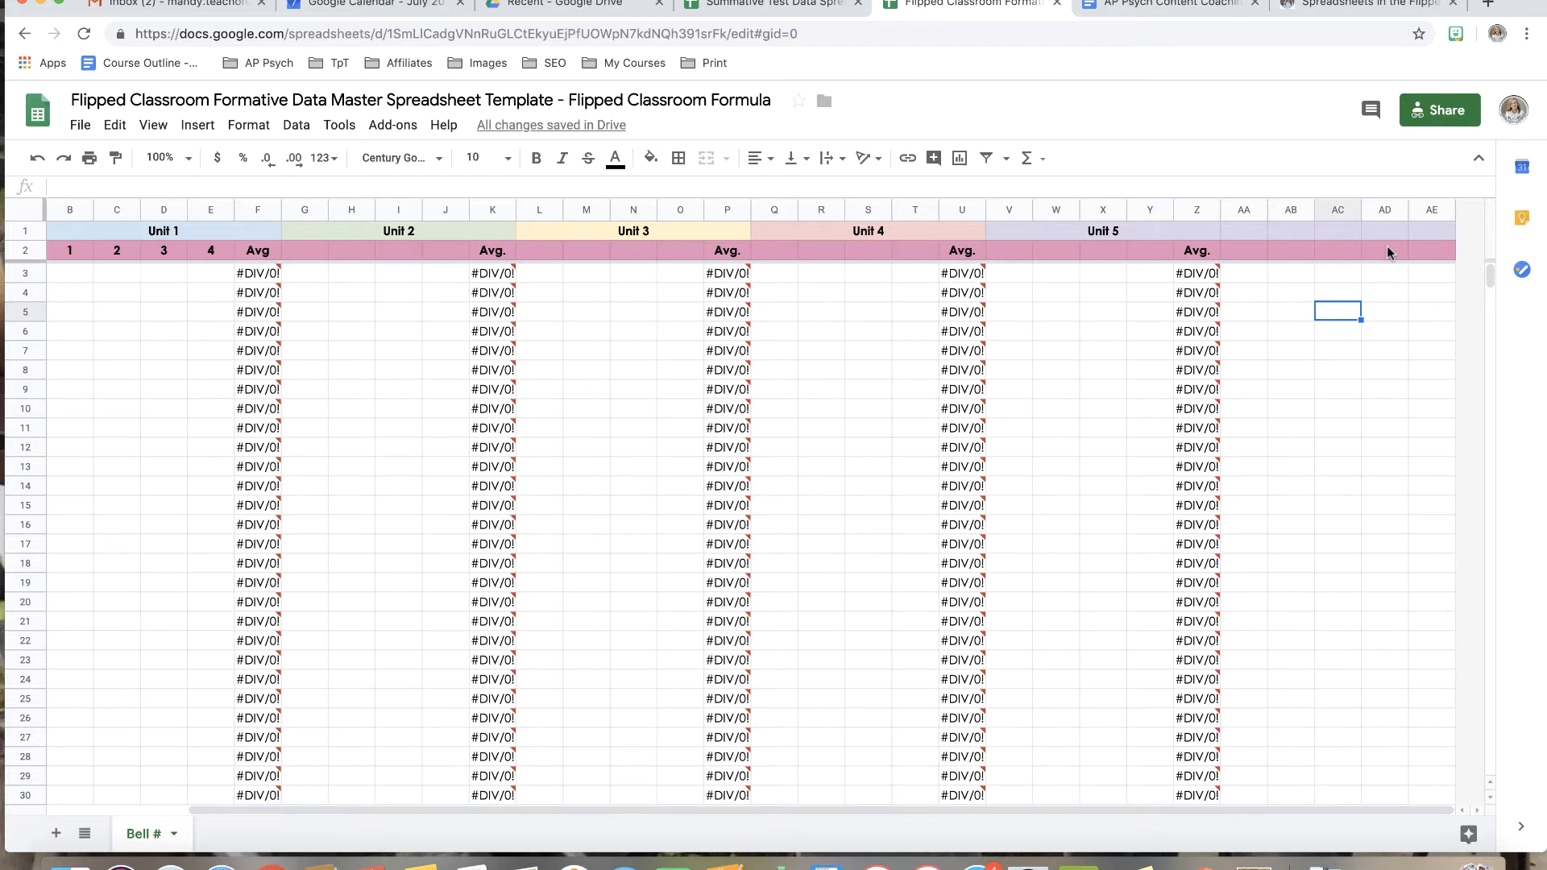
Merge header cells AA1:AE1 above the five new columns and label the merged cell Unit 6
{"action": "left_click", "coordinate": [1250, 230]}
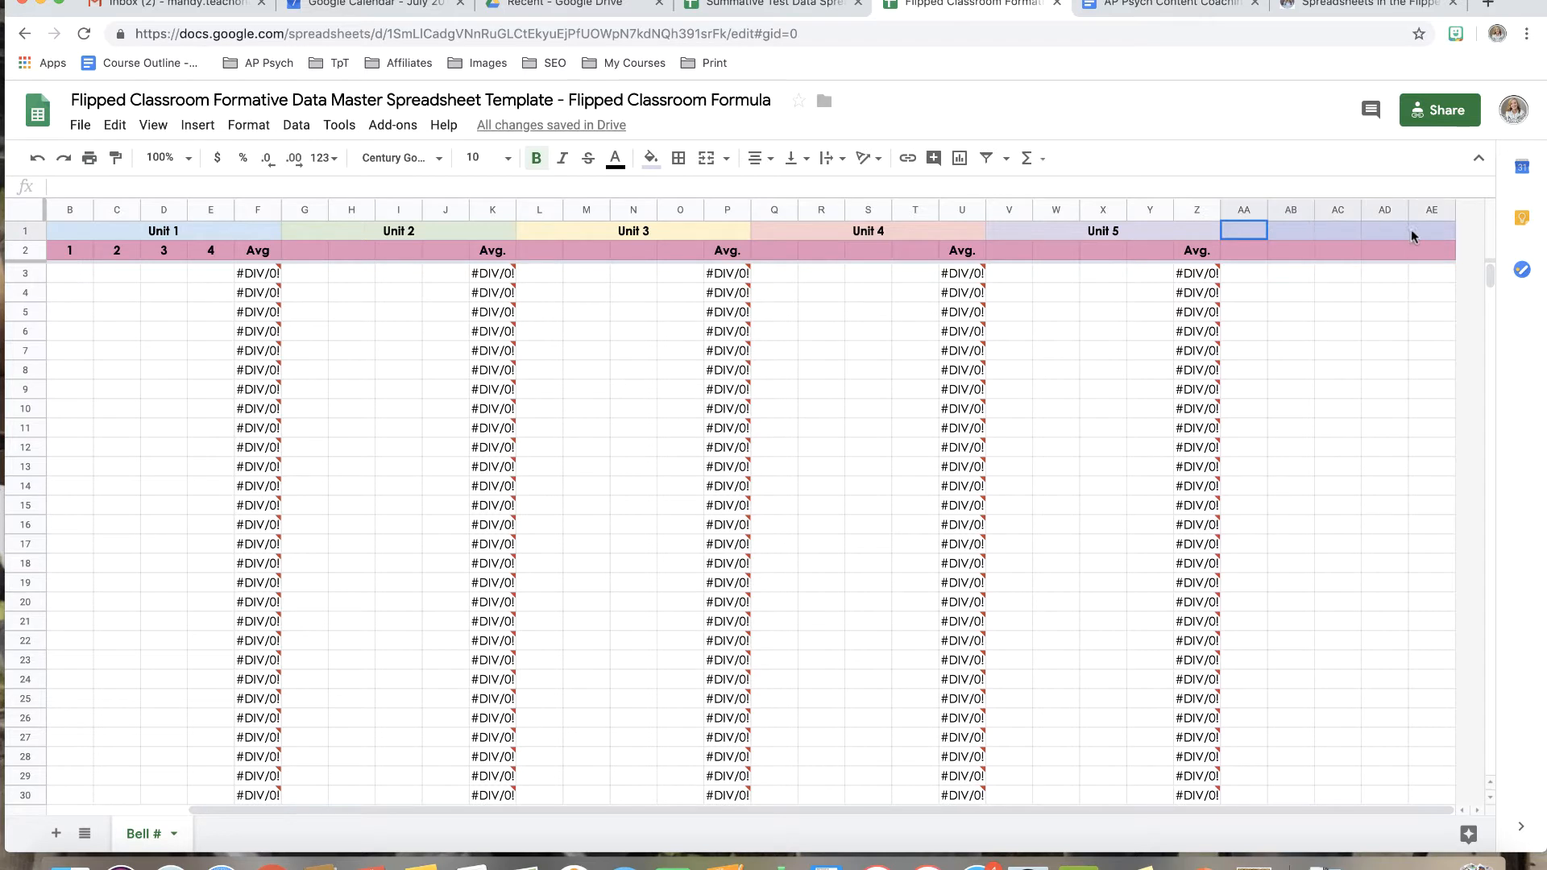
{"action": "left_click", "coordinate": [1394, 293]}
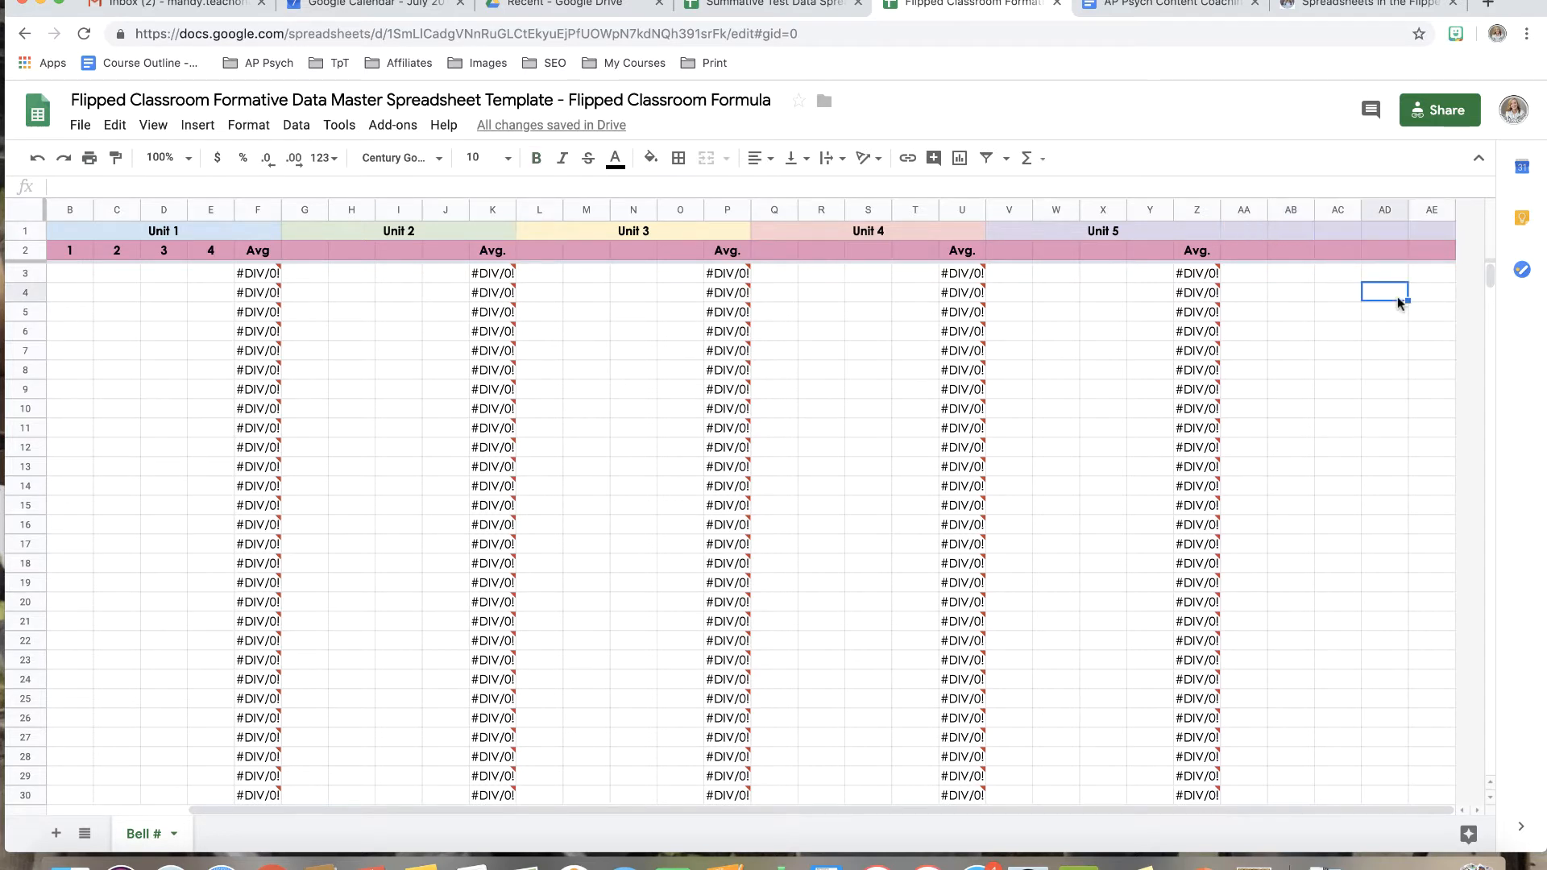
{"action": "left_click_drag", "start_coordinate": [1242, 228], "coordinate": [1430, 229]}
{"action": "left_click", "coordinate": [1416, 313]}
{"action": "left_click", "coordinate": [1325, 525]}
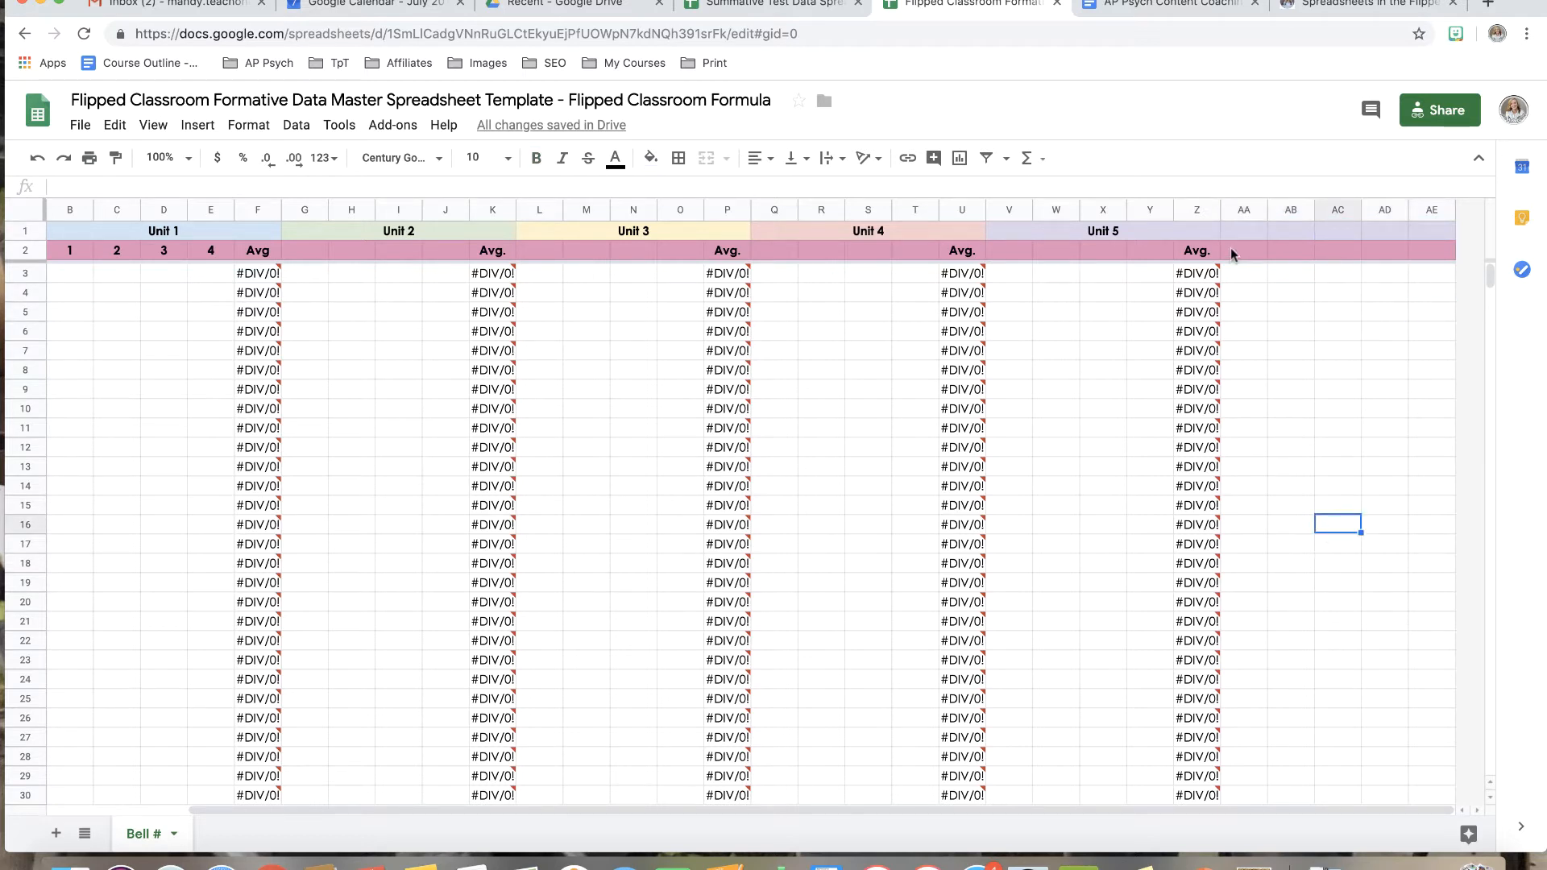
{"action": "left_click_drag", "start_coordinate": [1244, 234], "coordinate": [1437, 232]}
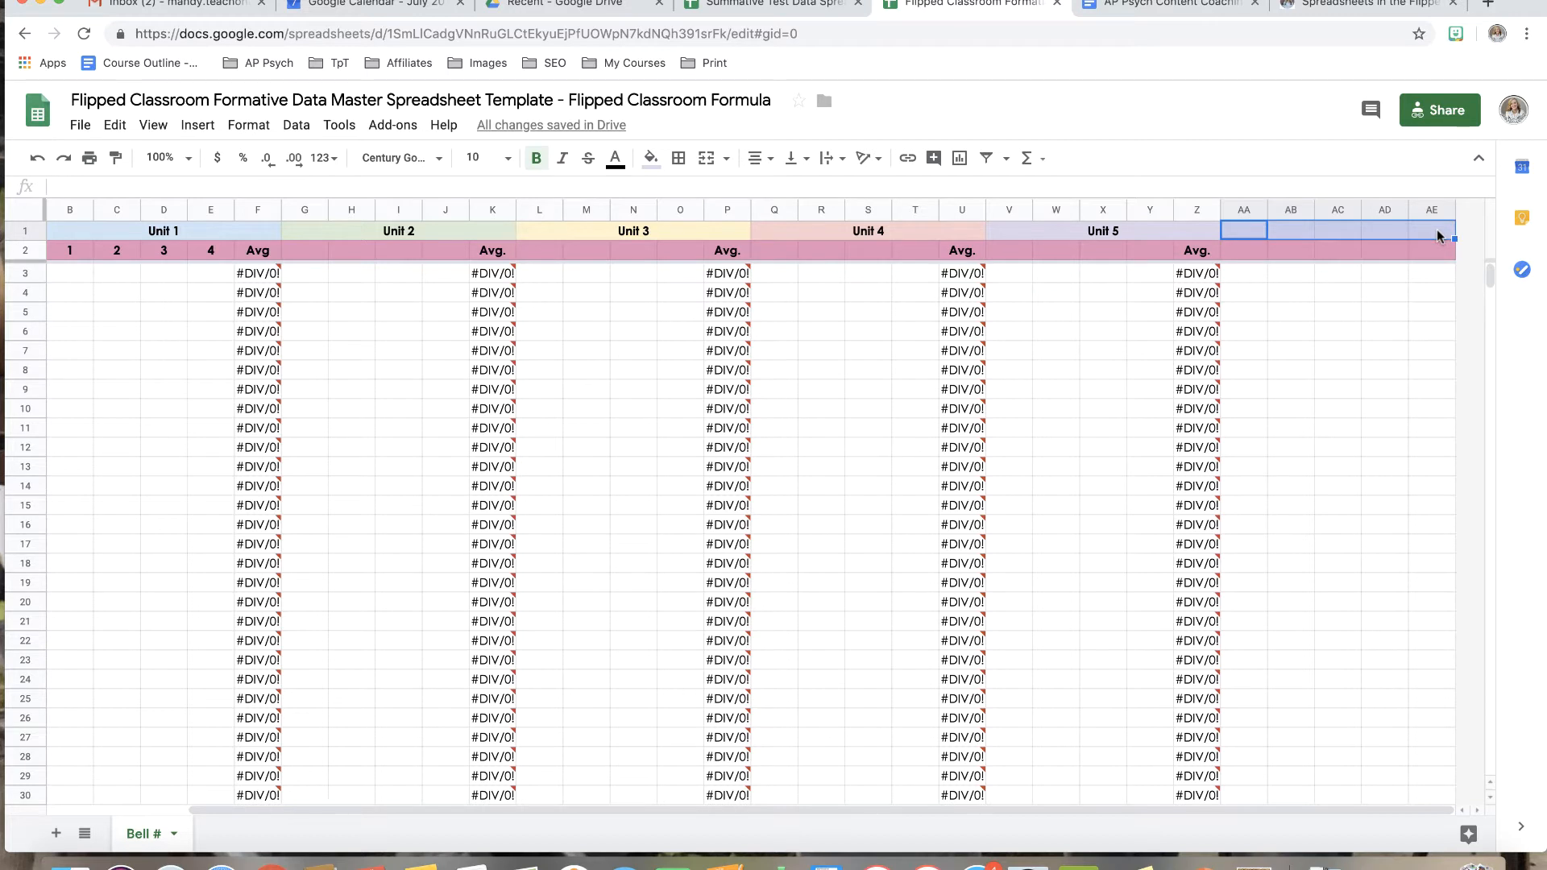
{"action": "left_click", "coordinate": [708, 166]}
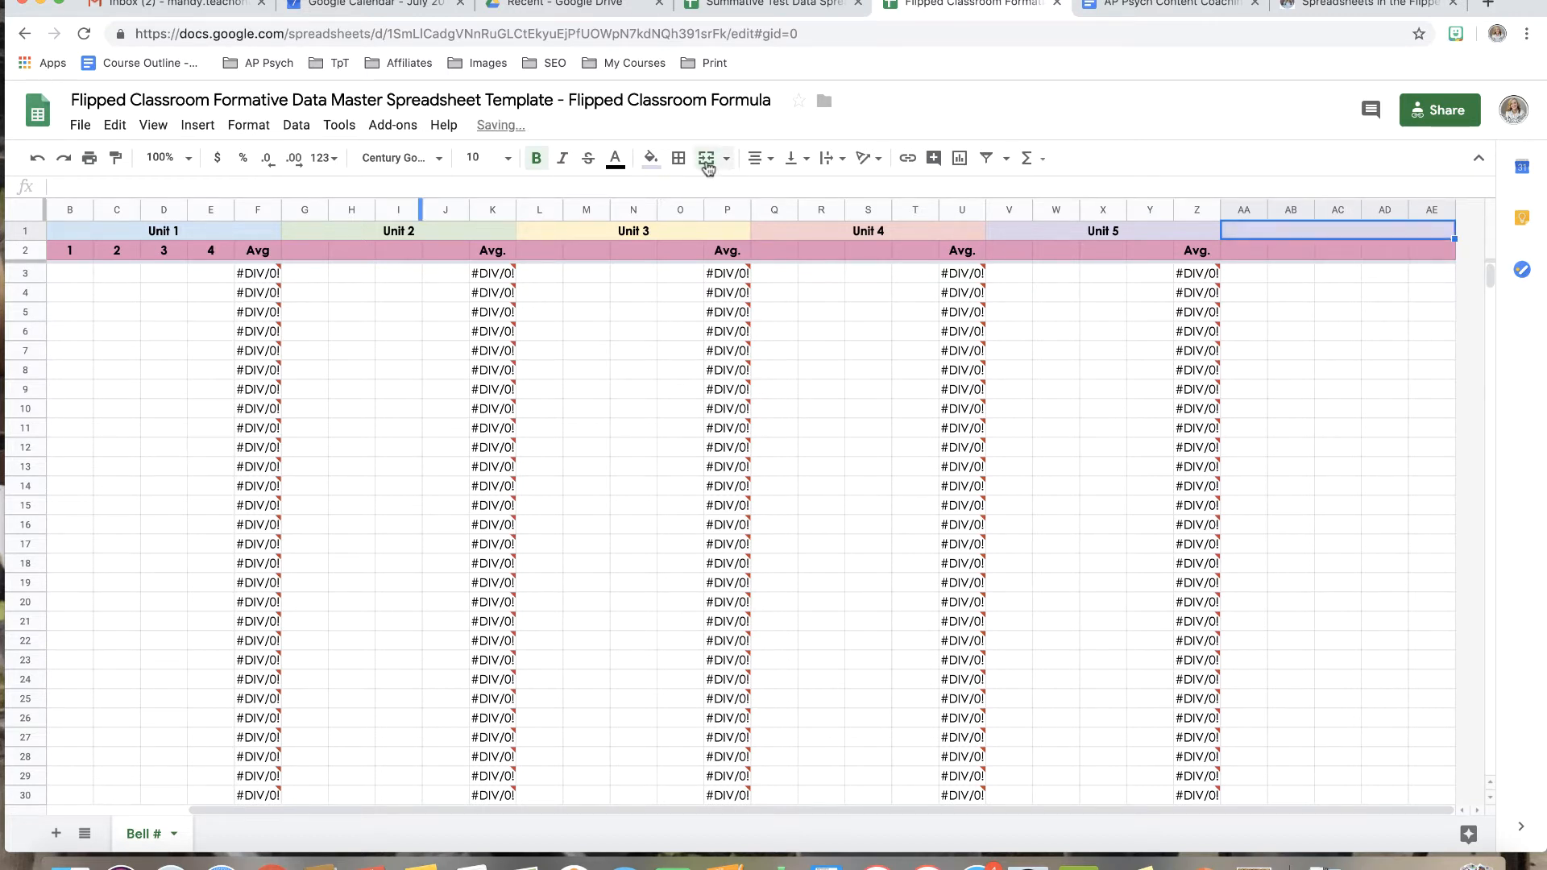
{"action": "type", "text": "Un"}
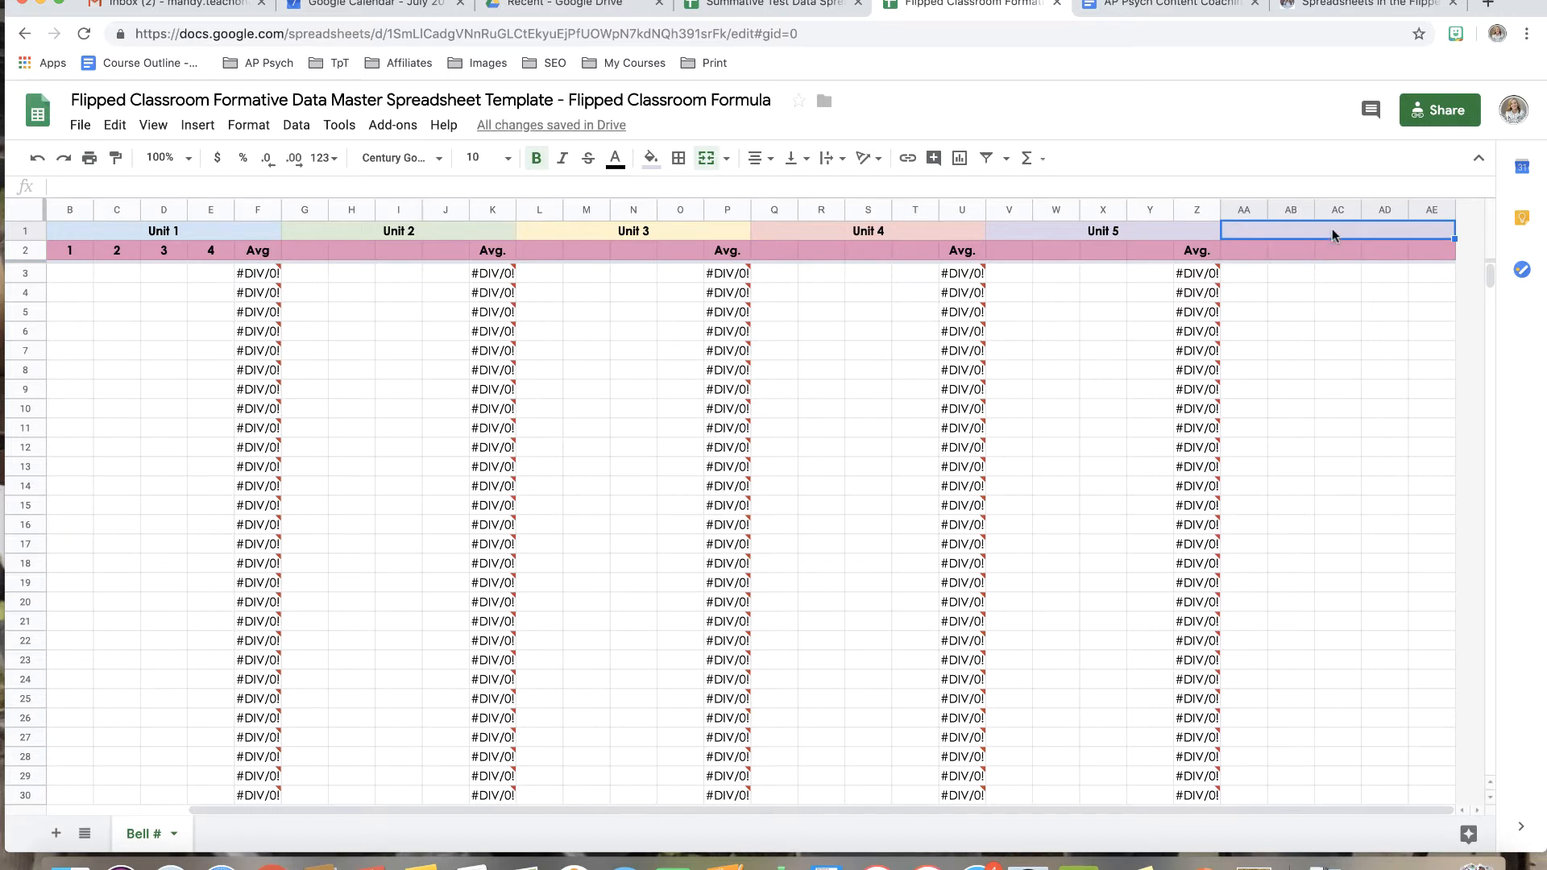
{"action": "type", "text": "it 6"}
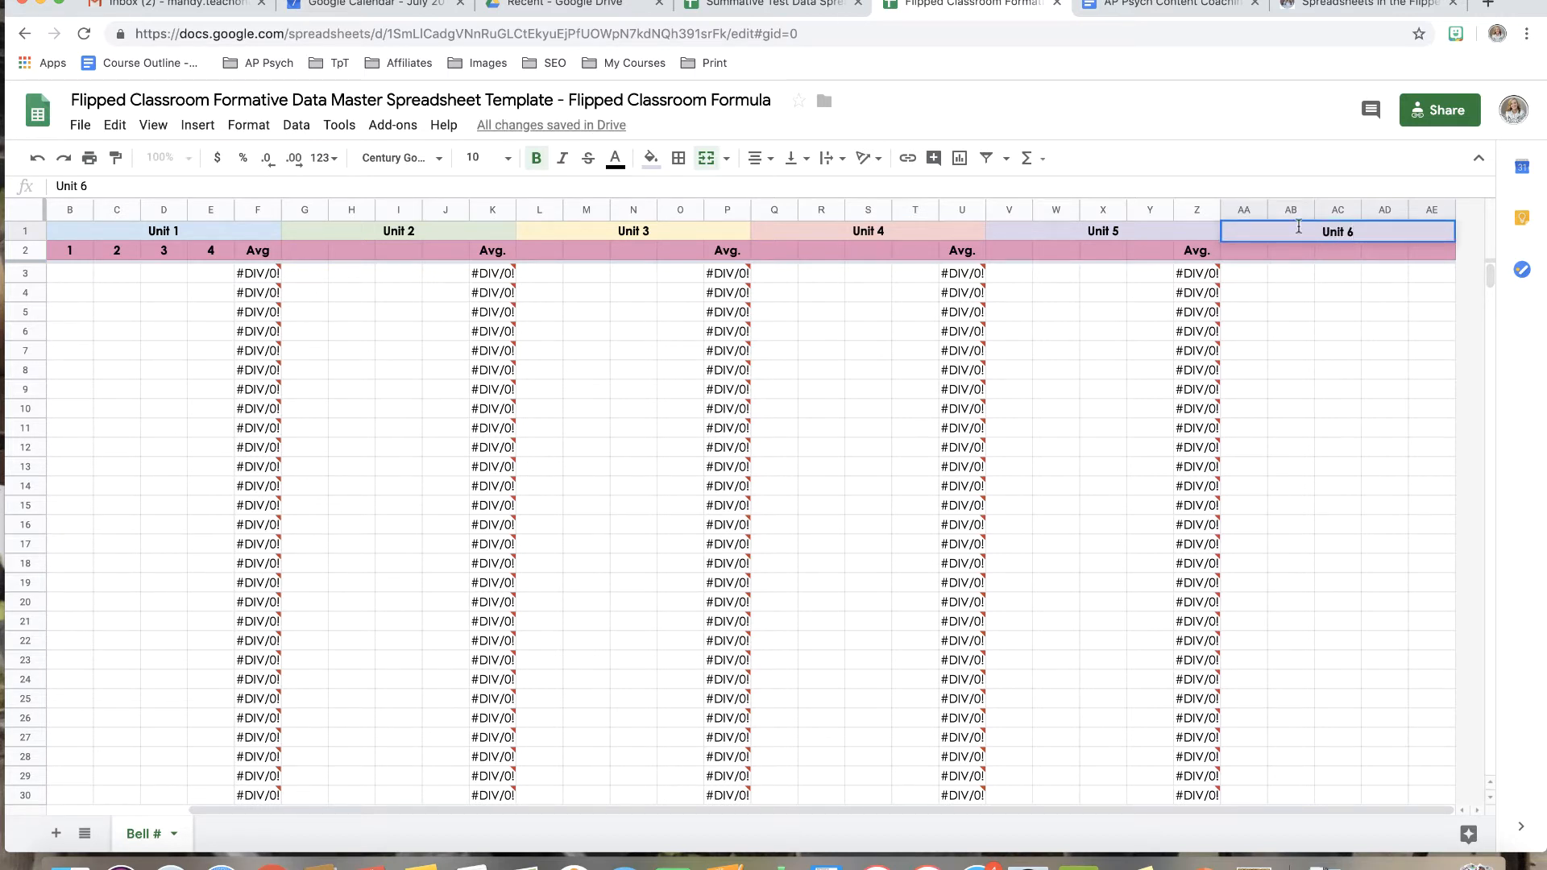
Change the fill colour of the Unit 6 header cell to a light cyan
{"action": "left_click", "coordinate": [651, 158]}
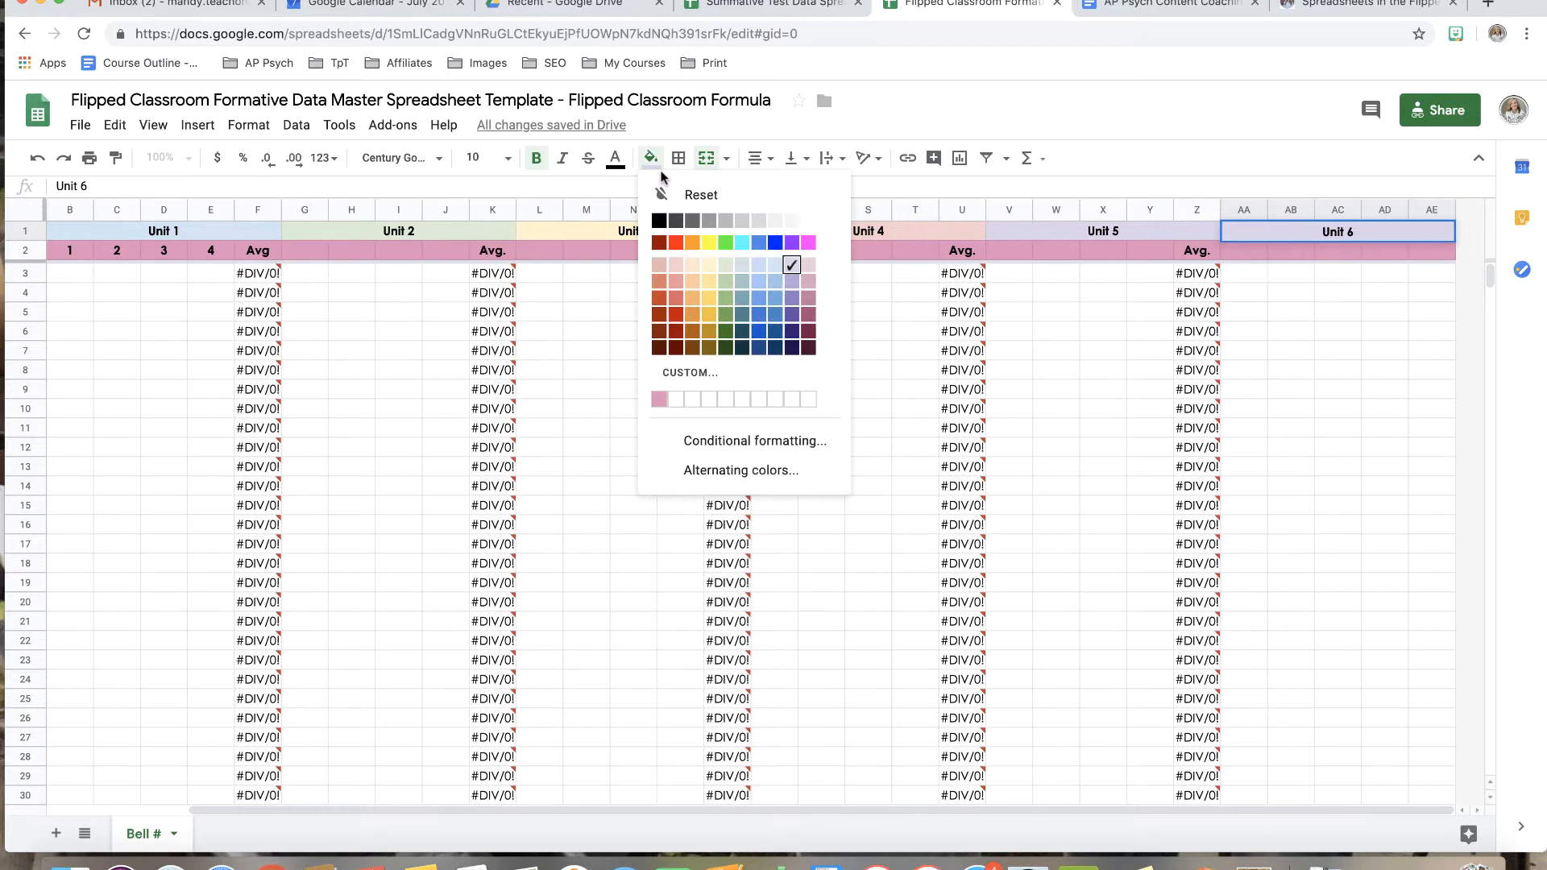
{"action": "left_click", "coordinate": [659, 264]}
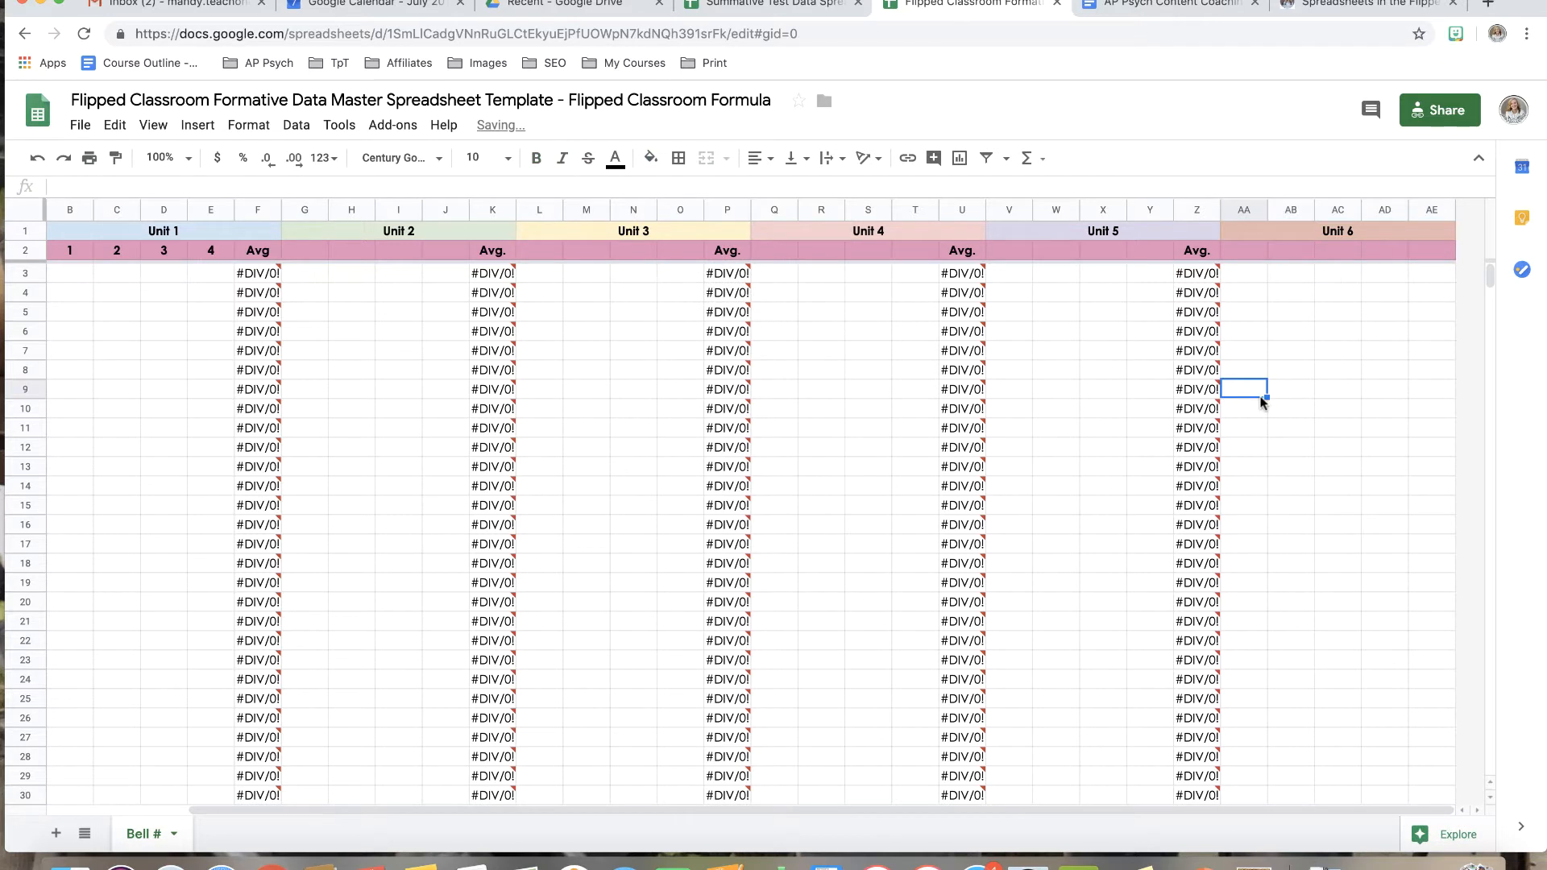
{"action": "left_click", "coordinate": [651, 158]}
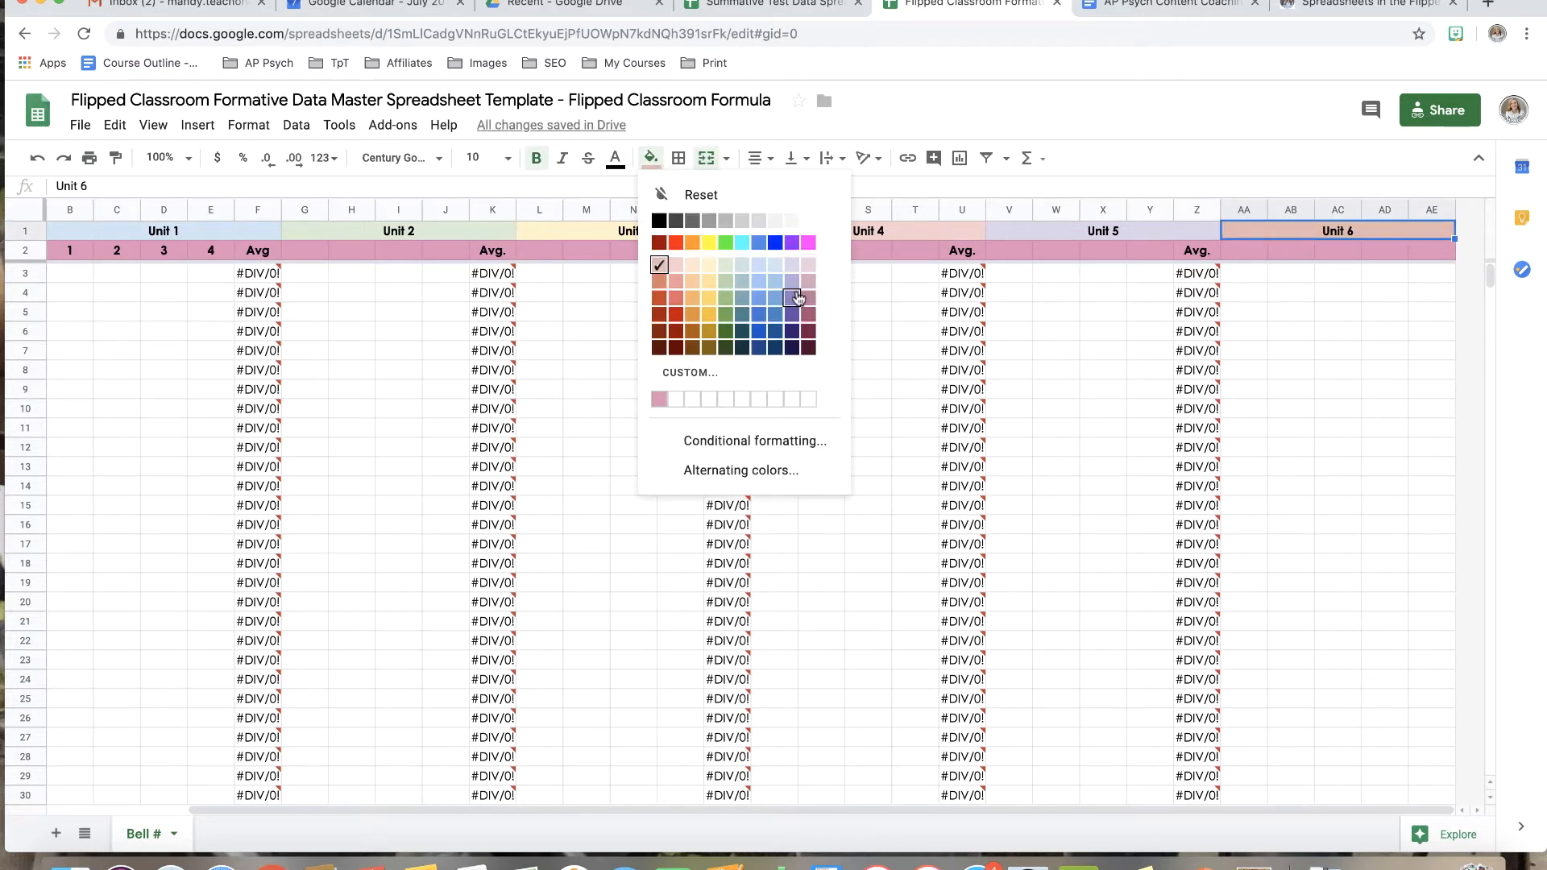
{"action": "left_click", "coordinate": [746, 271]}
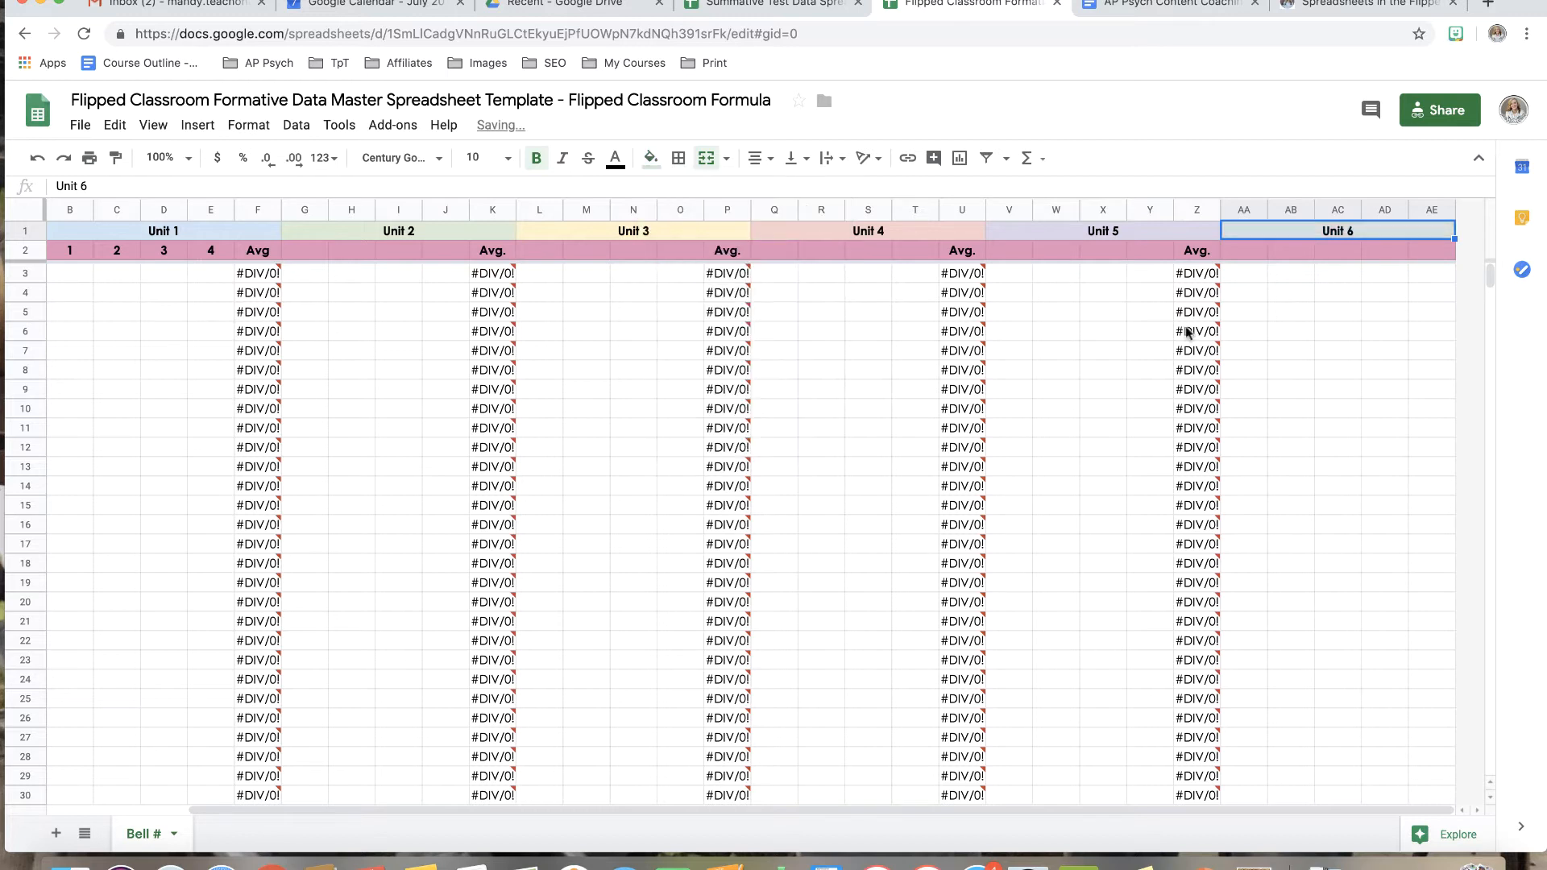
{"action": "left_click", "coordinate": [1295, 376]}
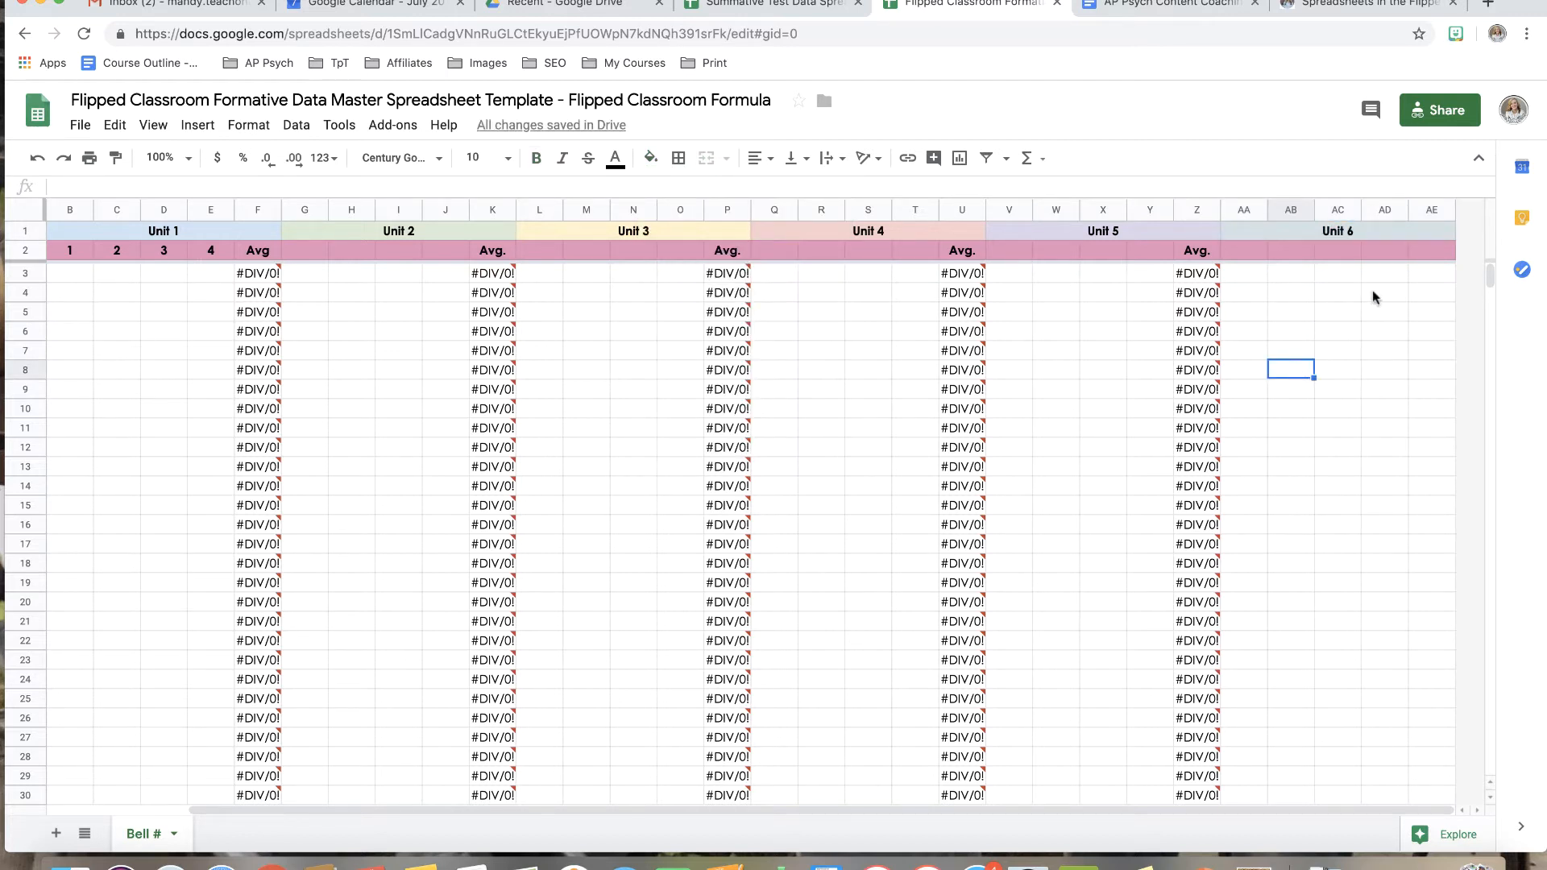
Enter the heading Avg. in cell AE2, the last column of the Unit 6 section
{"action": "left_click", "coordinate": [1424, 253]}
{"action": "type", "text": "Avg."}
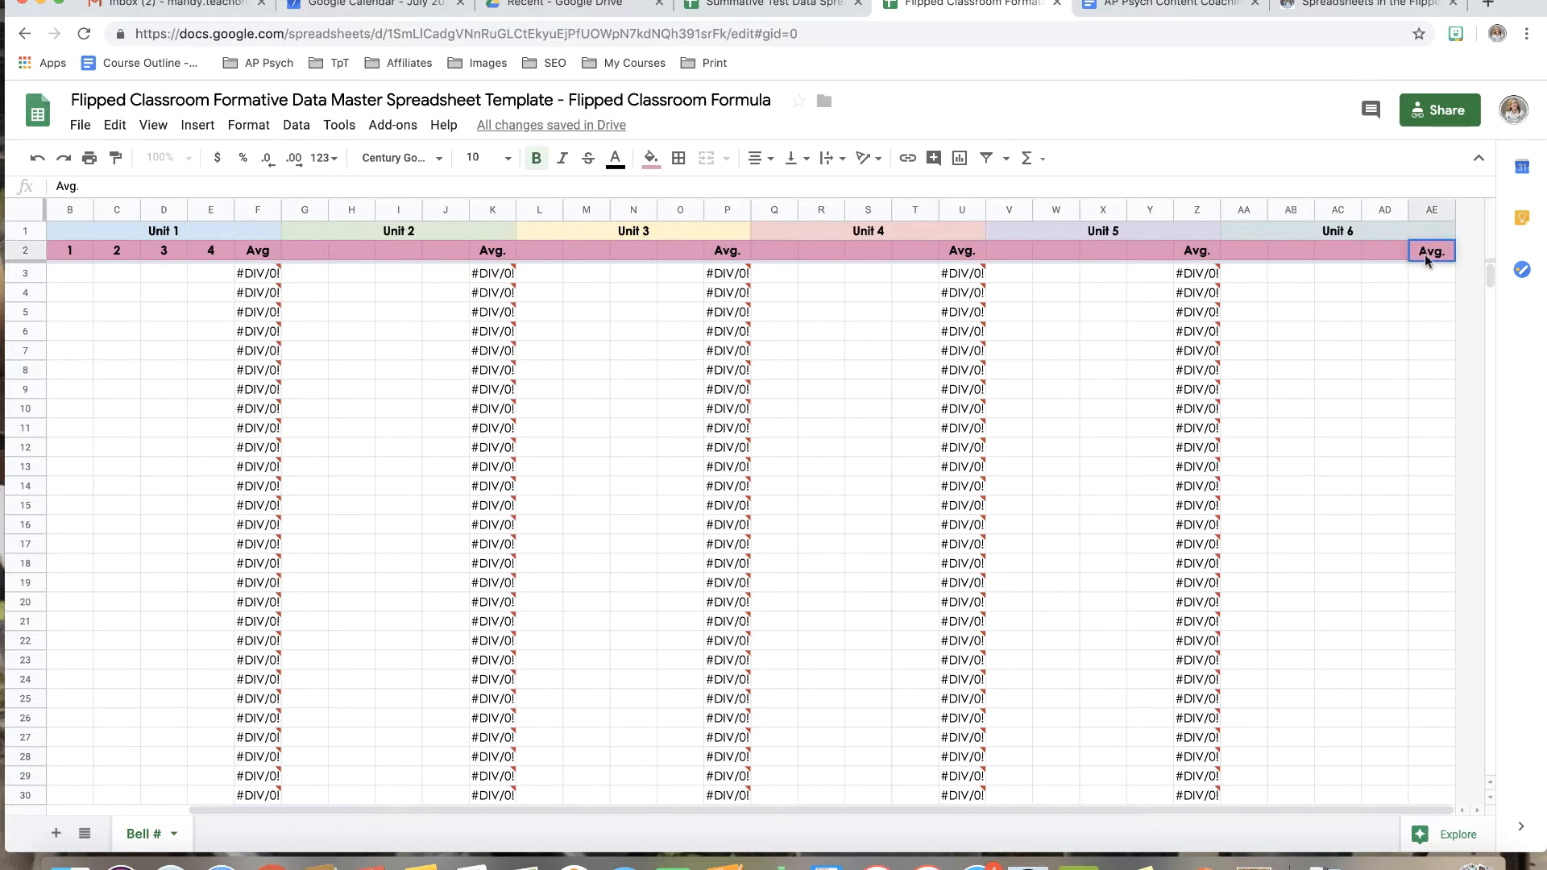
{"action": "left_click", "coordinate": [1366, 312]}
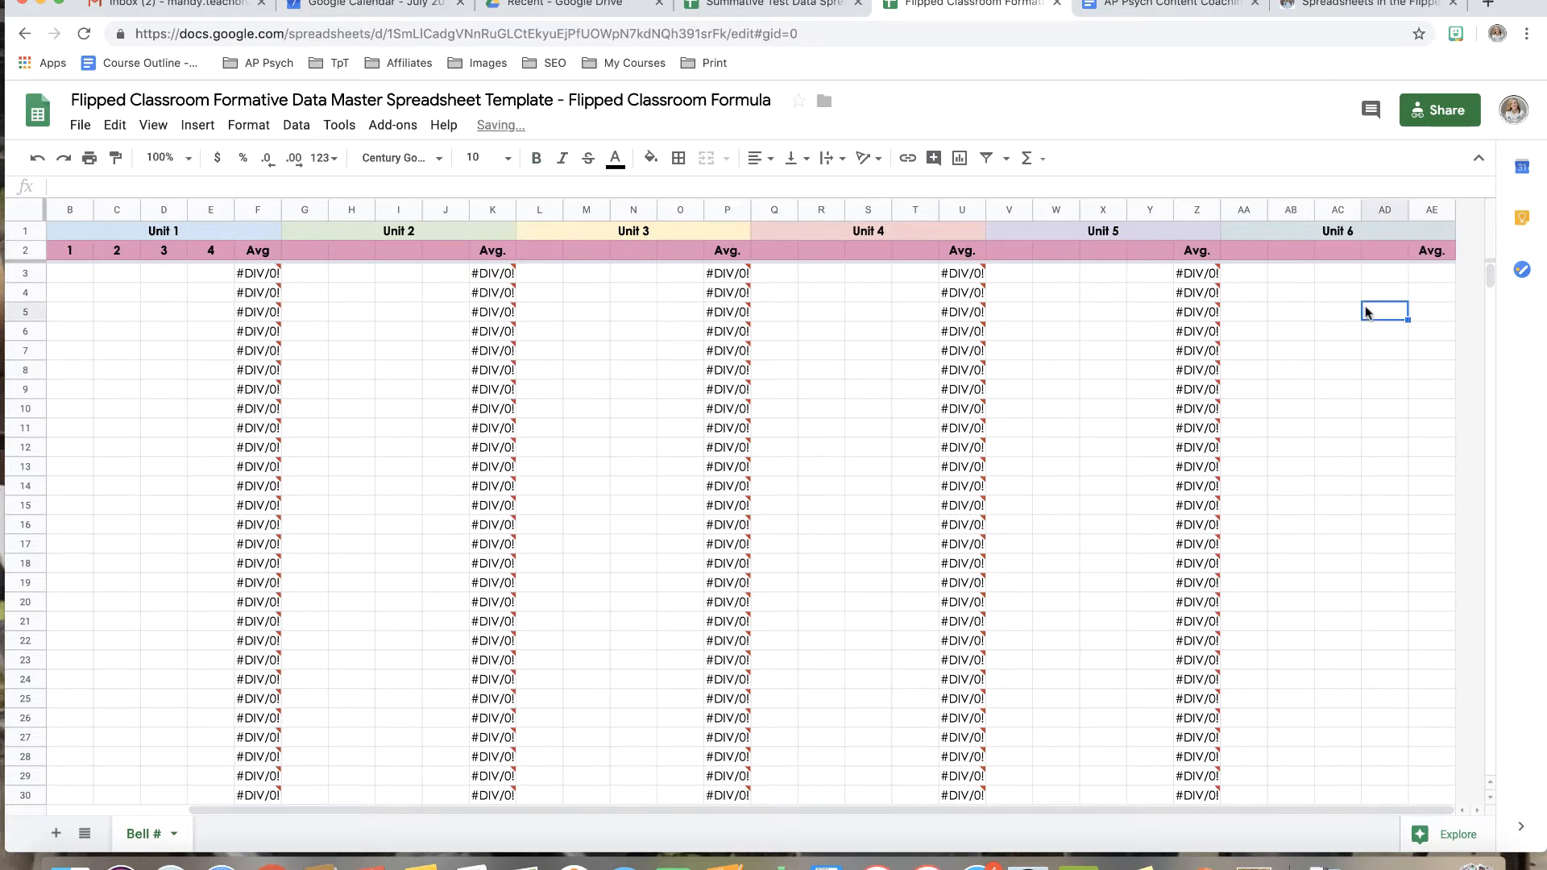
{"action": "left_click", "coordinate": [1249, 255]}
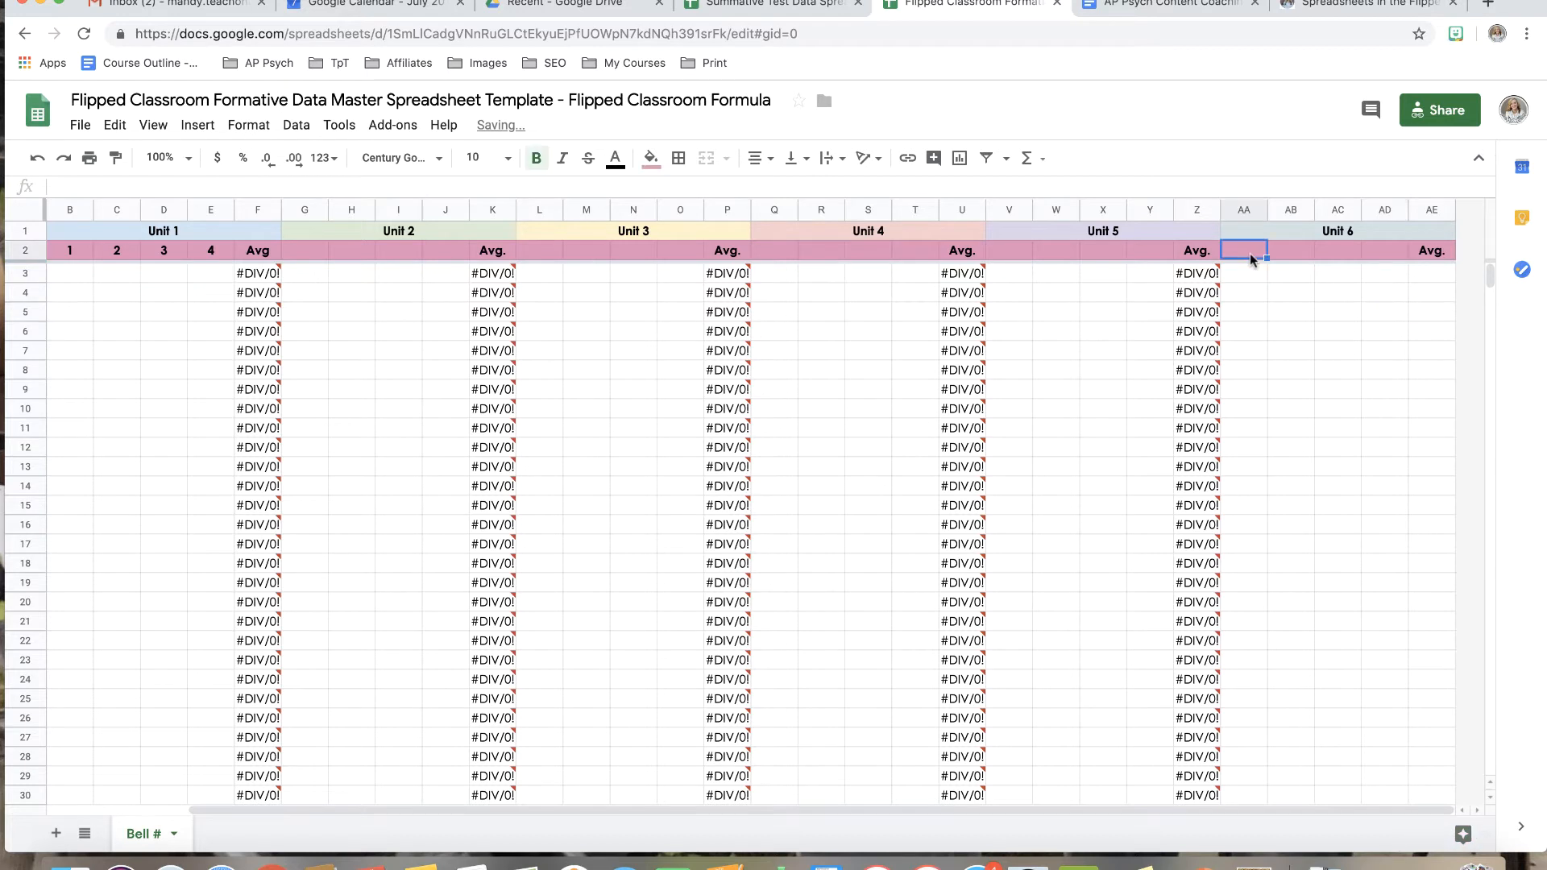
{"action": "key", "text": "Right"}
{"action": "key", "text": "Right"}
{"action": "key", "text": "Right"}
{"action": "key", "text": "Left"}
{"action": "key", "text": "Left"}
{"action": "key", "text": "Left"}
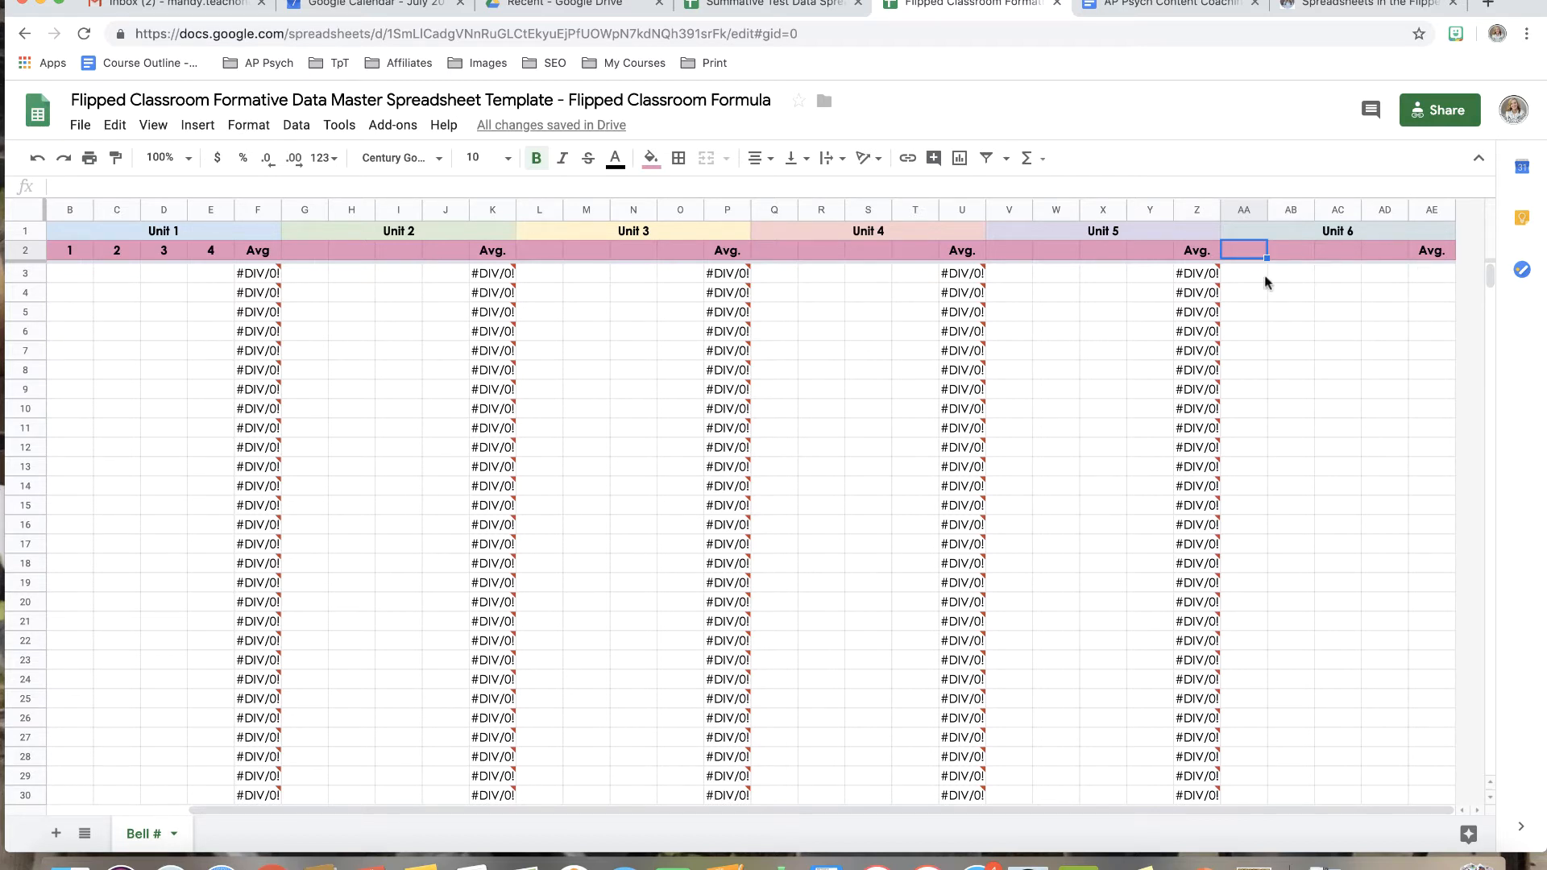
{"action": "left_click", "coordinate": [1326, 355]}
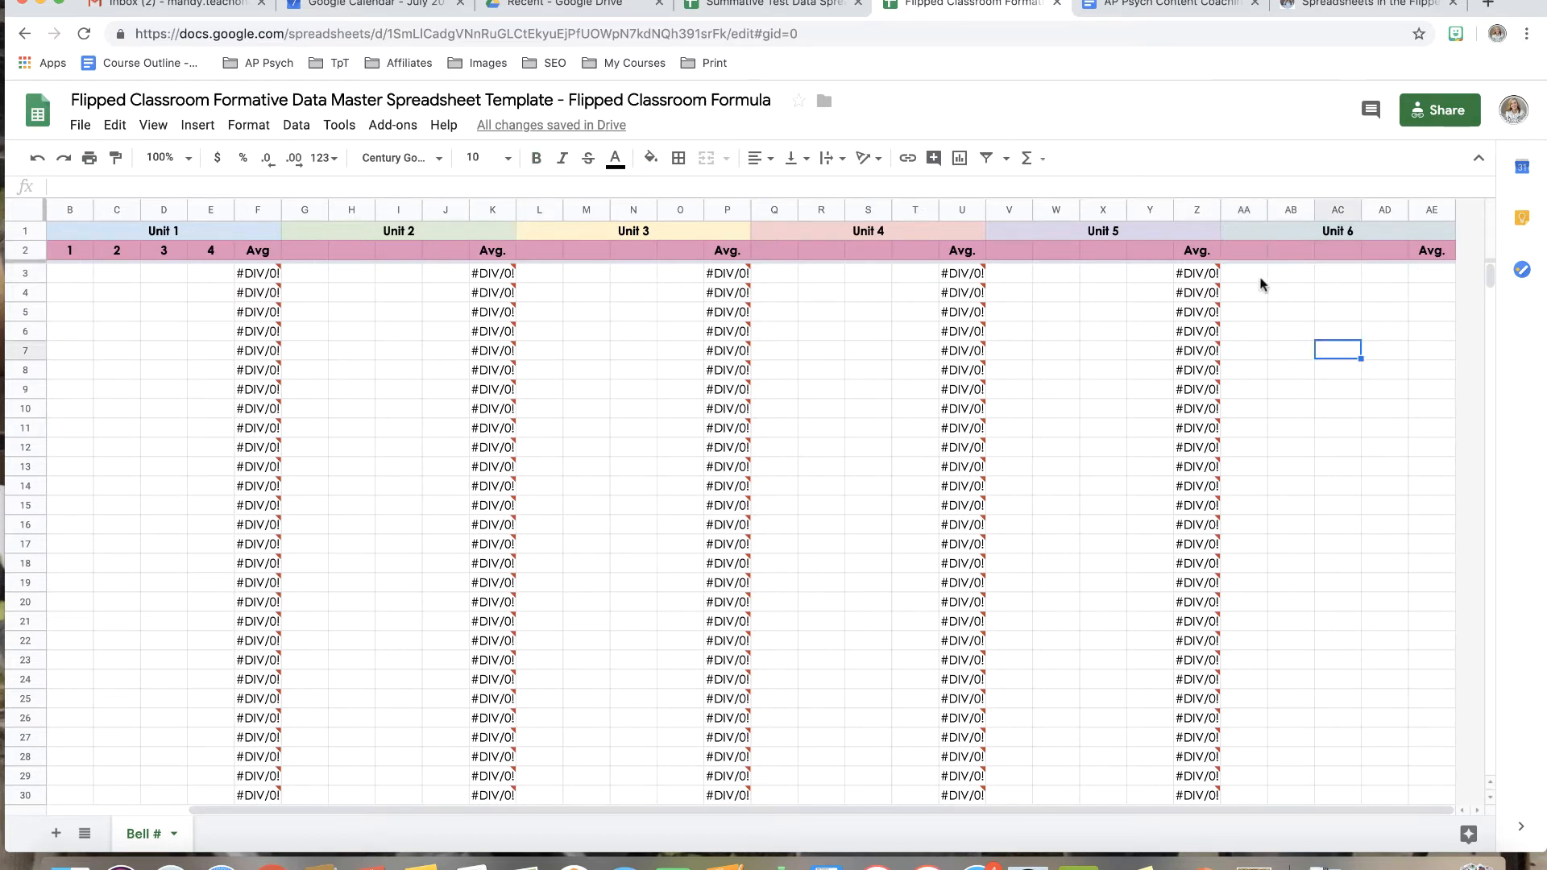
{"action": "left_click_drag", "start_coordinate": [1247, 274], "coordinate": [1385, 278]}
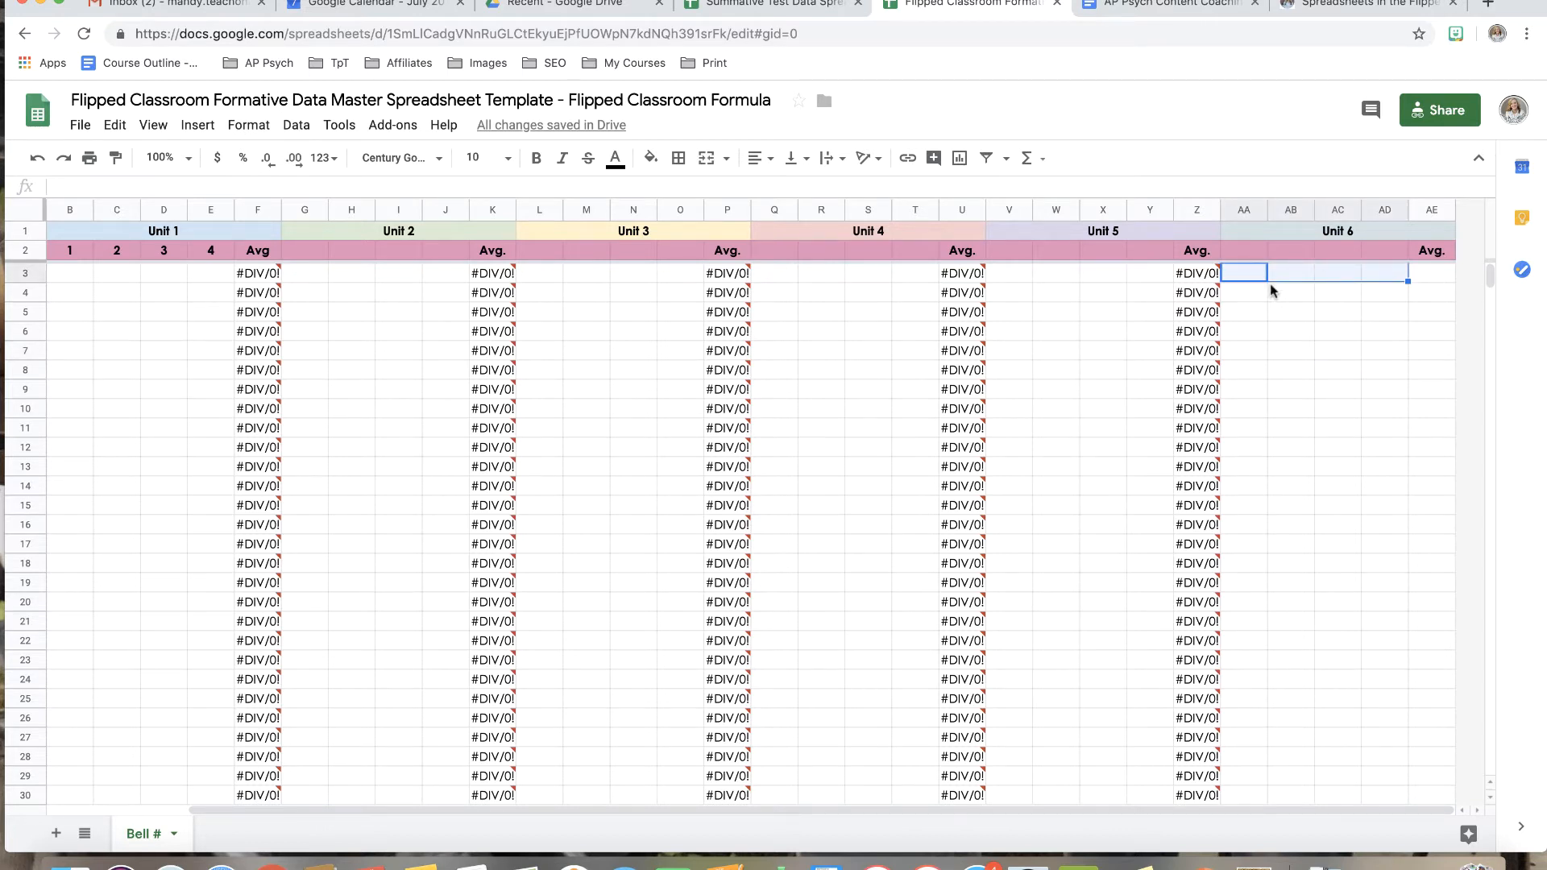
{"action": "left_click_drag", "start_coordinate": [1250, 296], "coordinate": [1374, 303]}
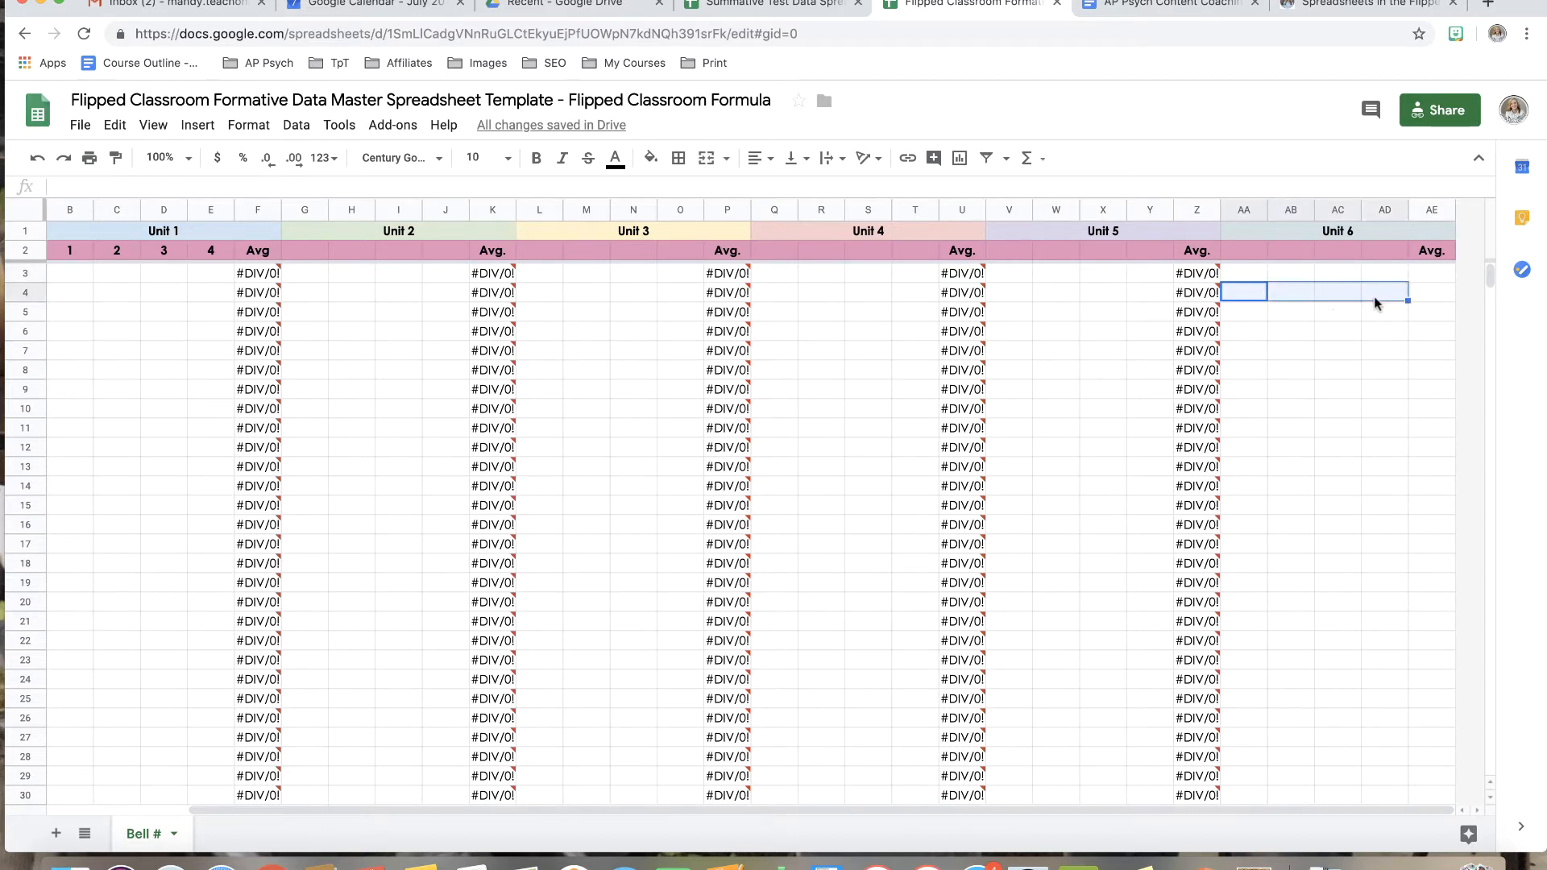
{"action": "left_click_drag", "start_coordinate": [1260, 314], "coordinate": [1386, 323]}
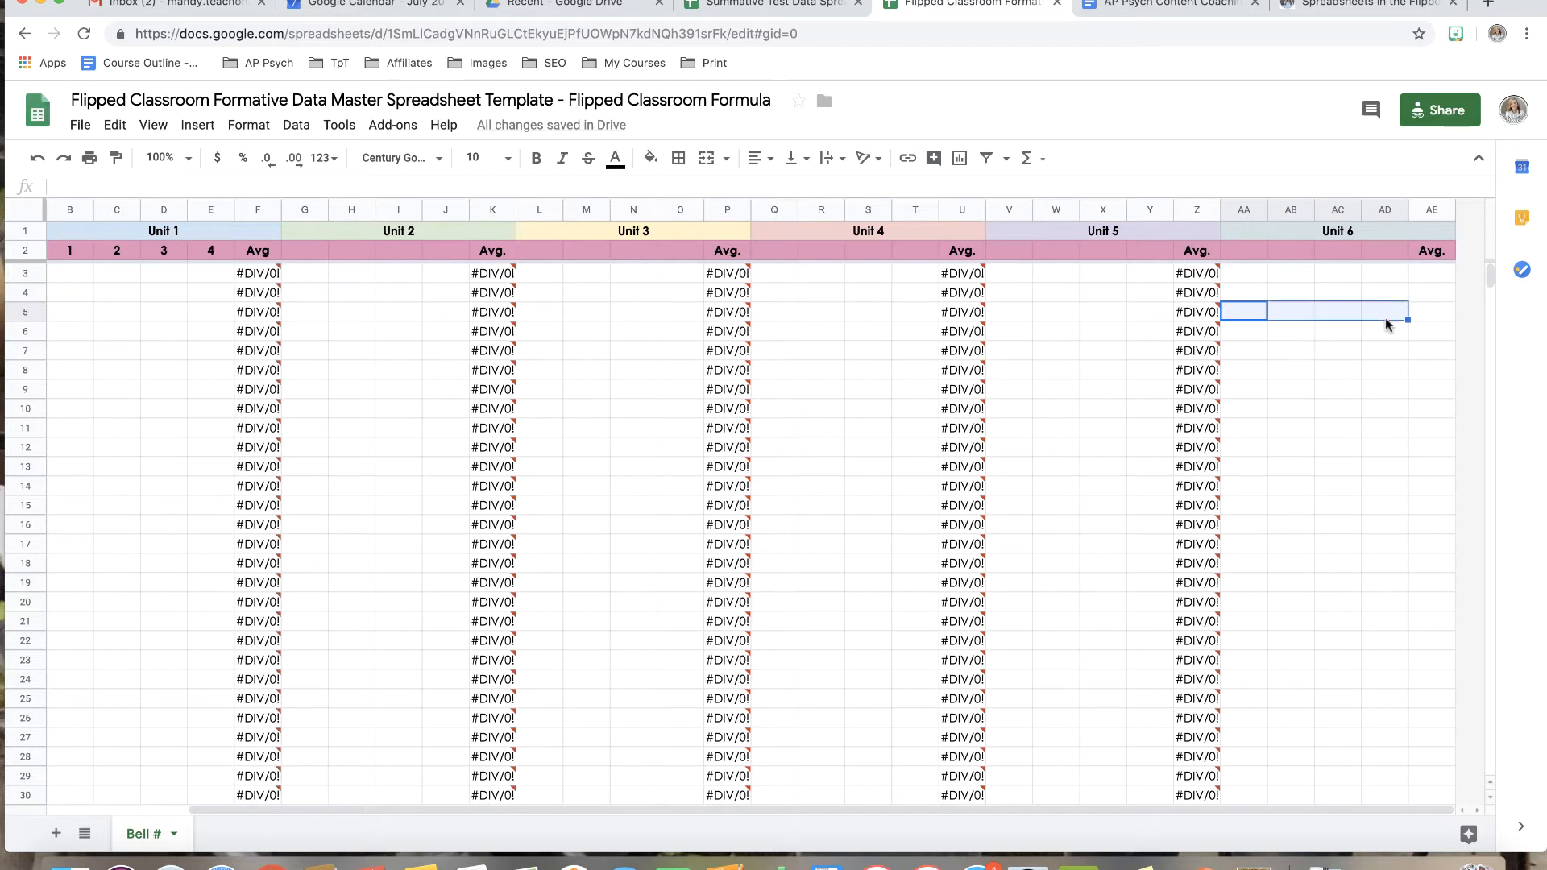
{"action": "left_click", "coordinate": [1382, 359]}
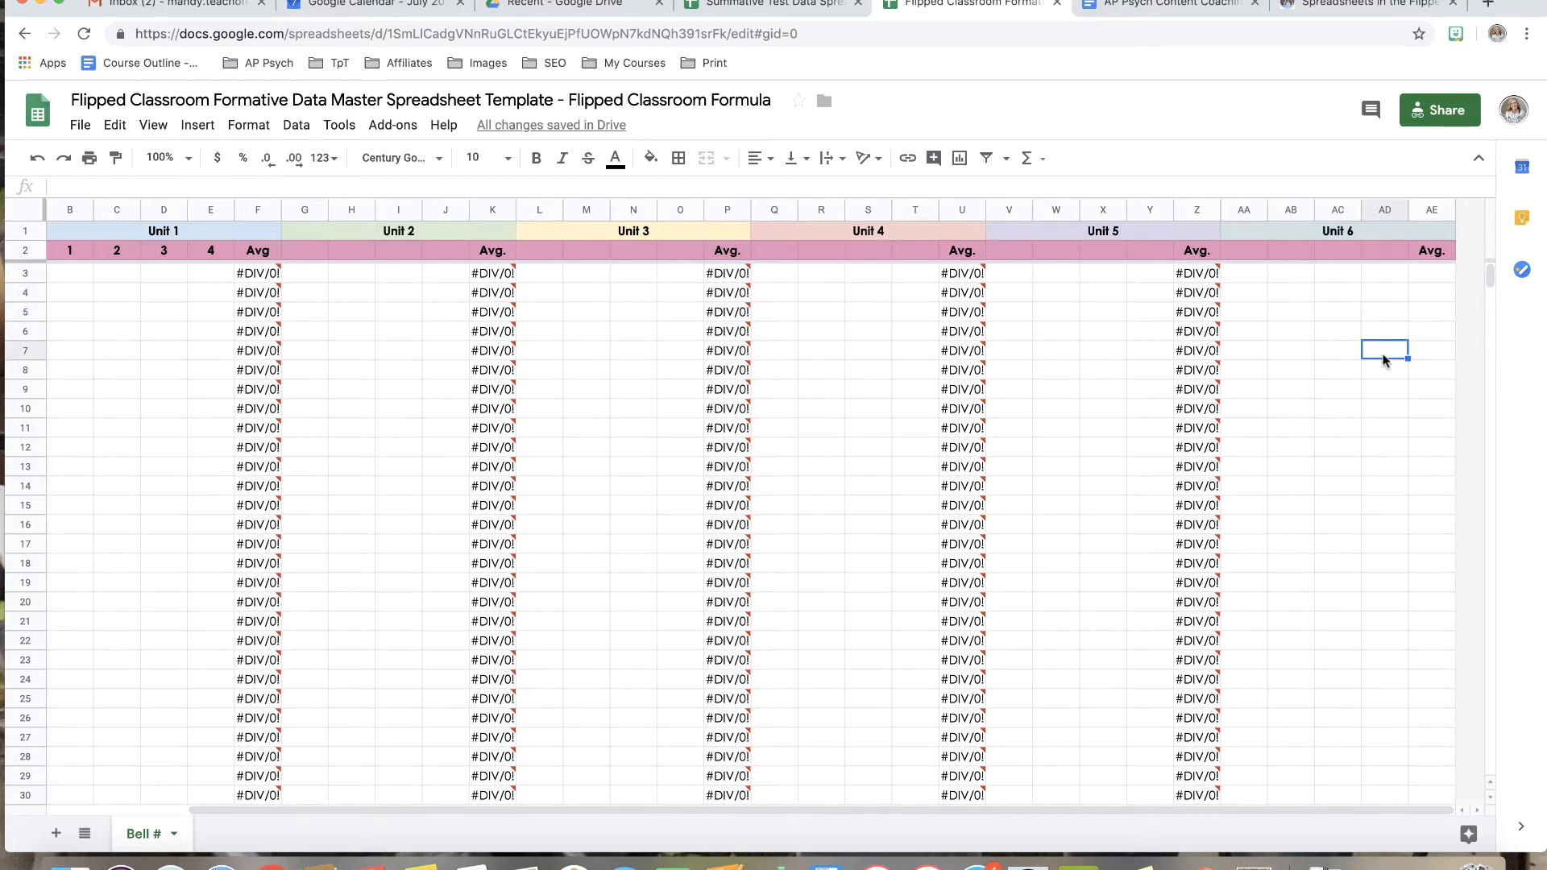
{"action": "left_click", "coordinate": [1311, 602]}
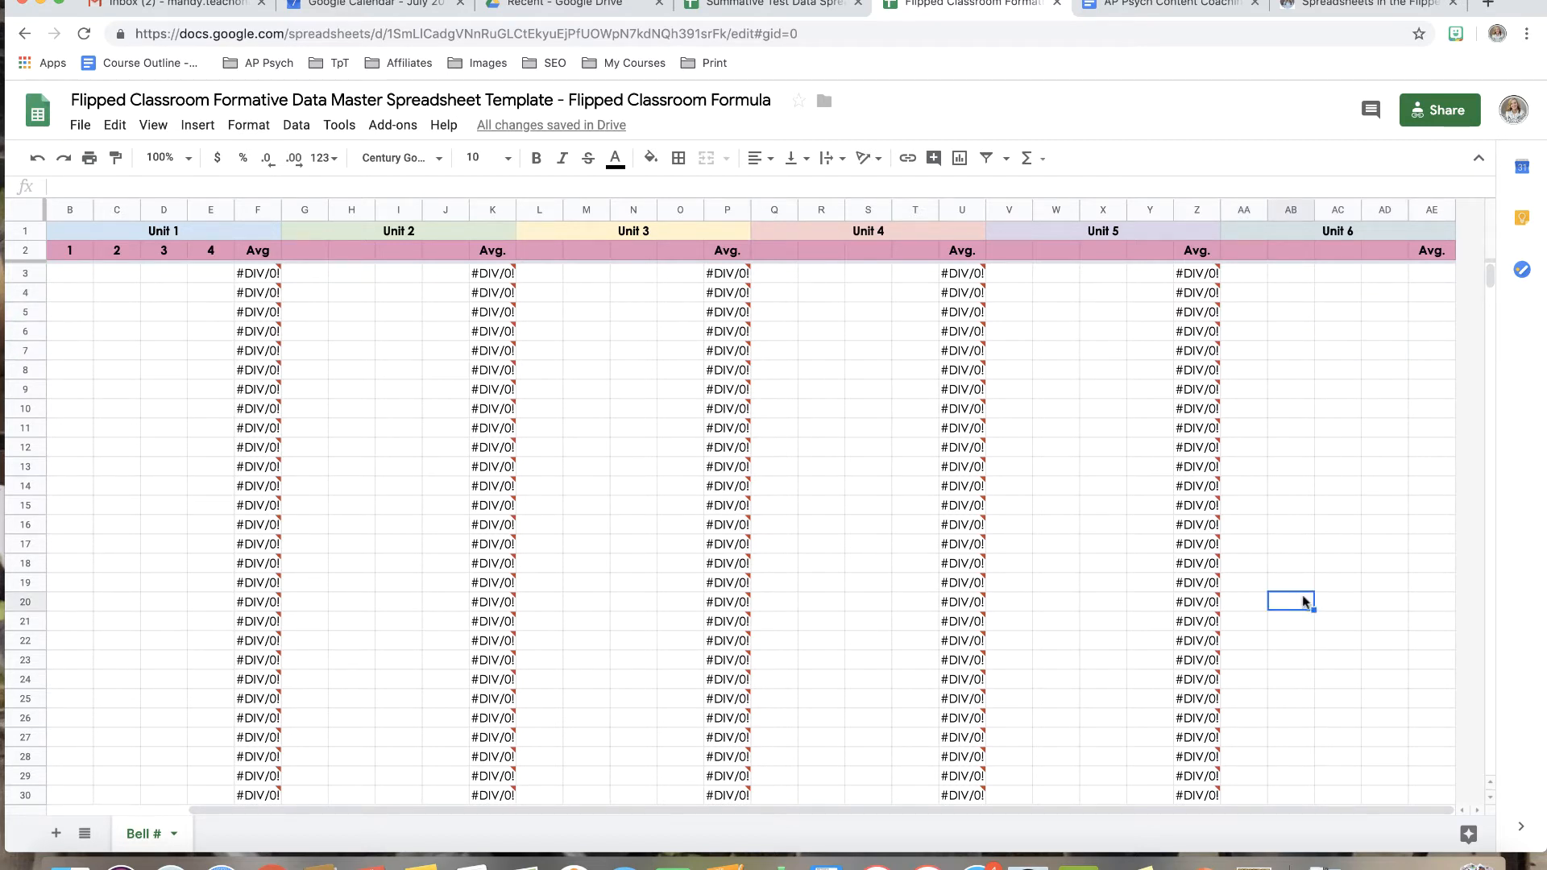
Insert an AVERAGE function over AA3:AD3 in cell AE3, the Unit 6 average column
{"action": "left_click_drag", "start_coordinate": [1244, 274], "coordinate": [1386, 274]}
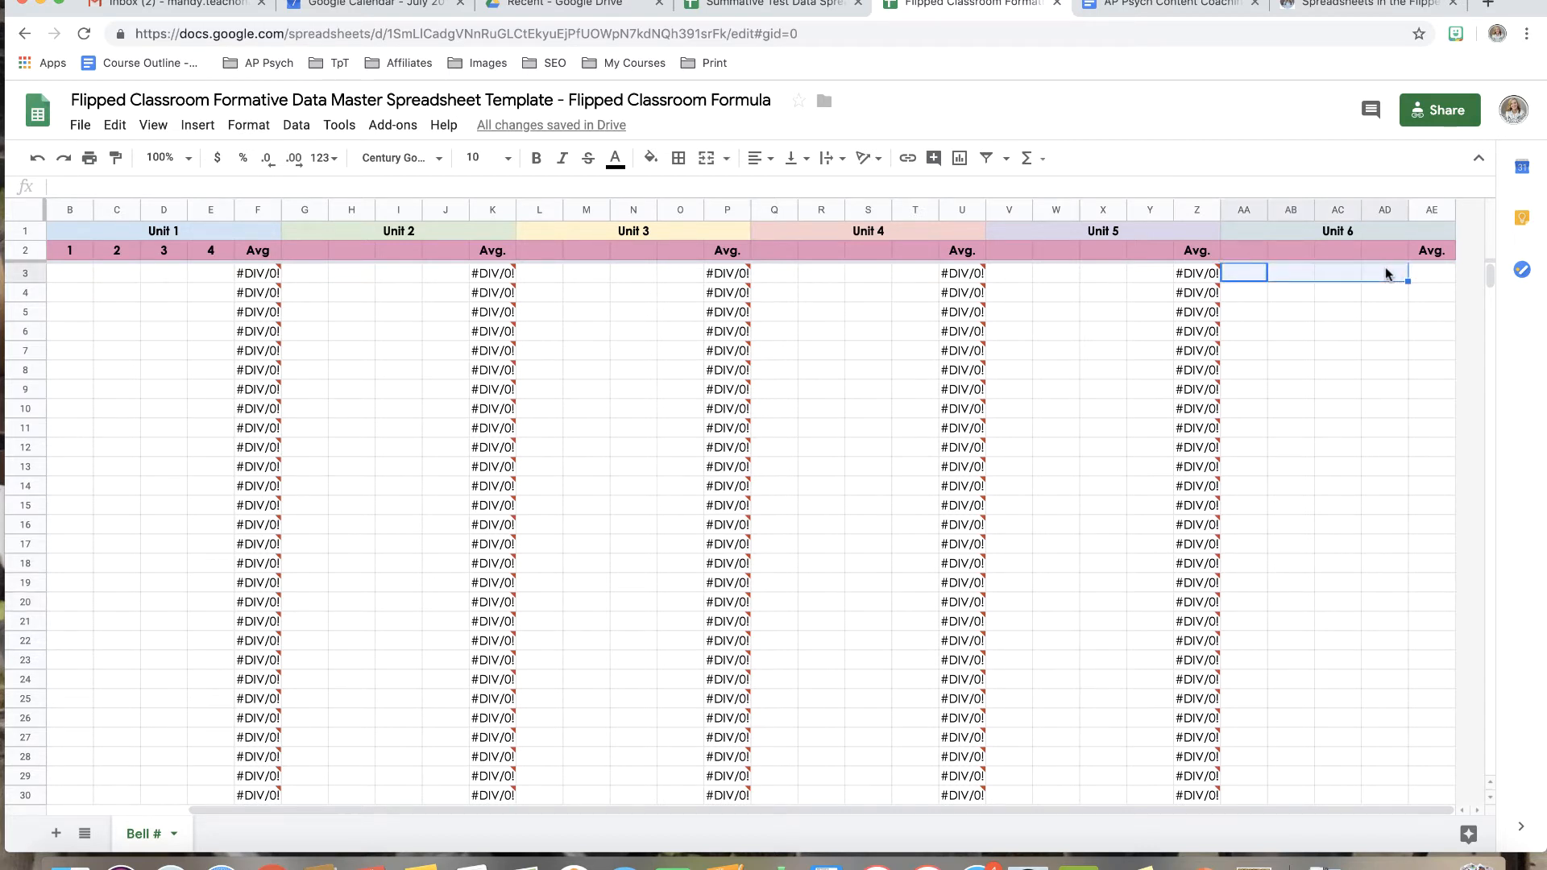
{"action": "left_click", "coordinate": [198, 125]}
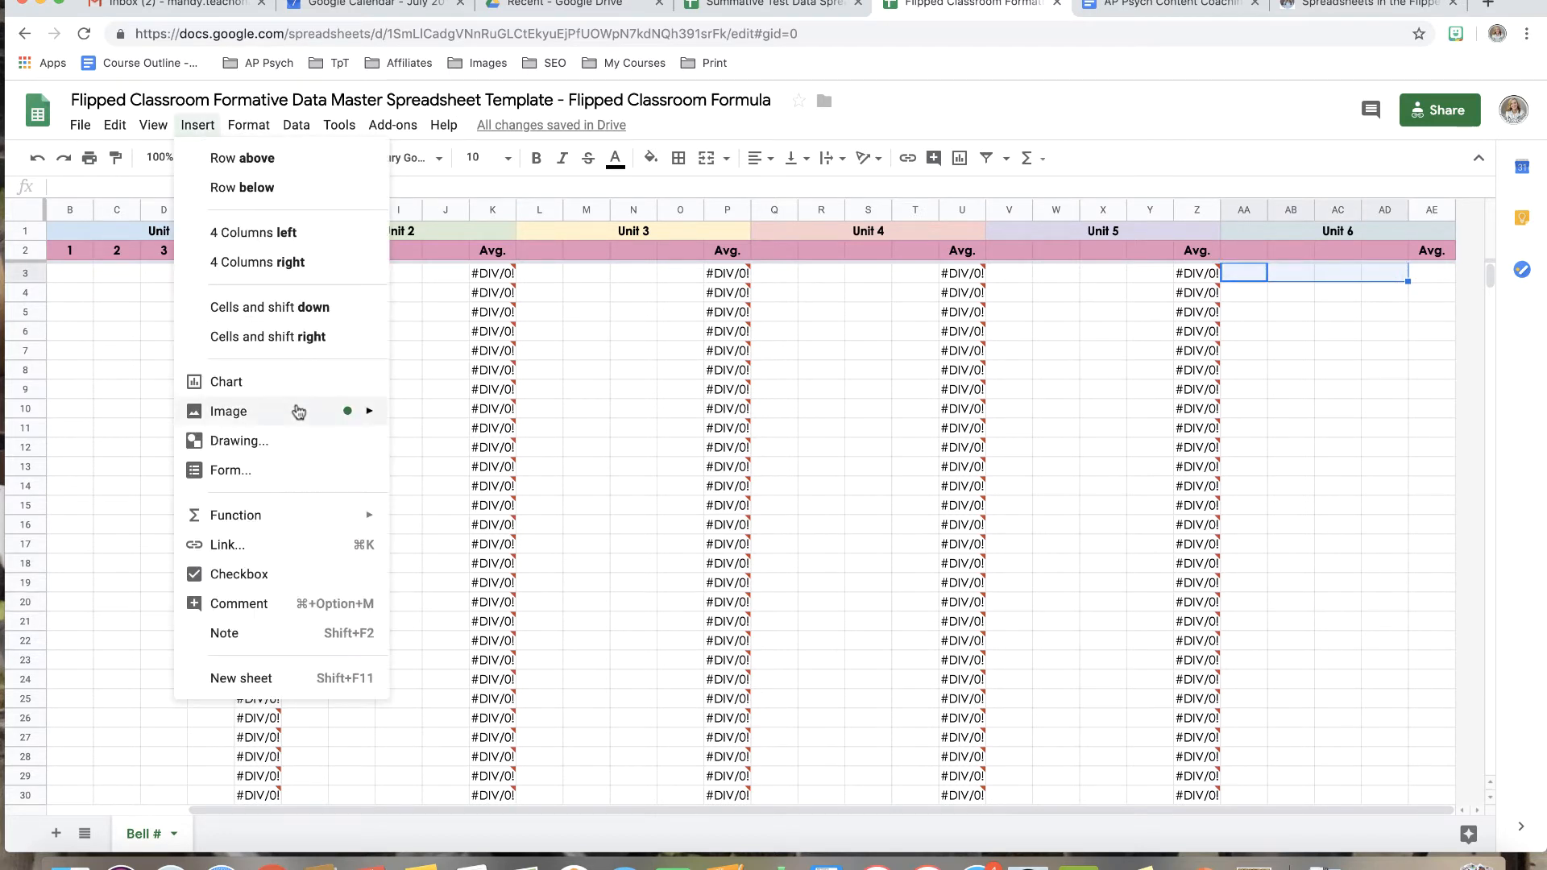
{"action": "mouse_move", "coordinate": [301, 518]}
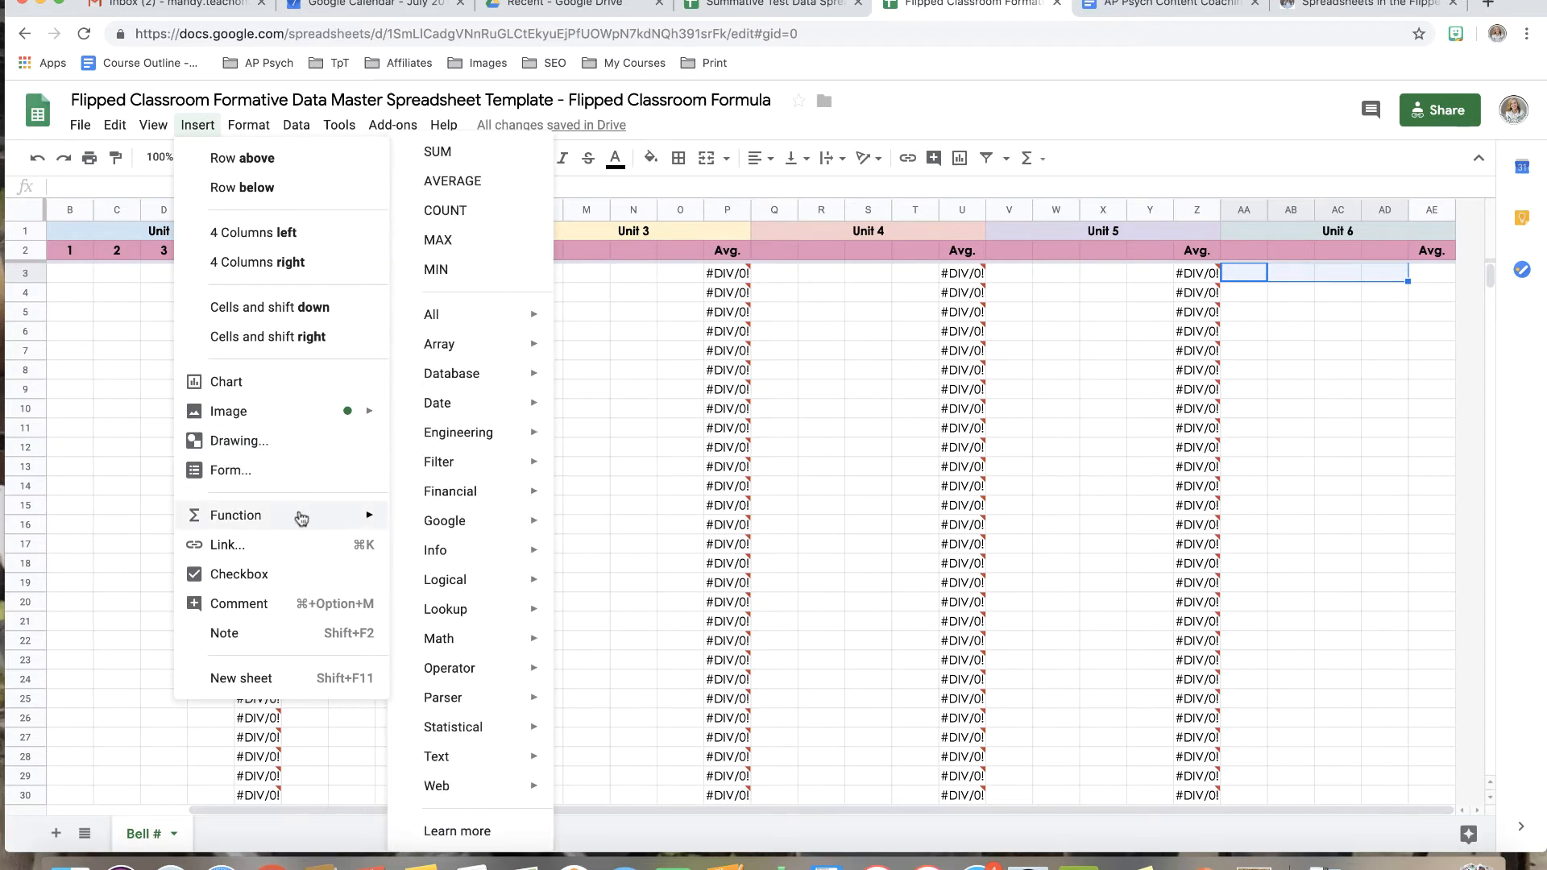
{"action": "left_click", "coordinate": [483, 182]}
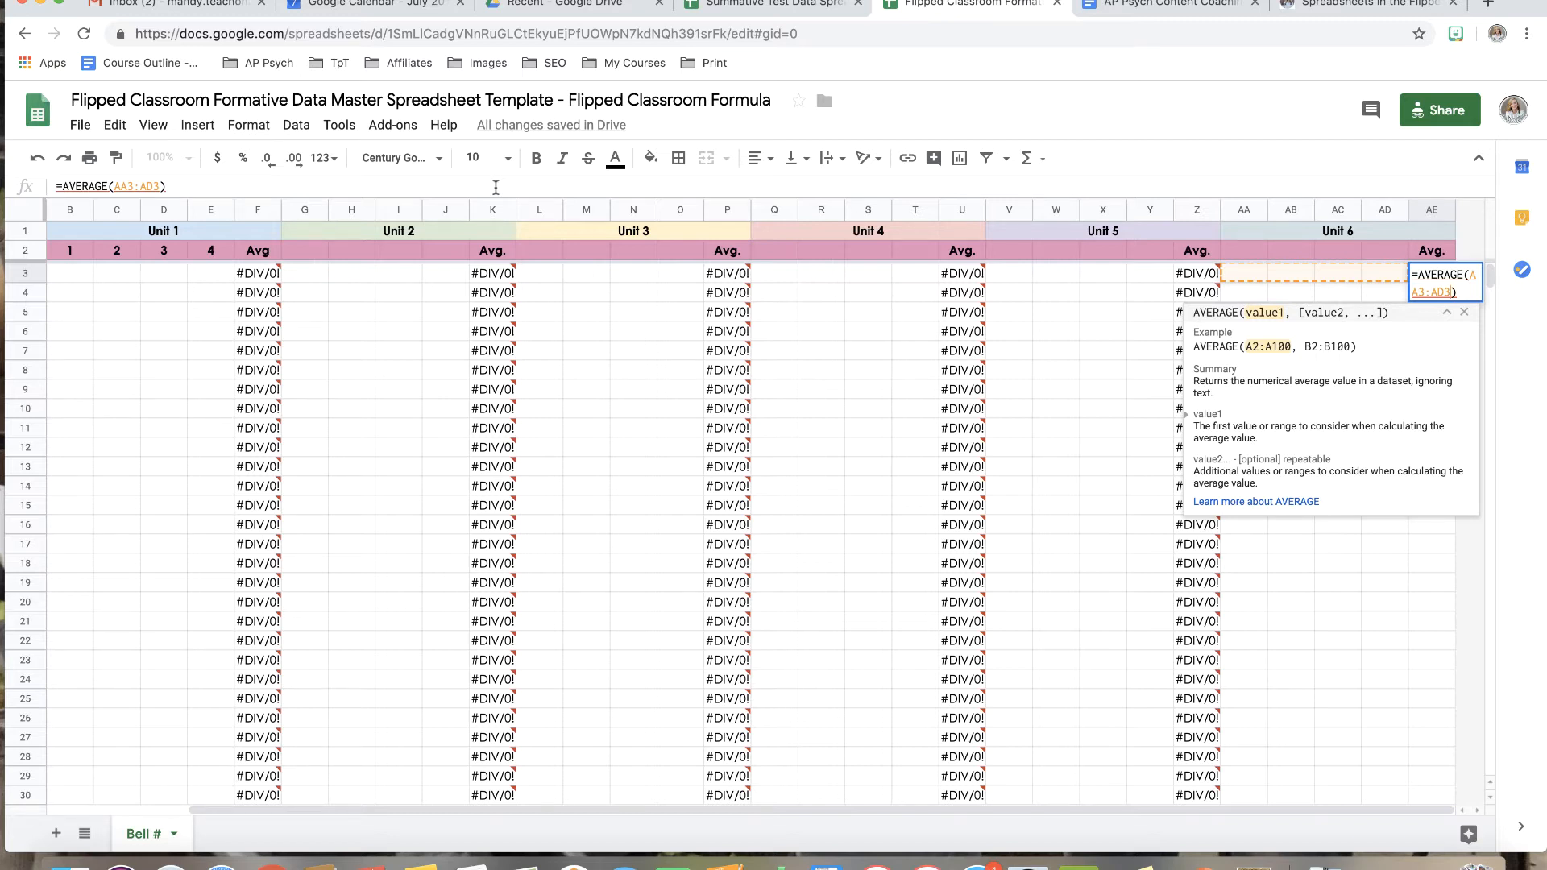
{"action": "key", "text": "Return"}
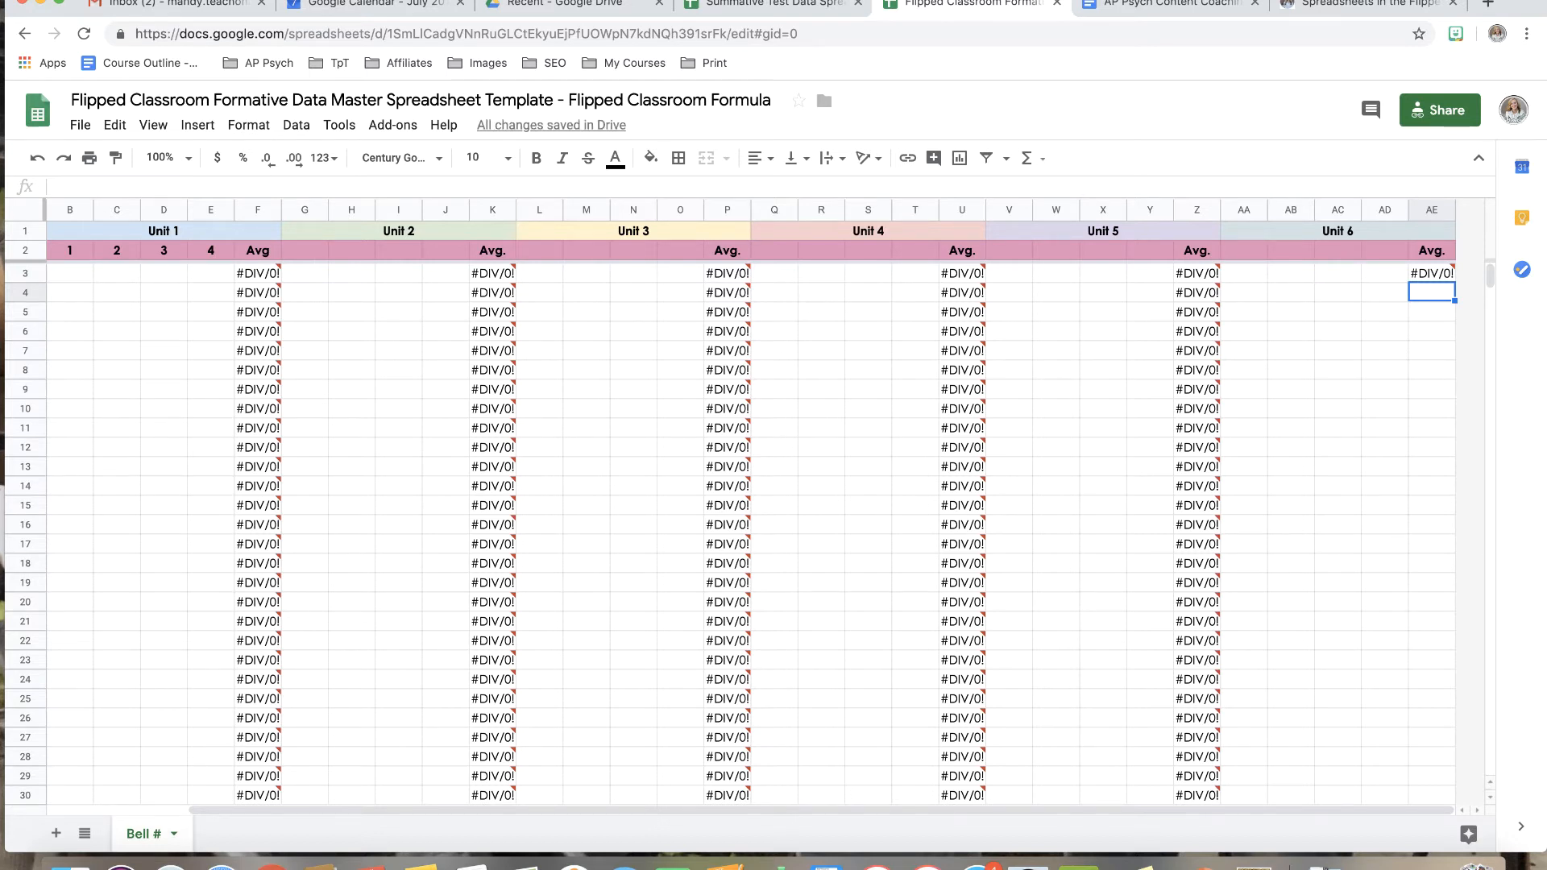
Enter the sample scores 4, 6, 7 and 8 in cells AA3 to AD3 to test the average formula
{"action": "key", "text": "Up"}
{"action": "key", "text": "Left"}
{"action": "key", "text": "Left"}
{"action": "key", "text": "Left"}
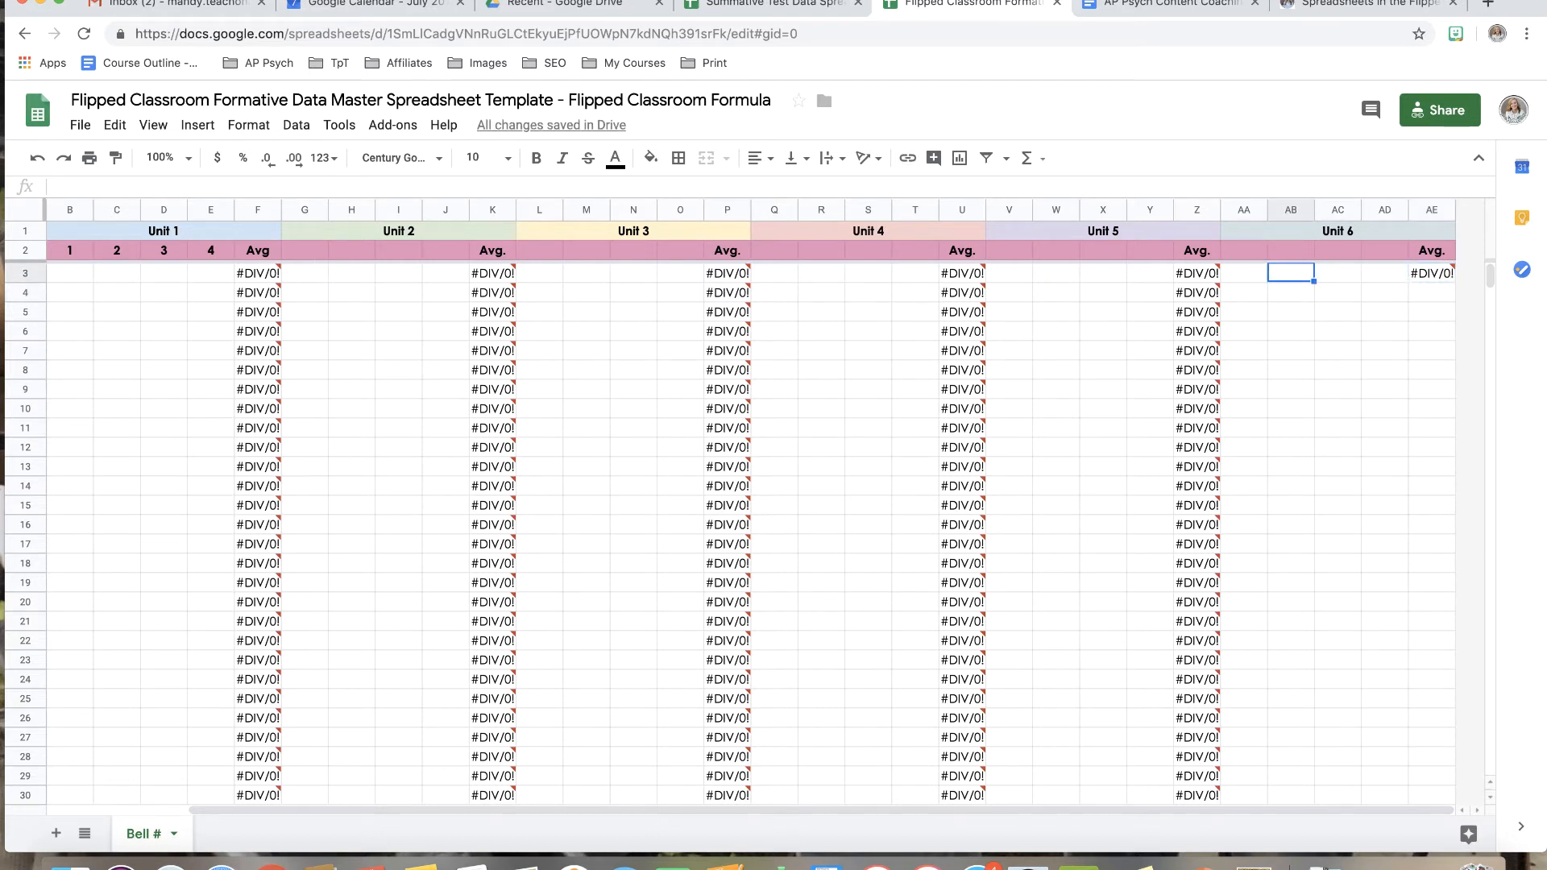
{"action": "key", "text": "Left"}
{"action": "type", "text": "4"}
{"action": "key", "text": "Tab"}
{"action": "type", "text": "6"}
{"action": "key", "text": "Tab"}
{"action": "type", "text": "7"}
{"action": "key", "text": "Tab"}
{"action": "type", "text": "8"}
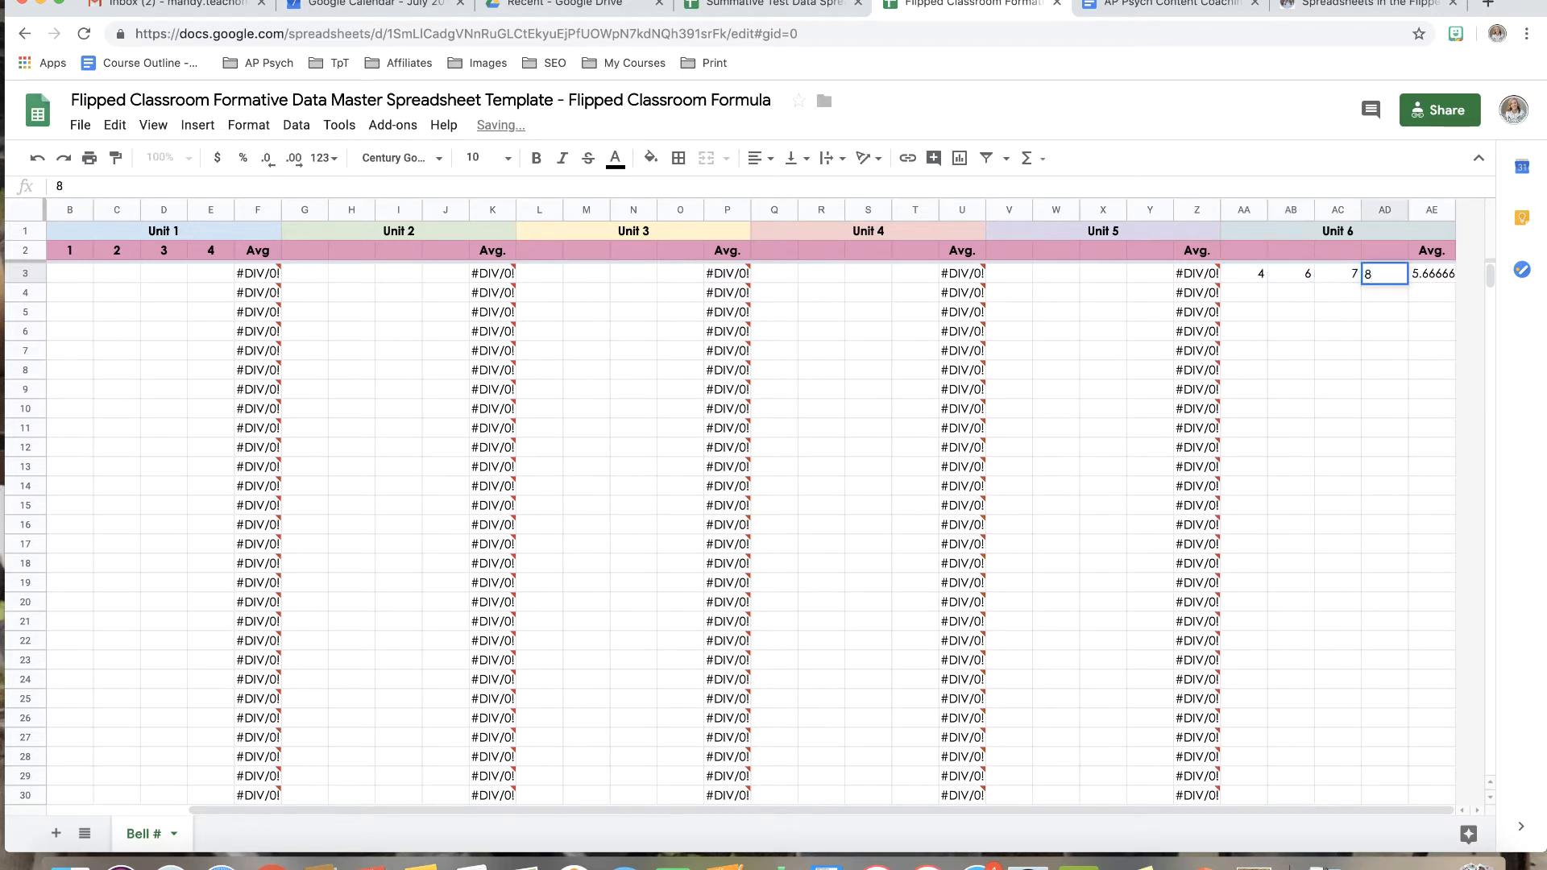
{"action": "key", "text": "Return"}
{"action": "key", "text": "Up"}
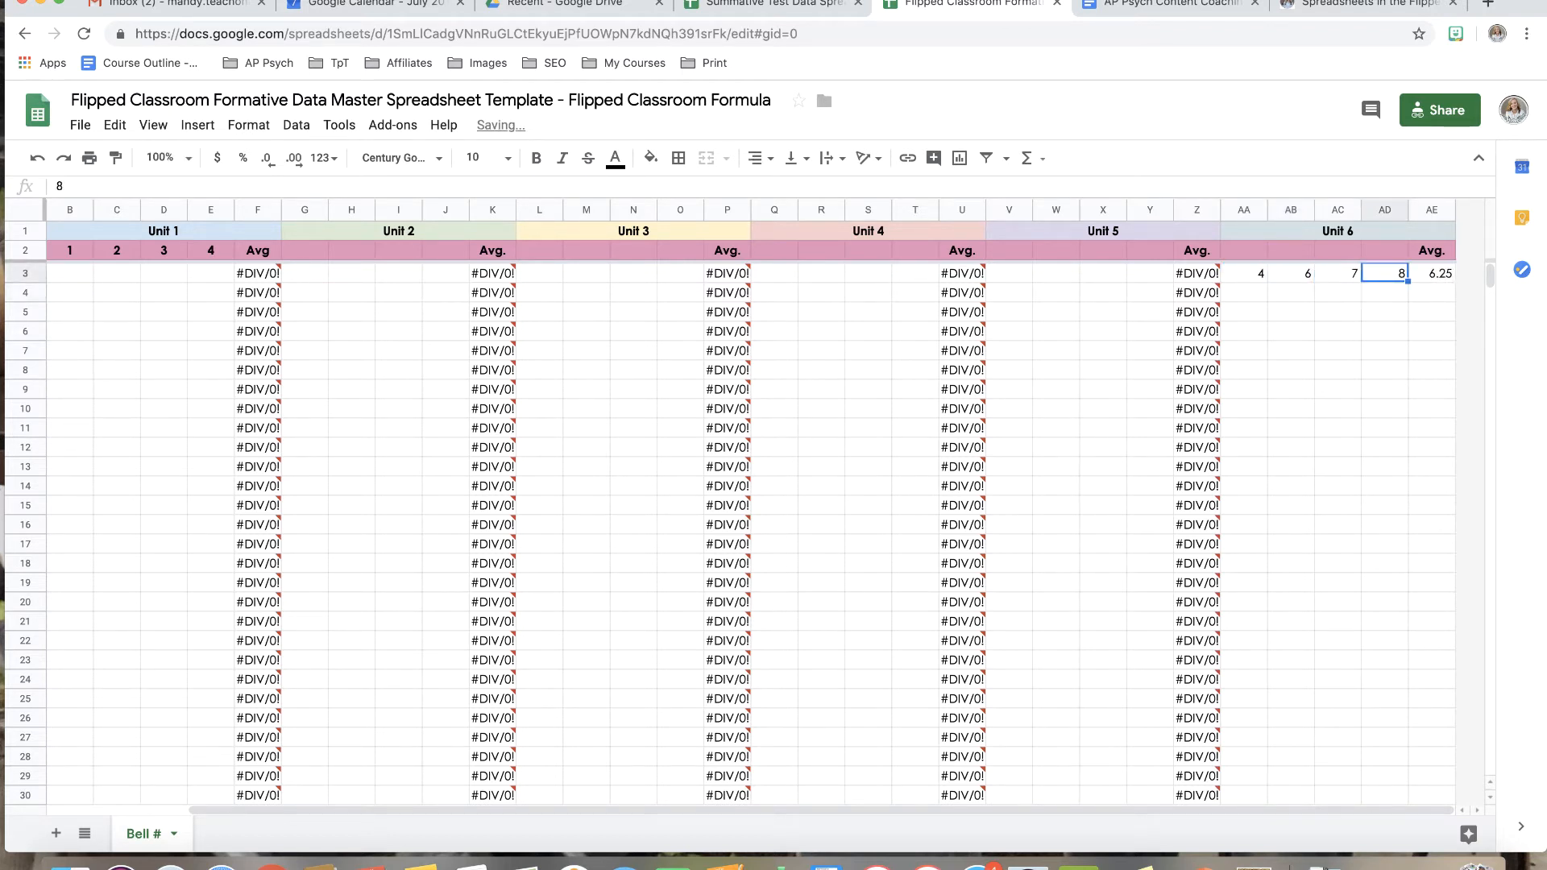
Clear the sample scores from cells AA3 to AD3
{"action": "key", "text": "BackSpace"}
{"action": "key", "text": "Left"}
{"action": "key", "text": "BackSpace"}
{"action": "key", "text": "Left"}
{"action": "key", "text": "Left"}
{"action": "key", "text": "BackSpace"}
{"action": "key", "text": "Down"}
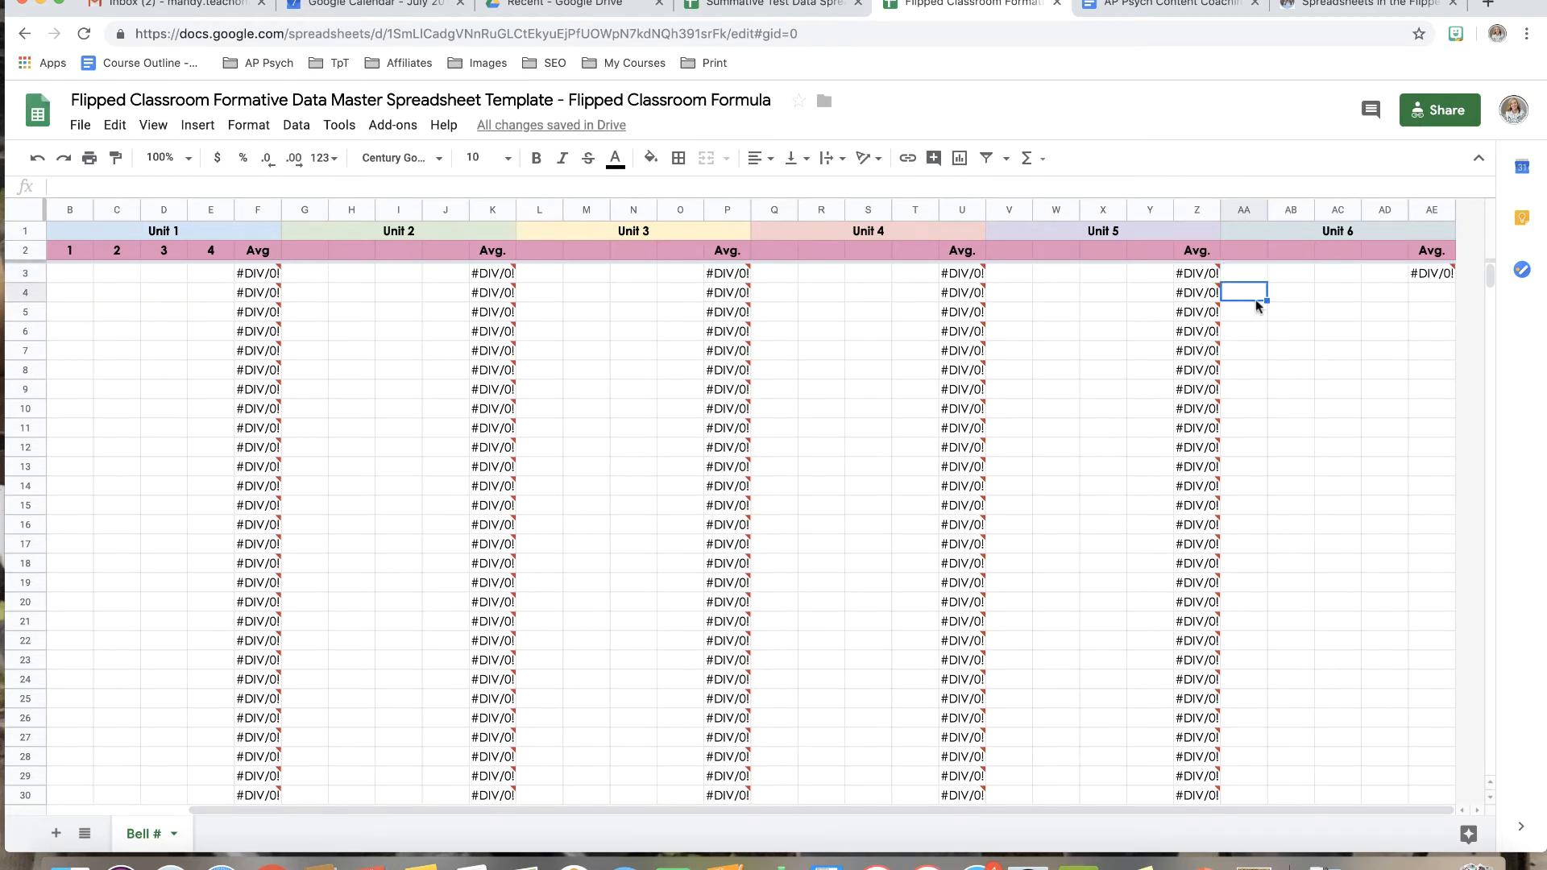
{"action": "left_click_drag", "start_coordinate": [1266, 302], "coordinate": [1392, 303]}
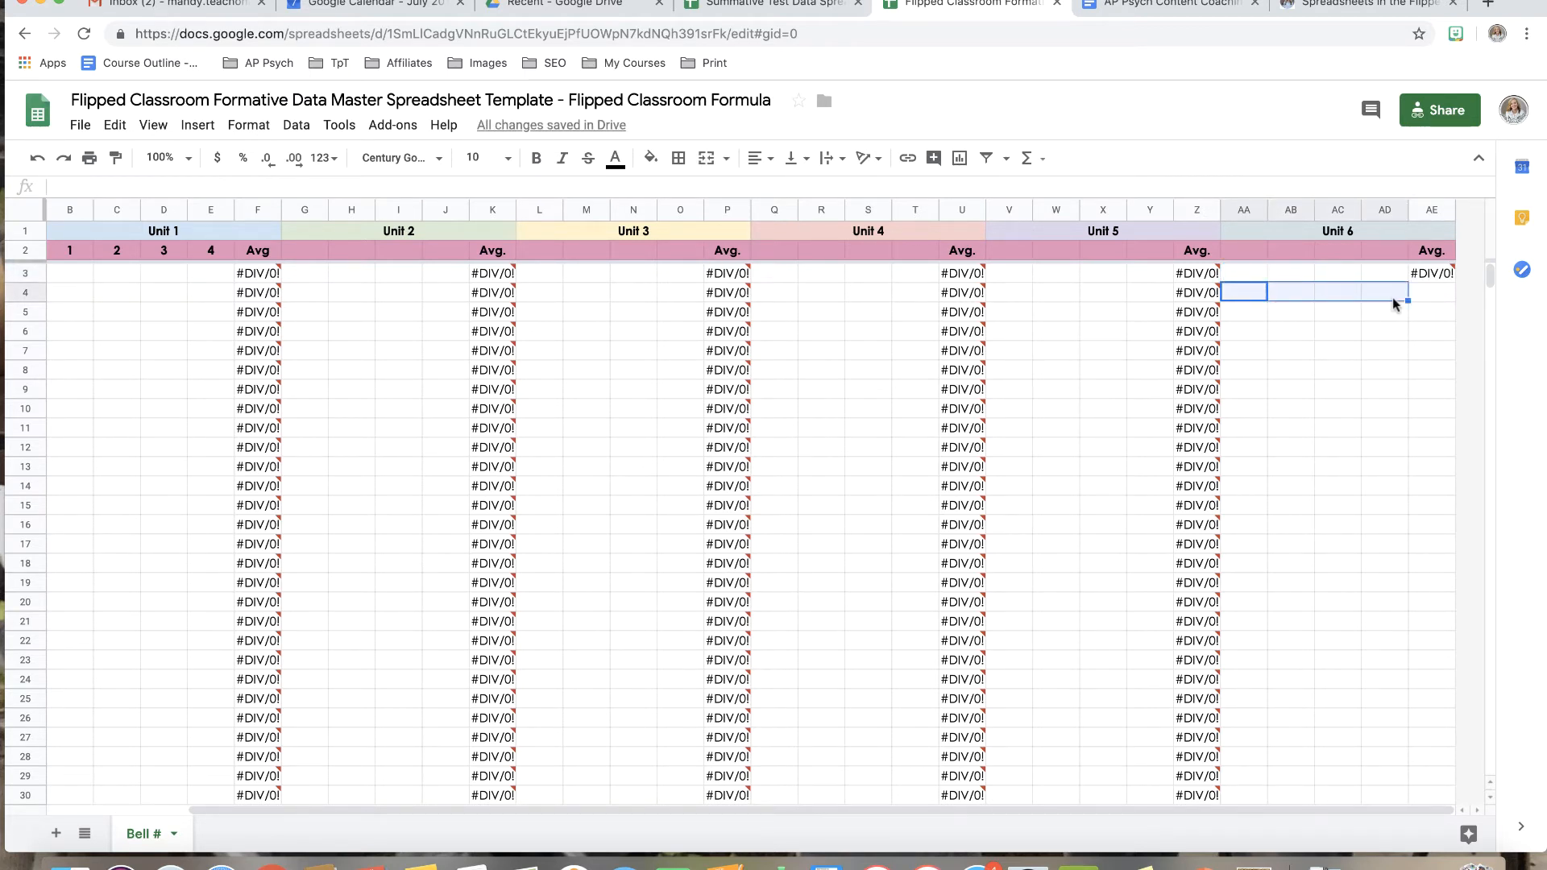
{"action": "left_click", "coordinate": [1390, 364]}
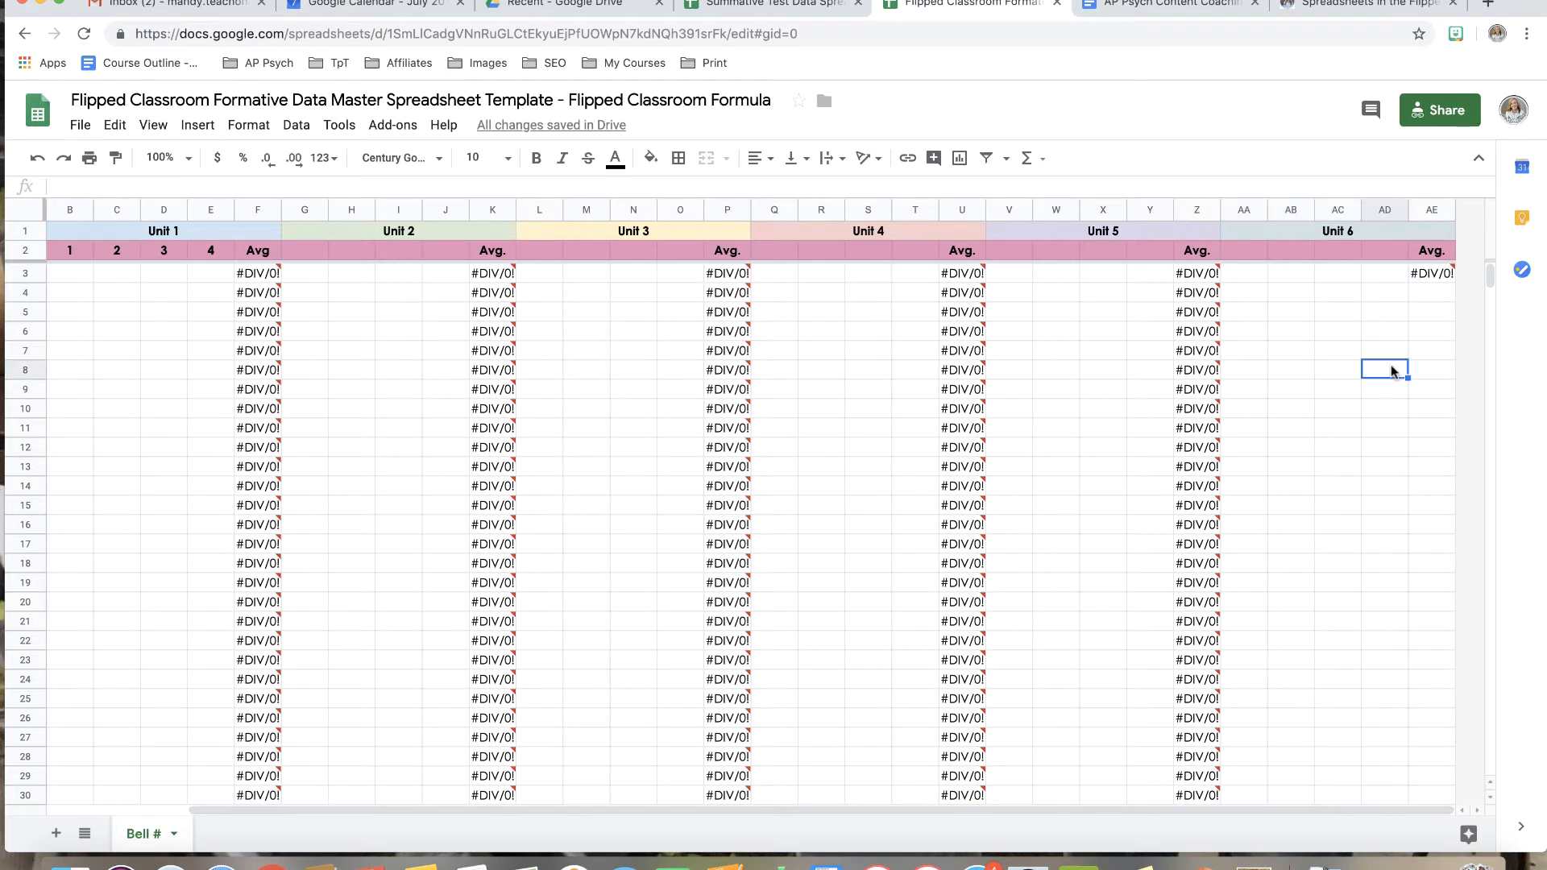
Copy the average formula from AE3 into cells AE4 to AE9, one row at a time
{"action": "left_click", "coordinate": [1434, 278]}
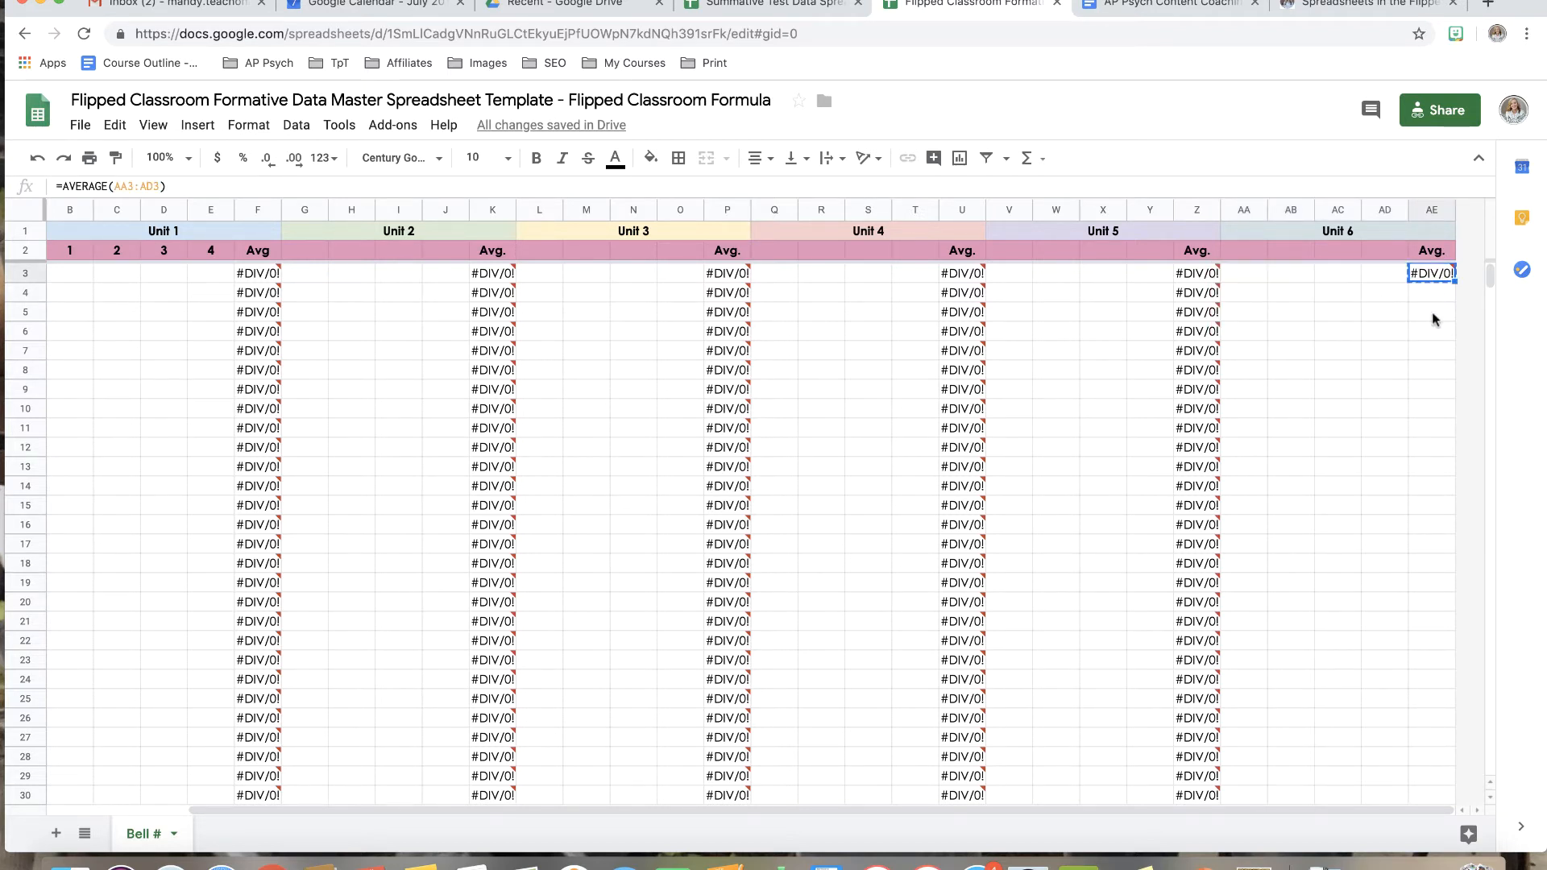
{"action": "key", "text": "Down"}
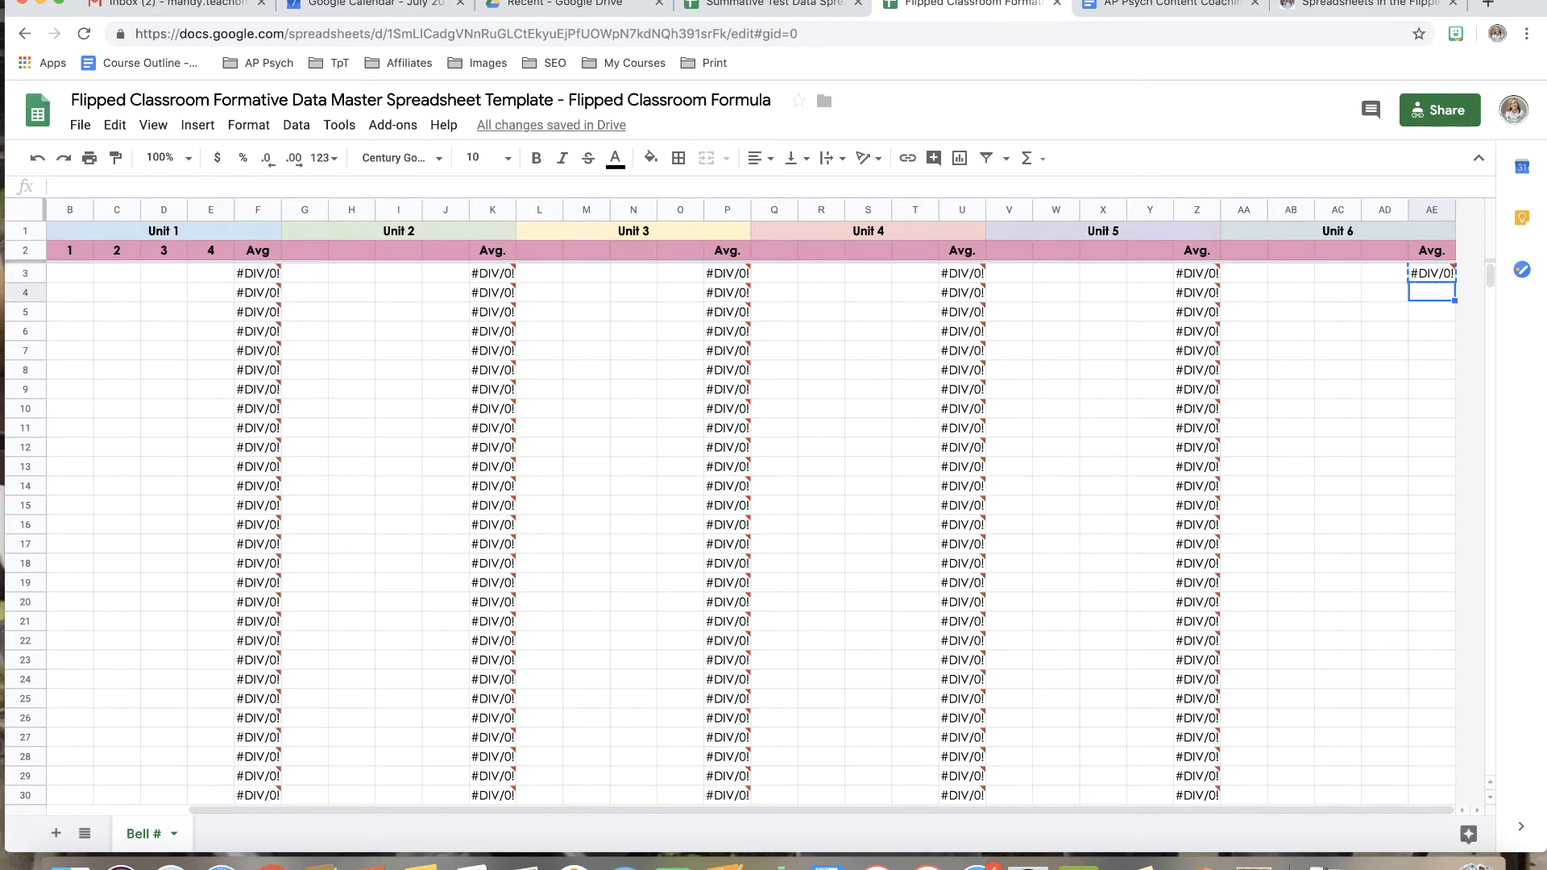
{"action": "key", "text": "ctrl+v"}
{"action": "key", "text": "Down"}
{"action": "key", "text": "ctrl+v"}
{"action": "key", "text": "Down"}
{"action": "key", "text": "ctrl+v"}
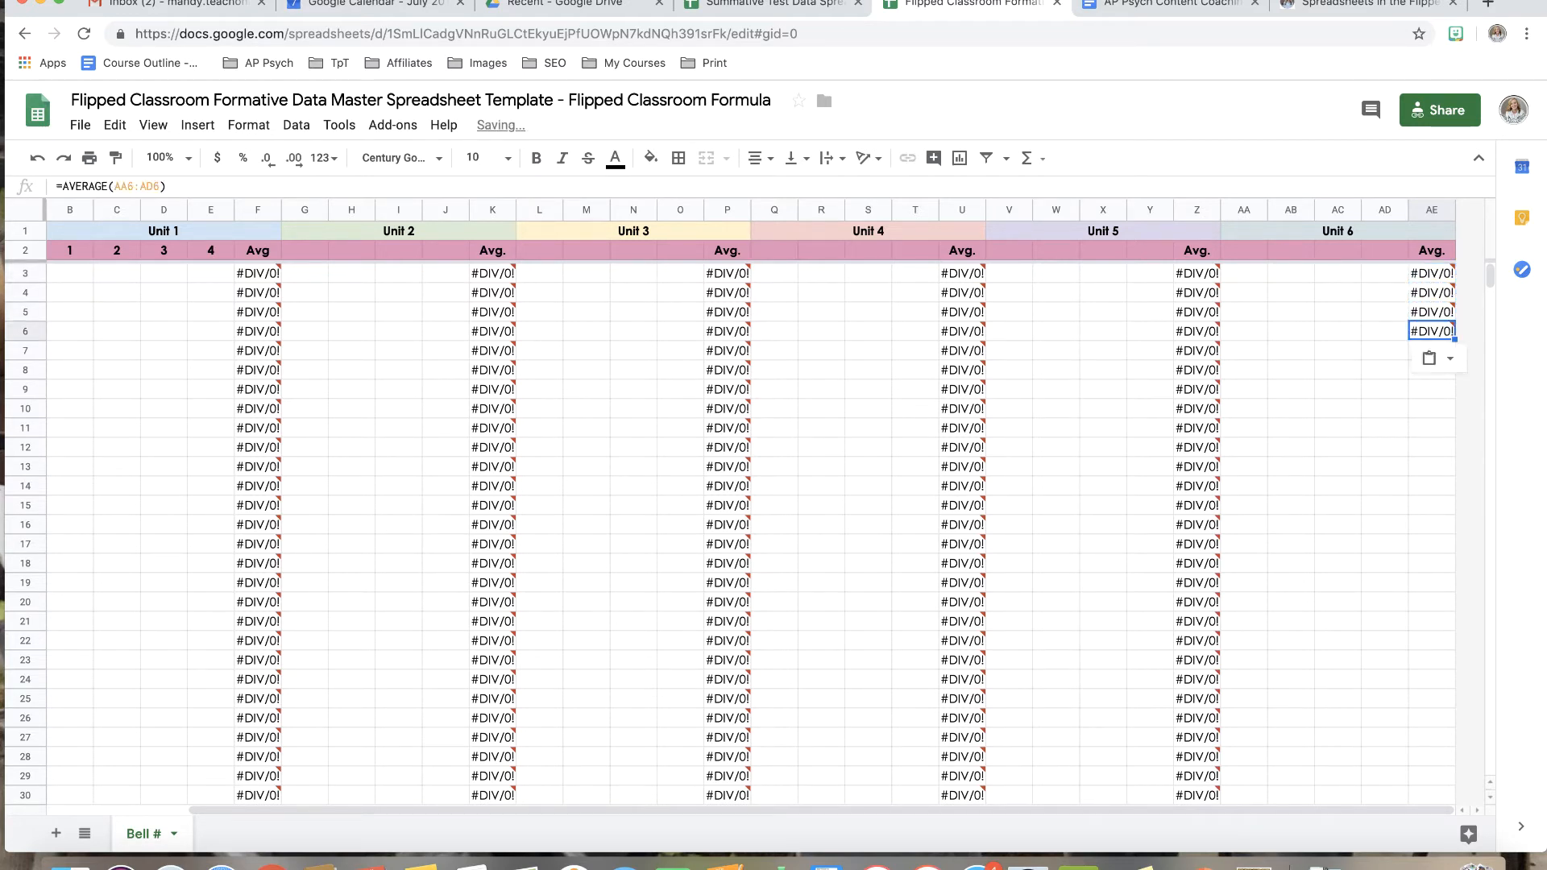
{"action": "key", "text": "Down"}
{"action": "key", "text": "ctrl+v"}
{"action": "key", "text": "Down"}
{"action": "key", "text": "ctrl+v"}
{"action": "key", "text": "Down"}
{"action": "key", "text": "ctrl+v"}
{"action": "key", "text": "Down"}
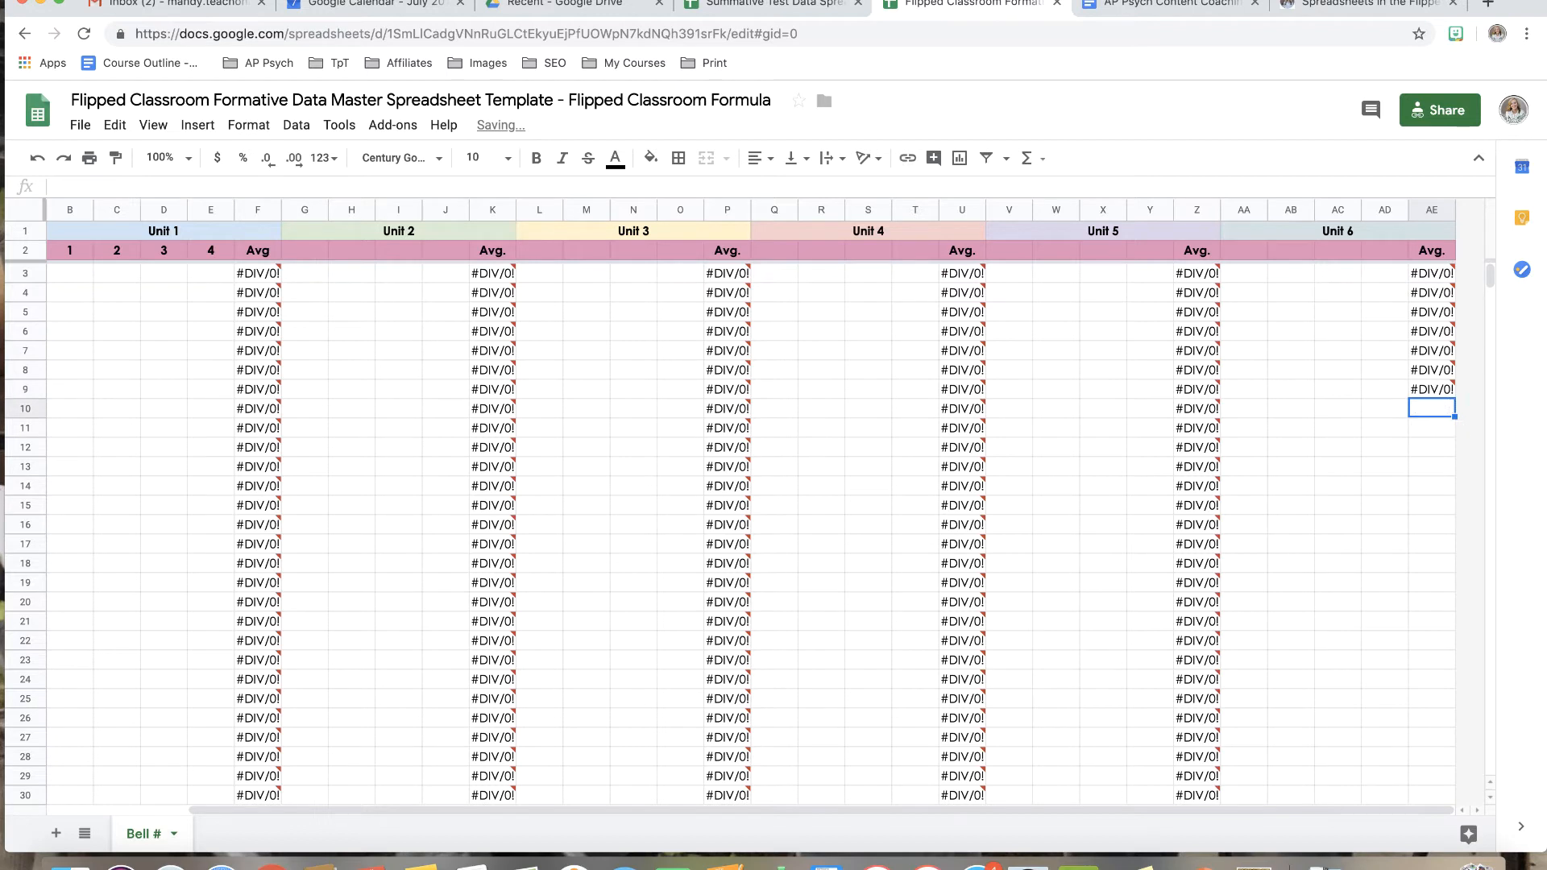
Paste the copied average formula into the whole remaining range AE10:AE31 at once
{"action": "scroll", "coordinate": [1322, 450], "scroll_direction": "down", "scroll_amount": 3}
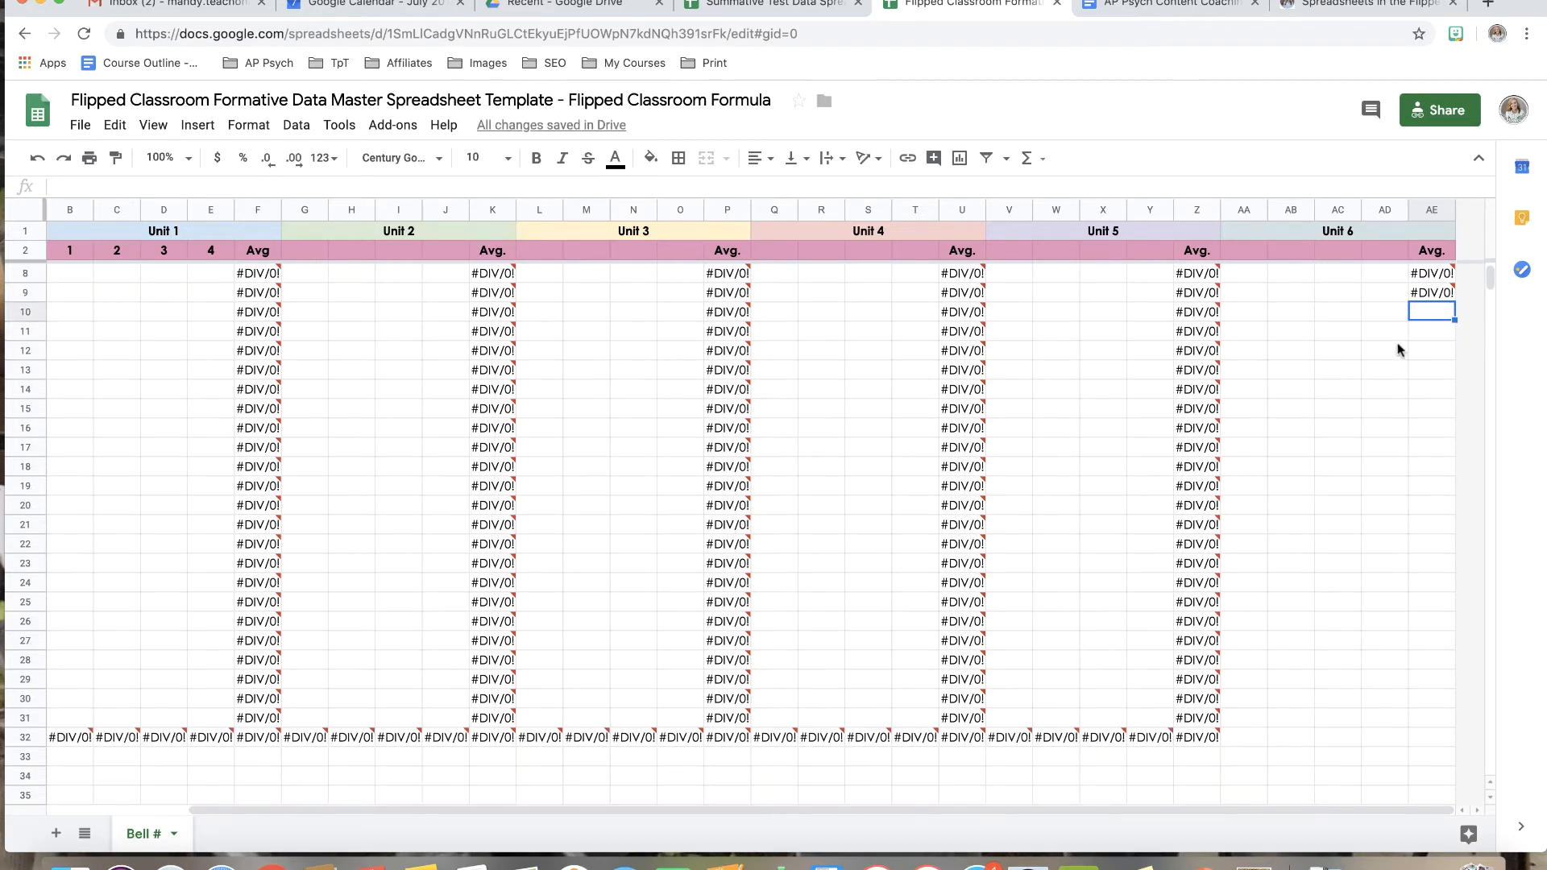
{"action": "left_click_drag", "start_coordinate": [1425, 316], "coordinate": [1431, 712]}
{"action": "key", "text": "ctrl+v"}
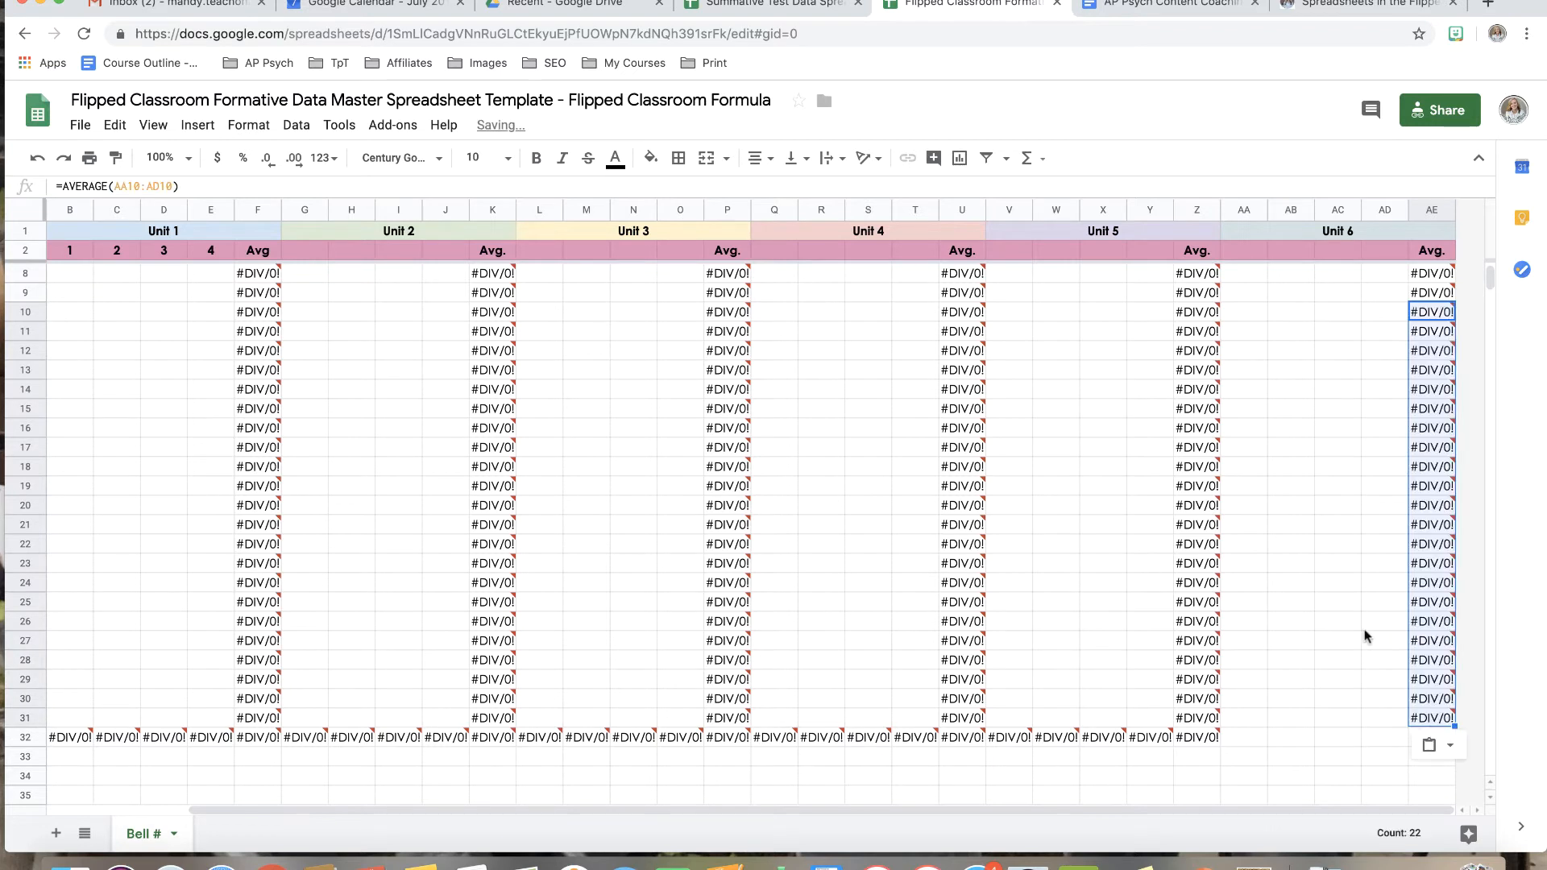
{"action": "left_click", "coordinate": [1347, 568]}
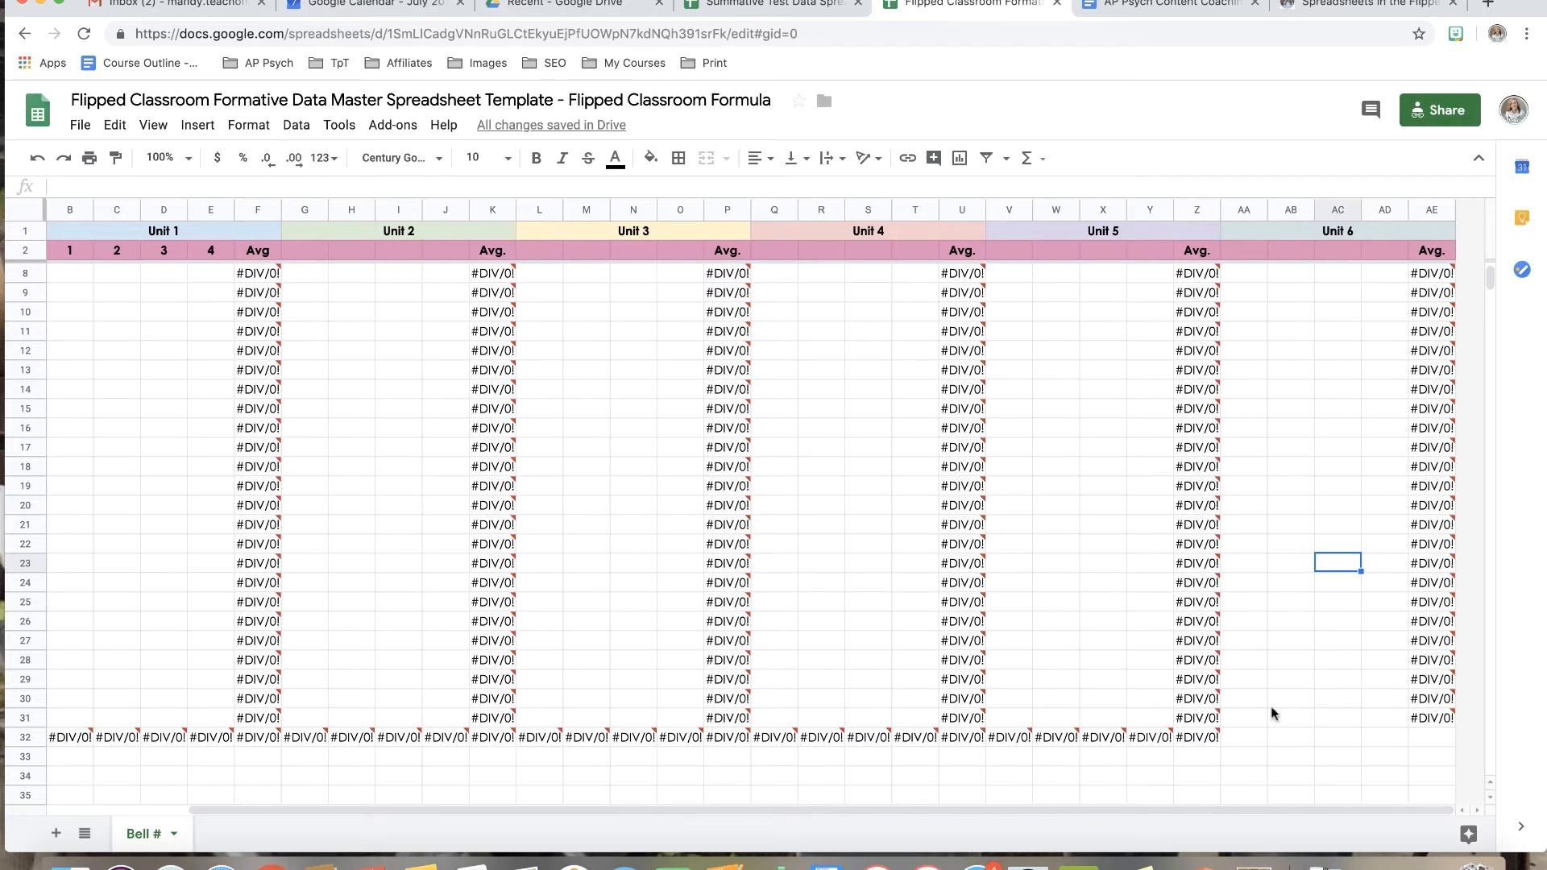
Insert an AVERAGE function over AA3:AA31 in cell AA32, below the first Unit 6 column
{"action": "scroll", "coordinate": [1274, 685], "scroll_direction": "up", "scroll_amount": 3}
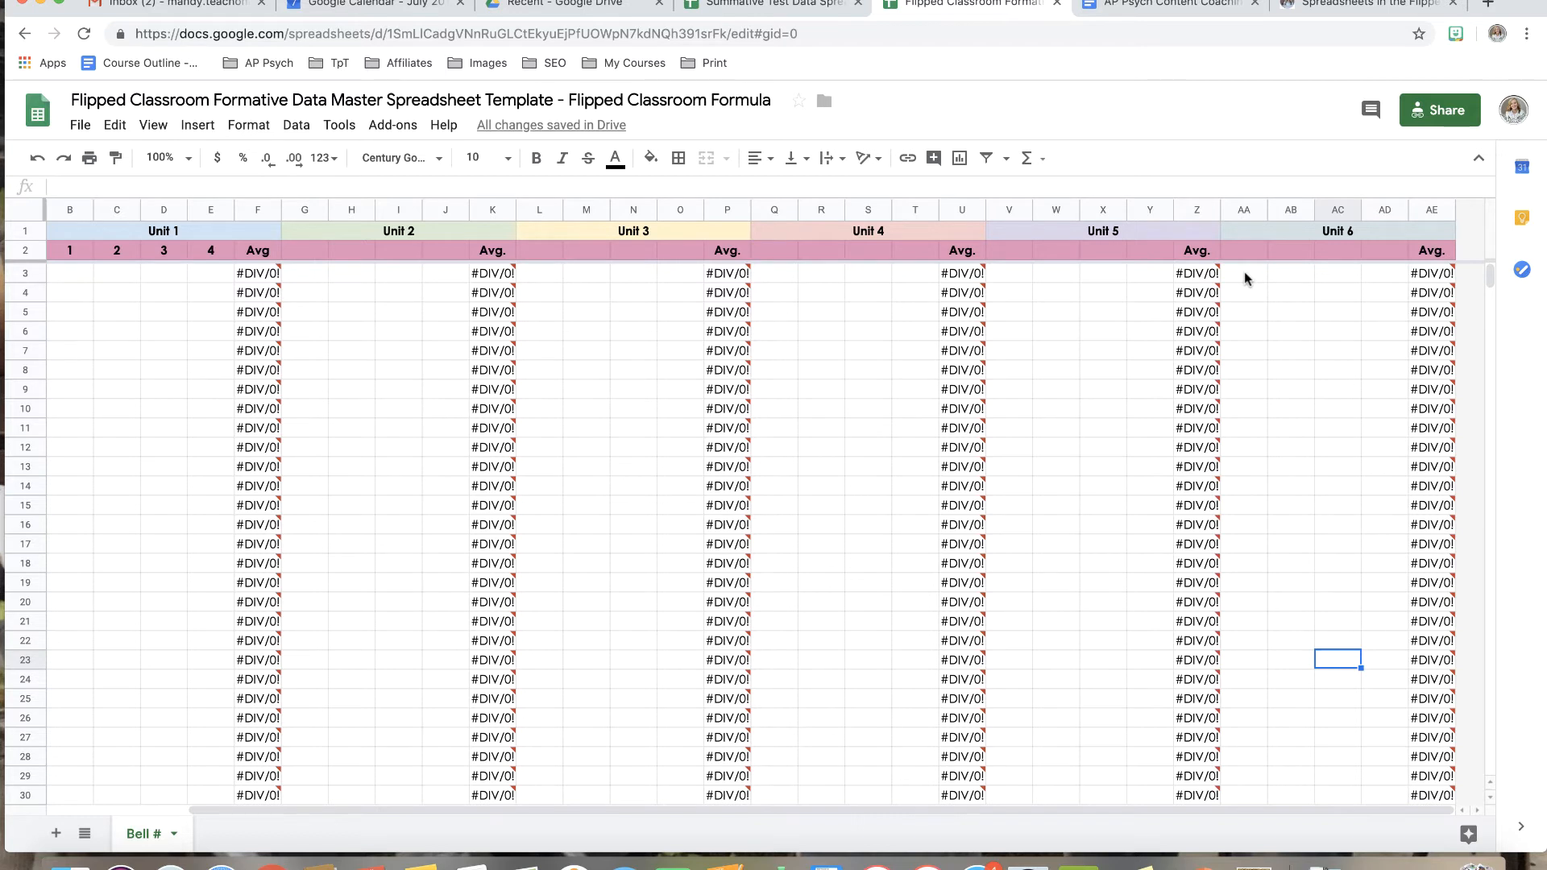
{"action": "left_click_drag", "start_coordinate": [1244, 273], "coordinate": [1236, 680]}
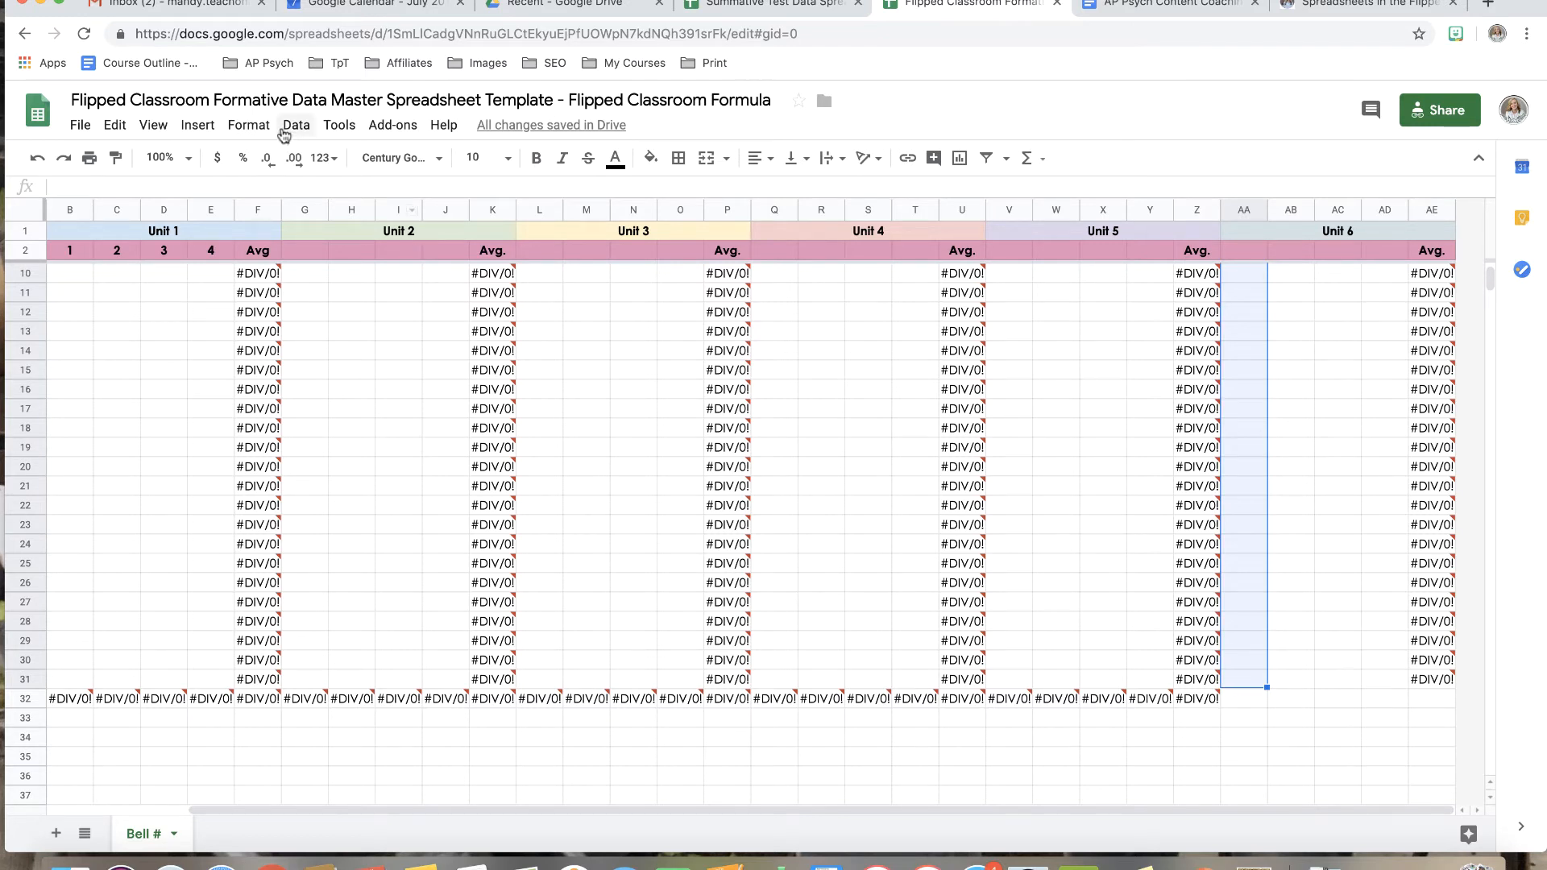
{"action": "left_click", "coordinate": [212, 126]}
{"action": "mouse_move", "coordinate": [311, 520]}
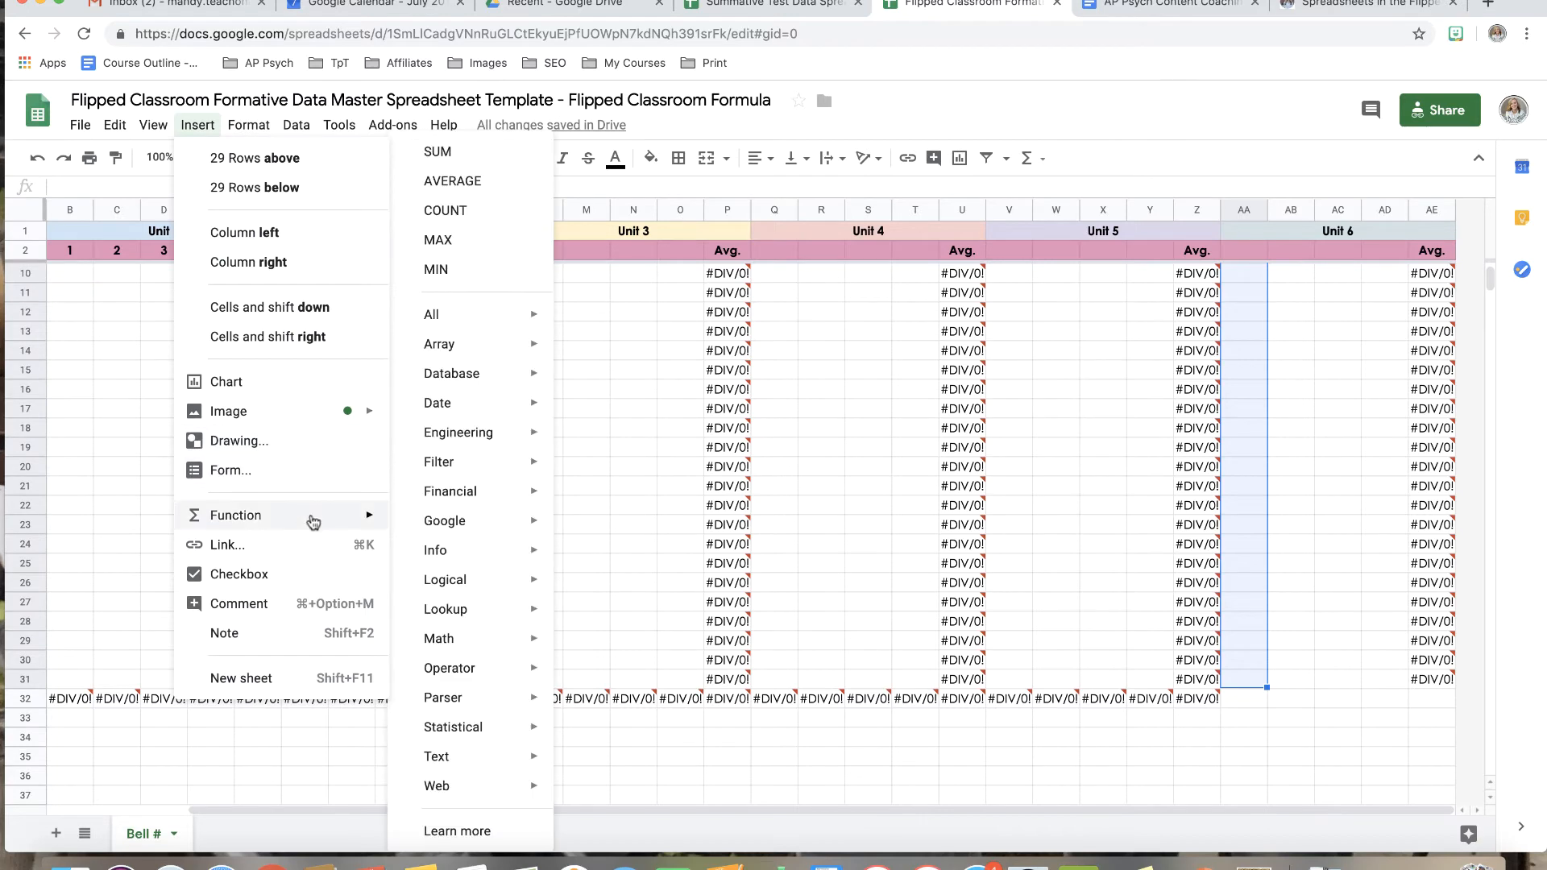
{"action": "left_click", "coordinate": [493, 185]}
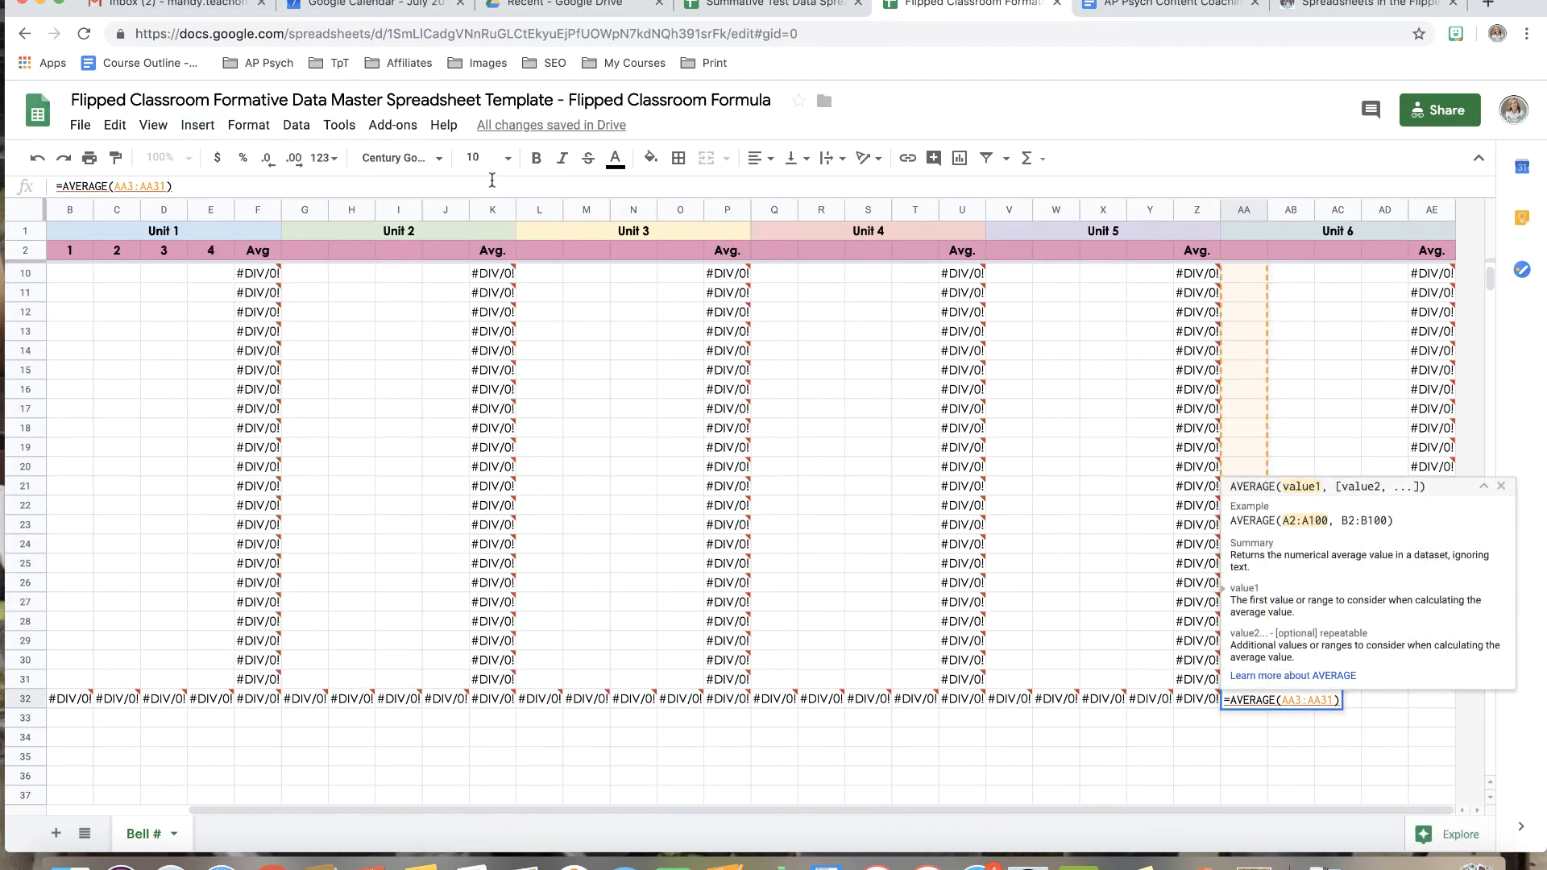
{"action": "key", "text": "Return"}
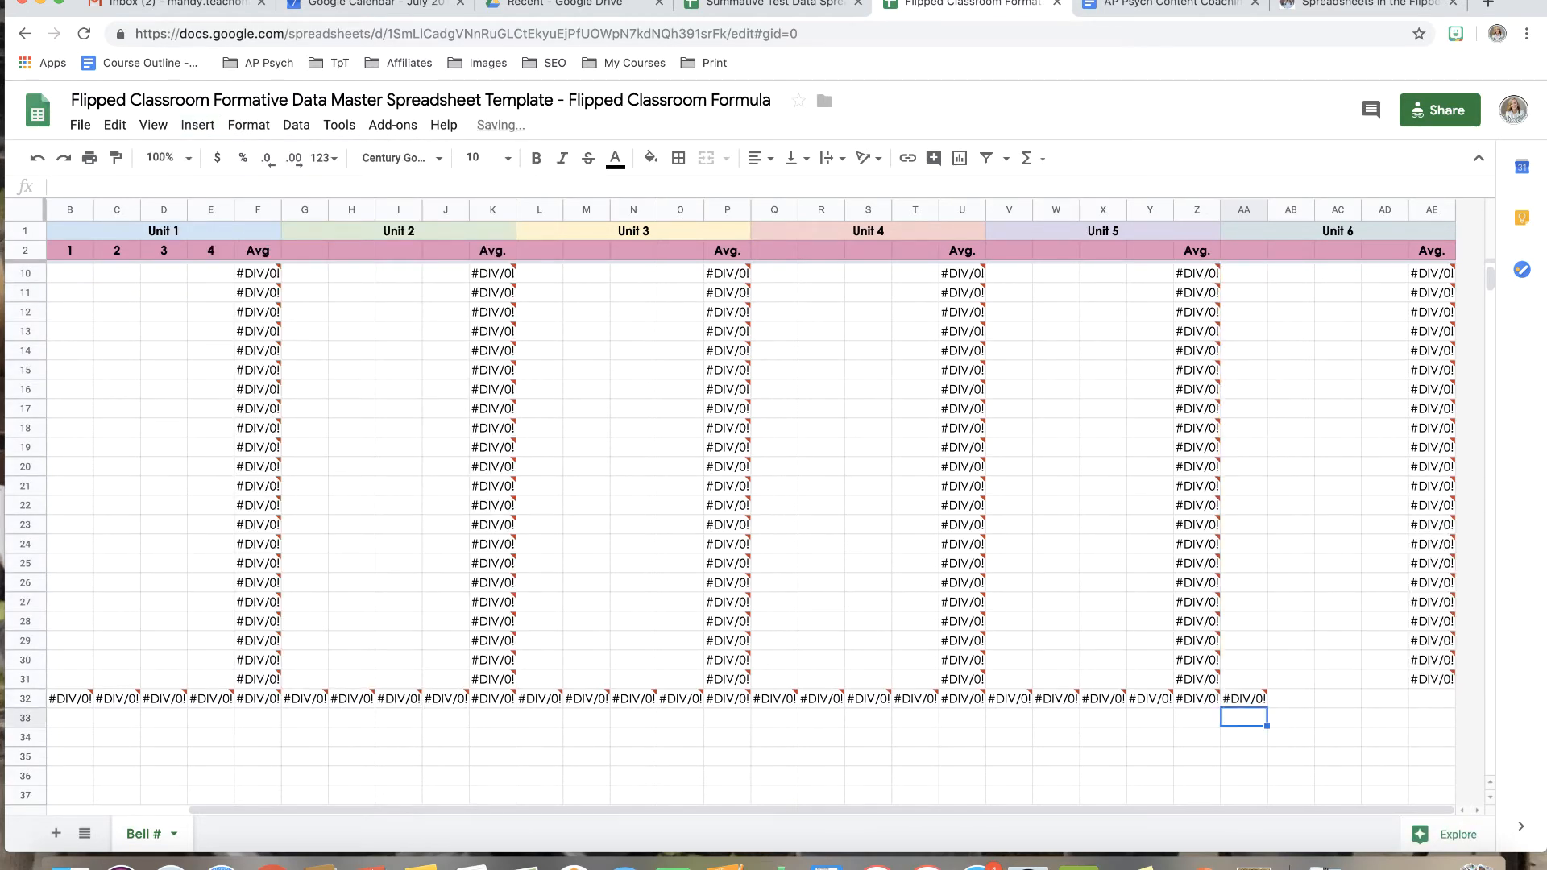
Copy the column average formula from AA32 into cells AB32, AC32 and AD32
{"action": "key", "text": "Up"}
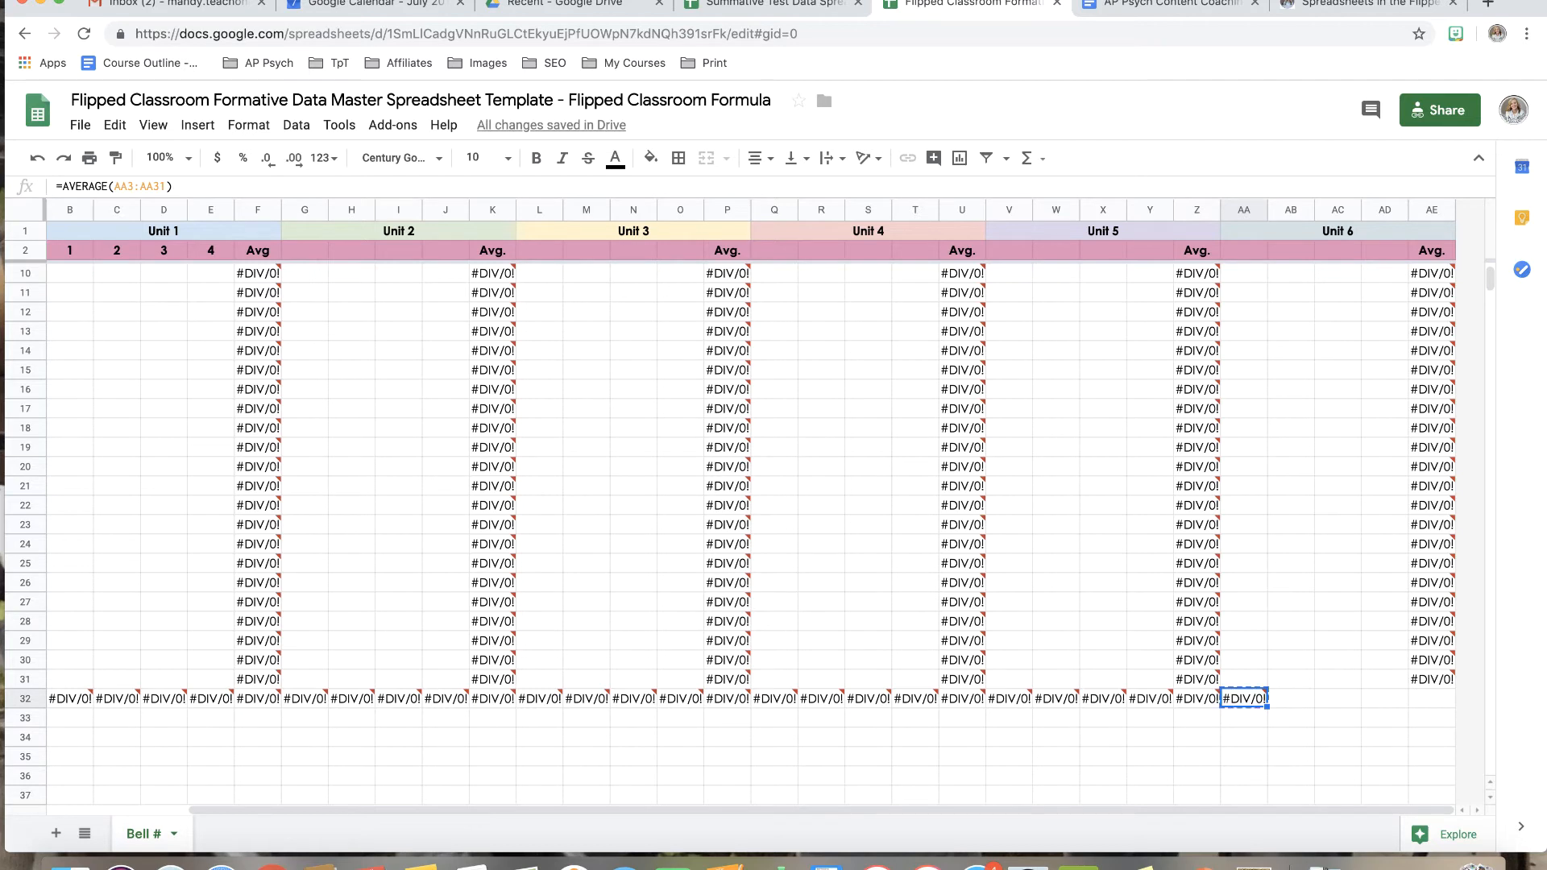
{"action": "key", "text": "Right"}
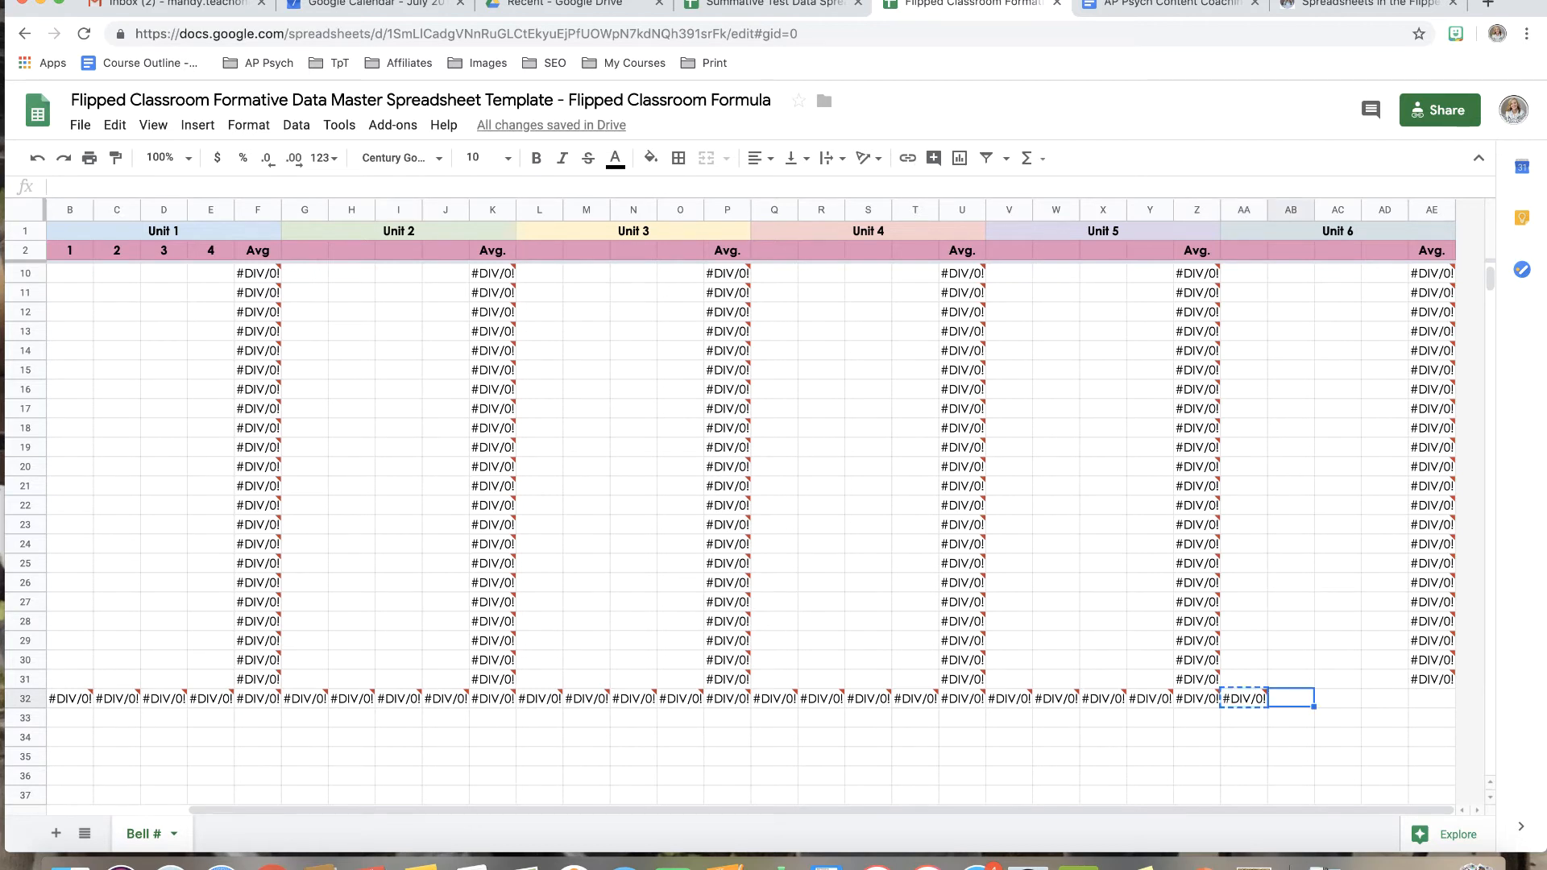
{"action": "key", "text": "ctrl+v"}
{"action": "key", "text": "Right"}
{"action": "key", "text": "ctrl+v"}
{"action": "key", "text": "Right"}
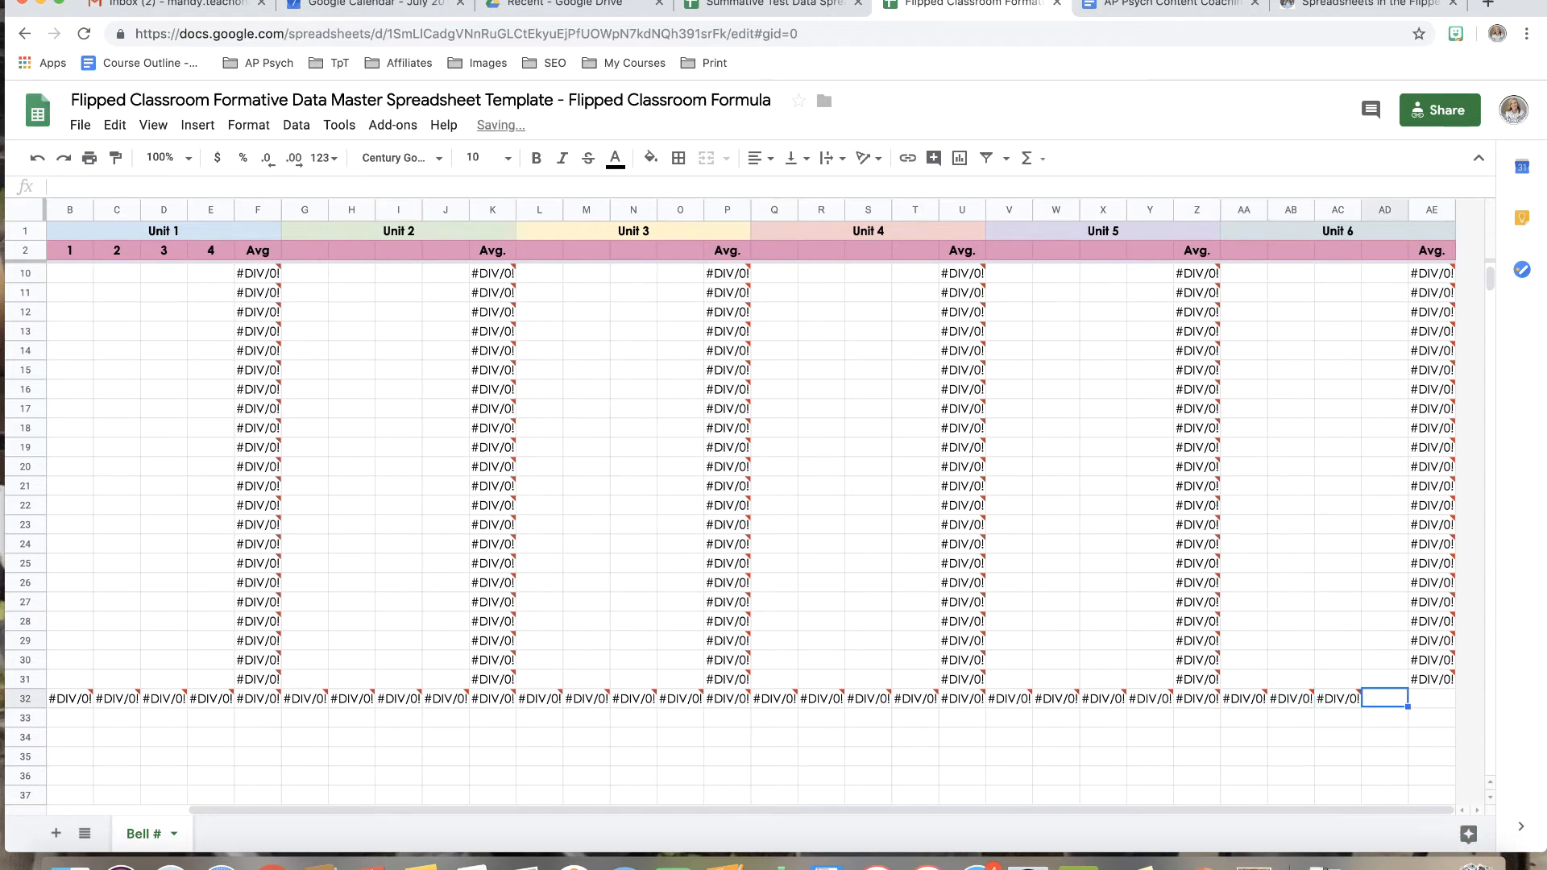
{"action": "key", "text": "ctrl+v"}
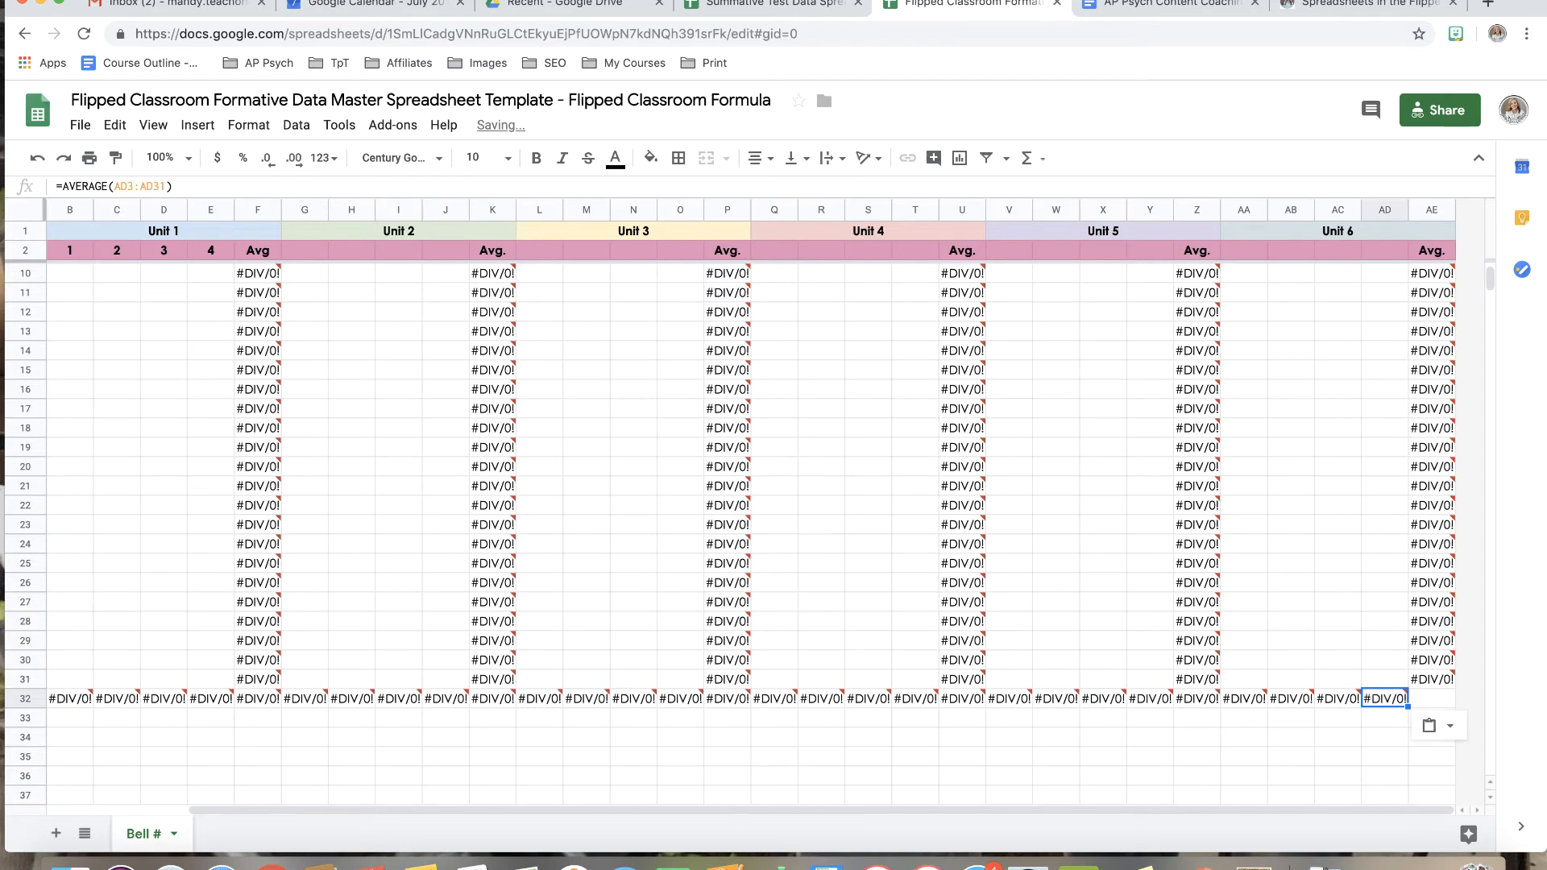
{"action": "key", "text": "Right"}
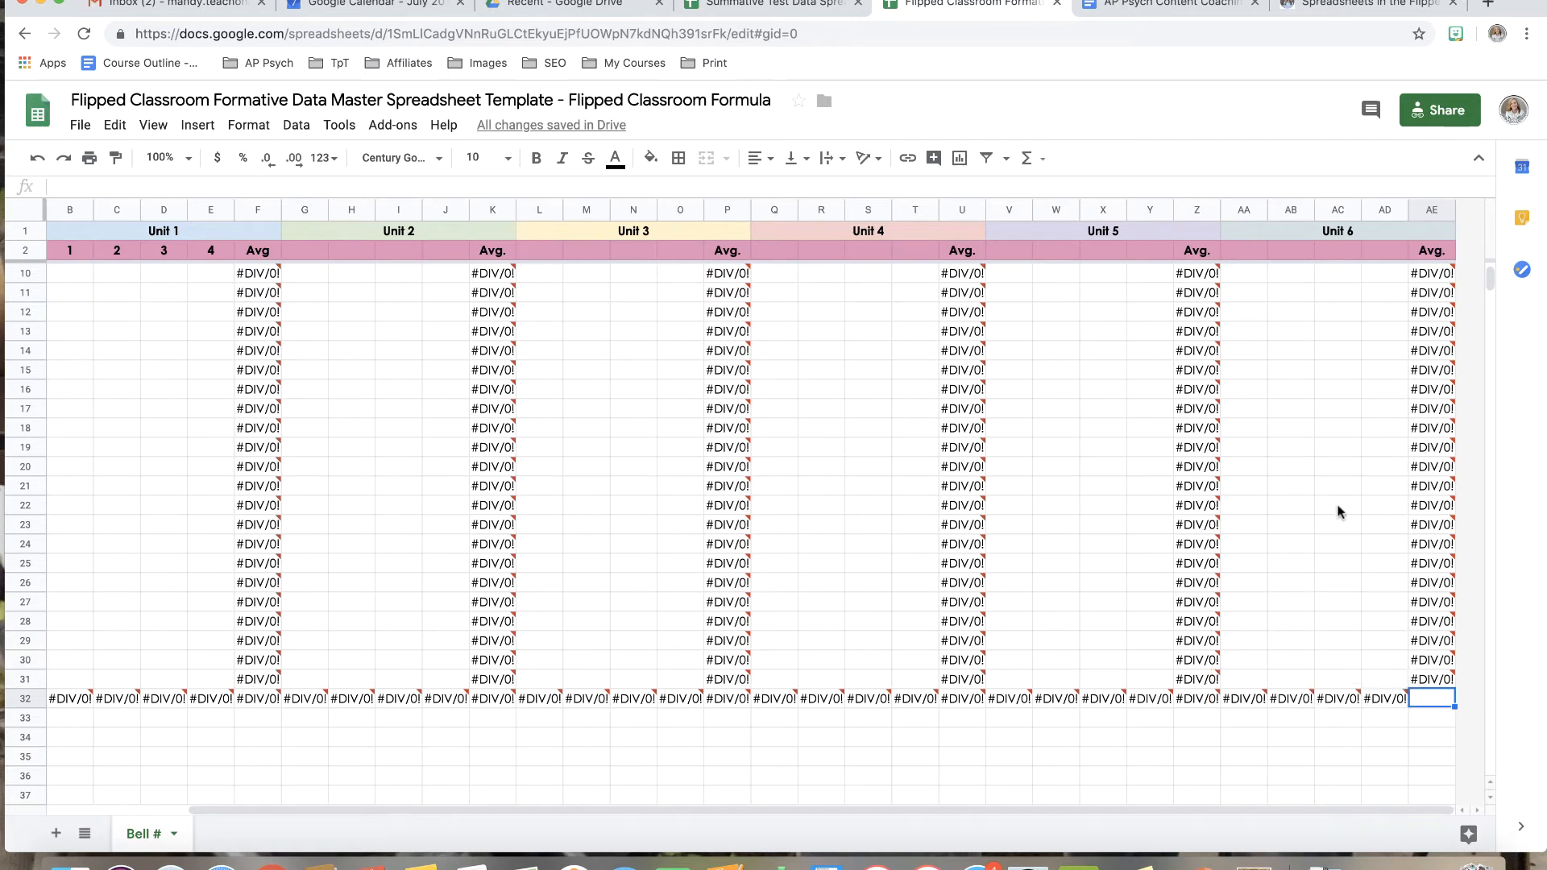
Switch to the Summative Test Data Spreadsheet
{"action": "scroll", "coordinate": [516, 527], "scroll_direction": "left", "scroll_amount": 5}
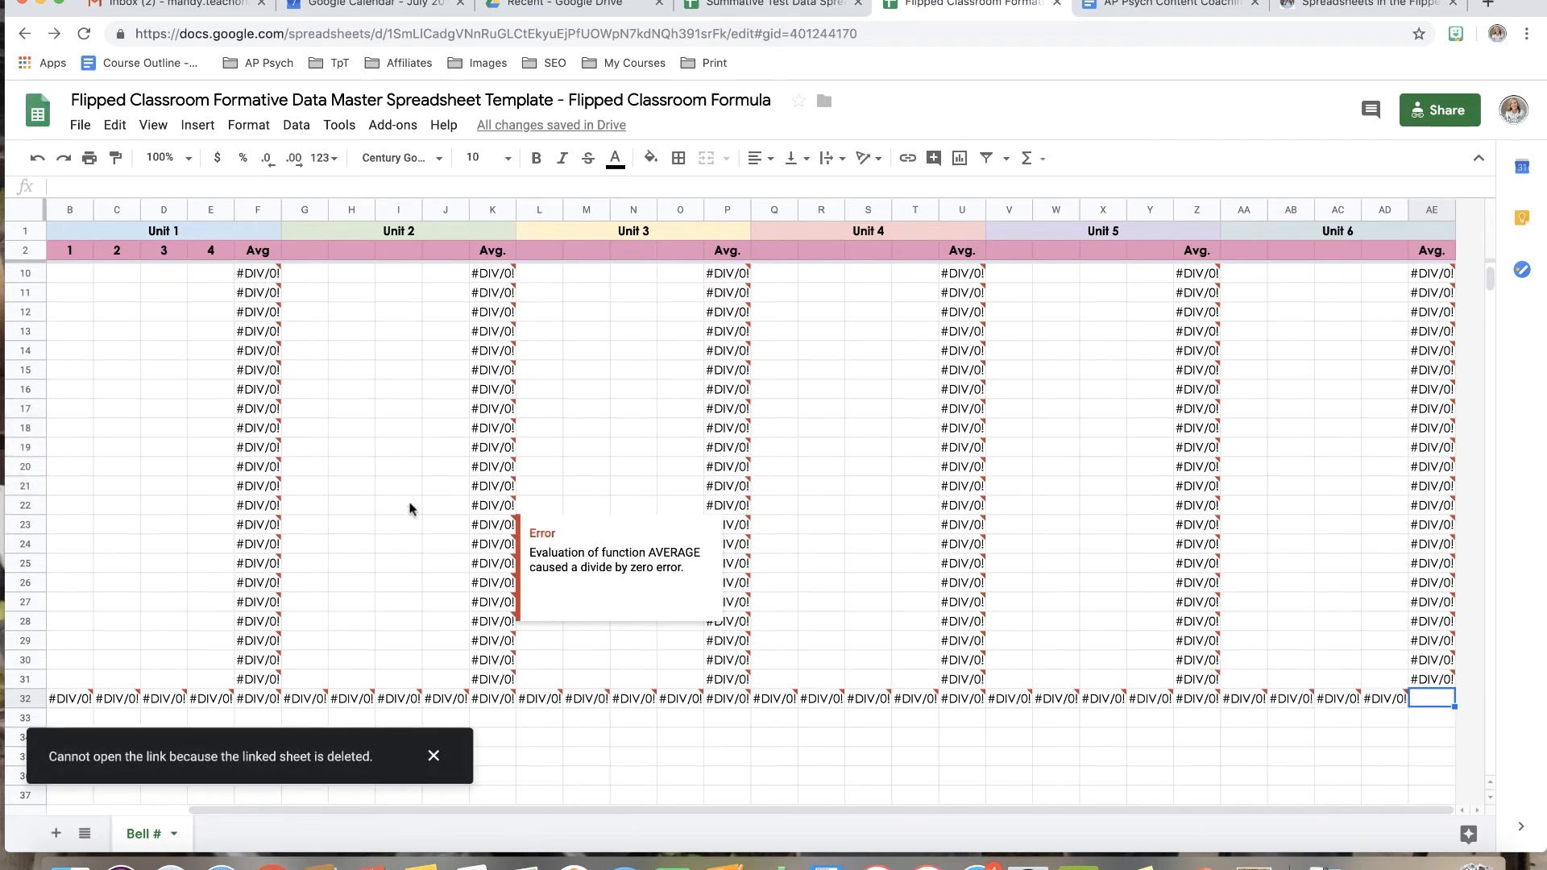
{"action": "scroll", "coordinate": [379, 491], "scroll_direction": "up", "scroll_amount": 3}
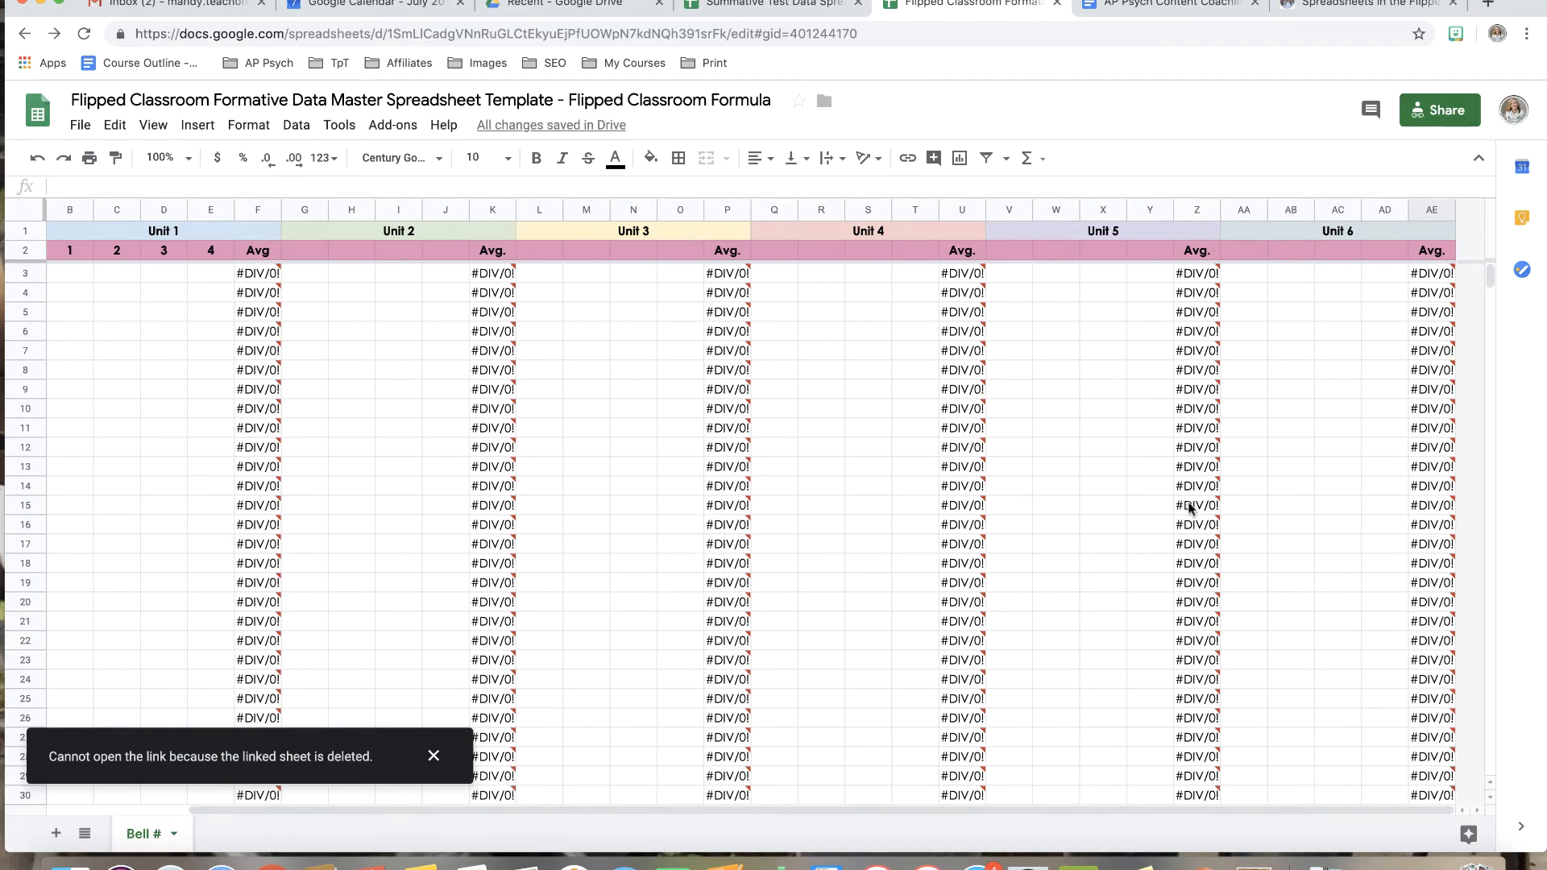
{"action": "left_click", "coordinate": [798, 5]}
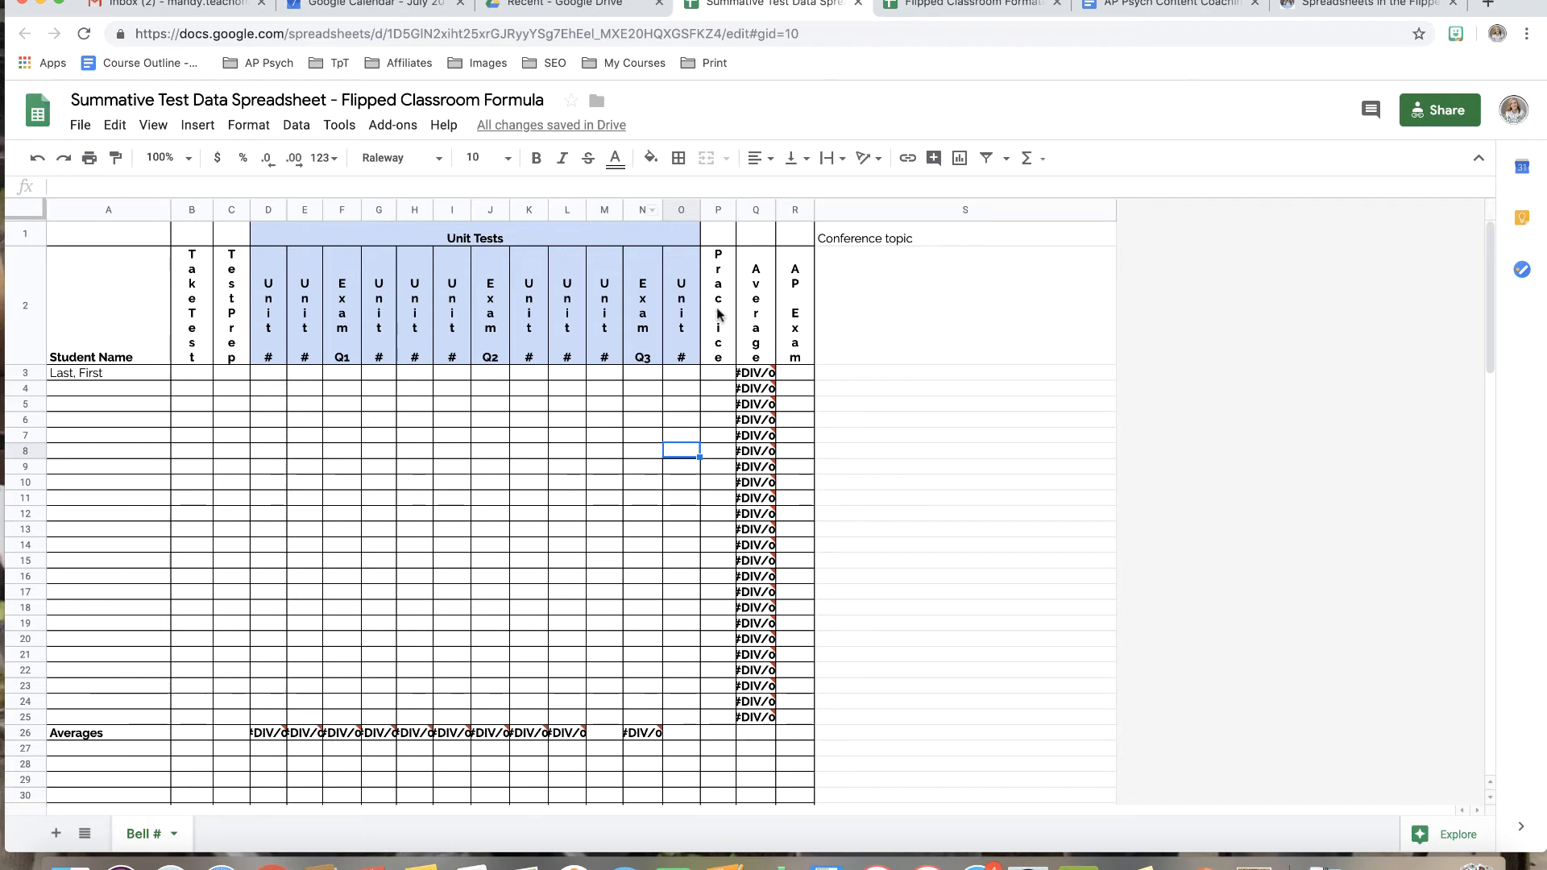
{"action": "left_click", "coordinate": [544, 435]}
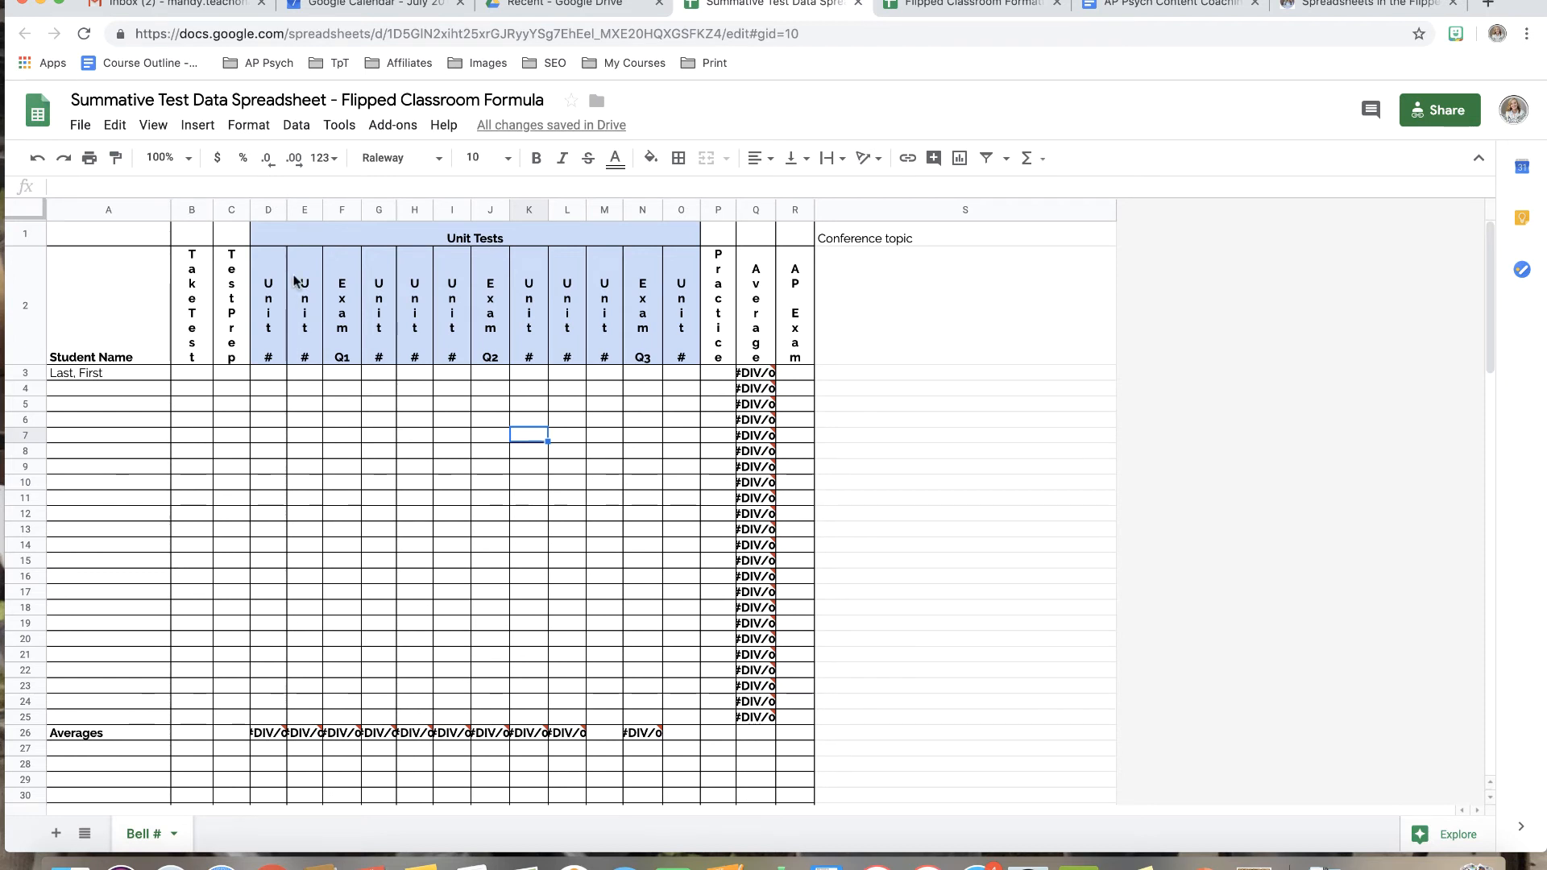
Insert one blank column to the right of column E, before the Exam Q1 column
{"action": "left_click", "coordinate": [306, 211]}
{"action": "left_click", "coordinate": [312, 345]}
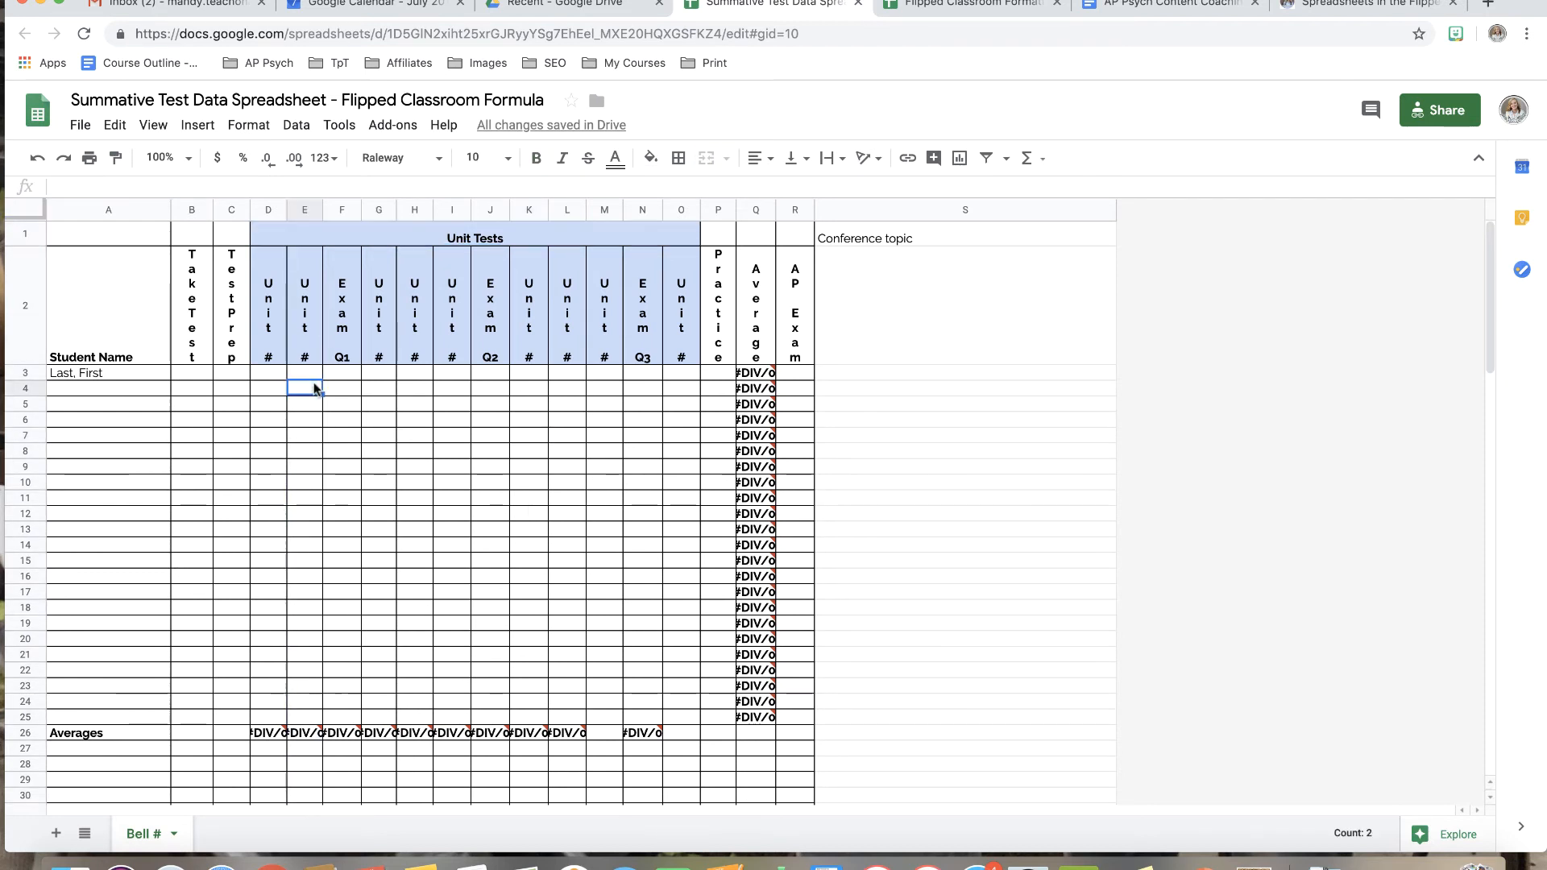
{"action": "left_click", "coordinate": [309, 211]}
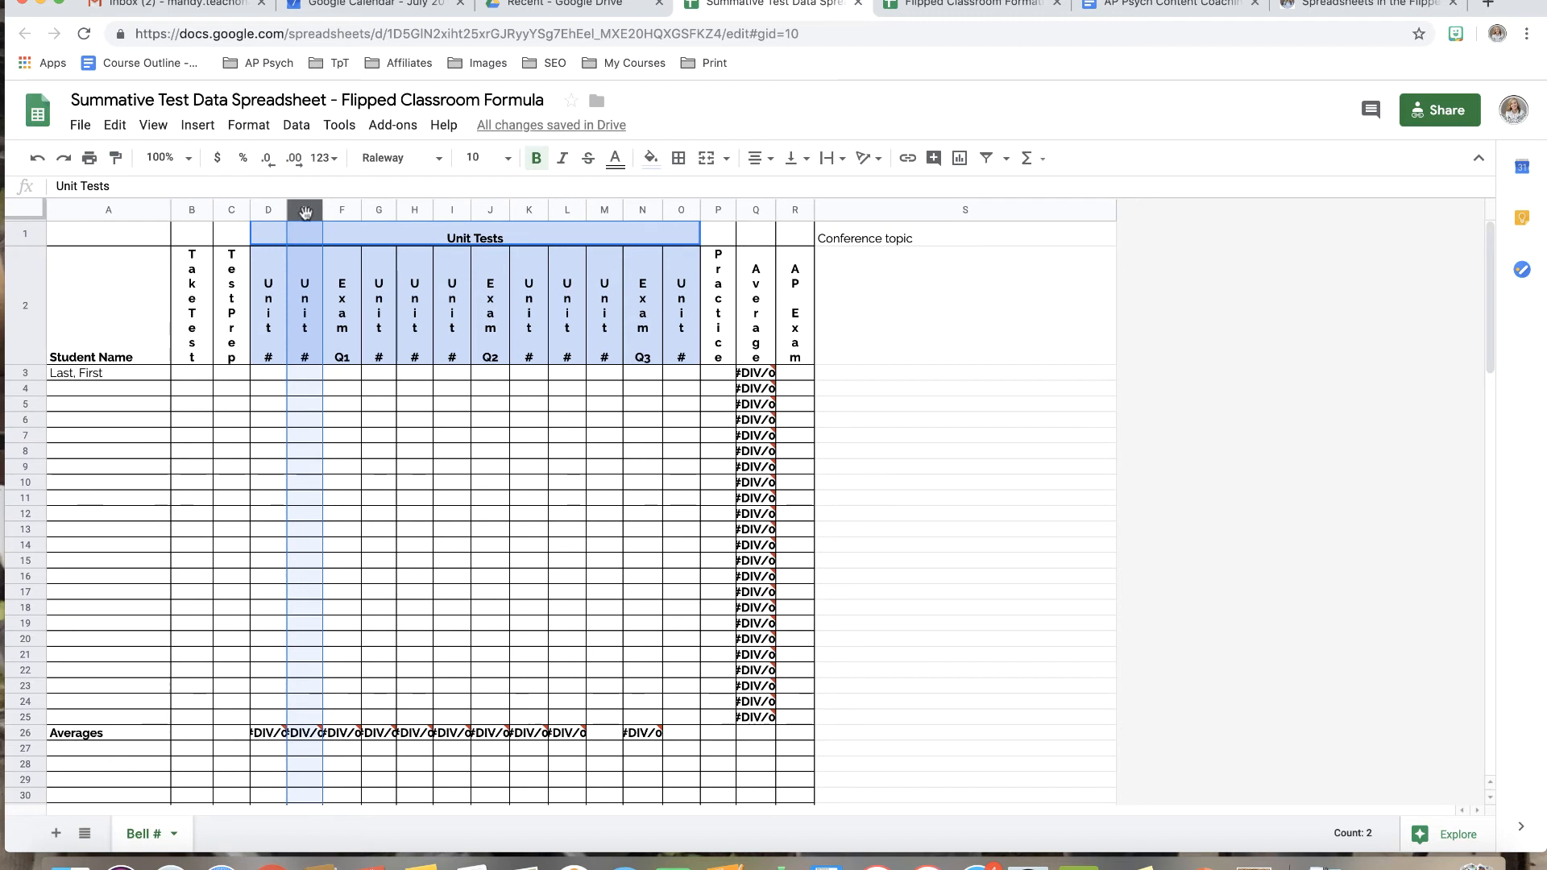
{"action": "right_click", "coordinate": [302, 211]}
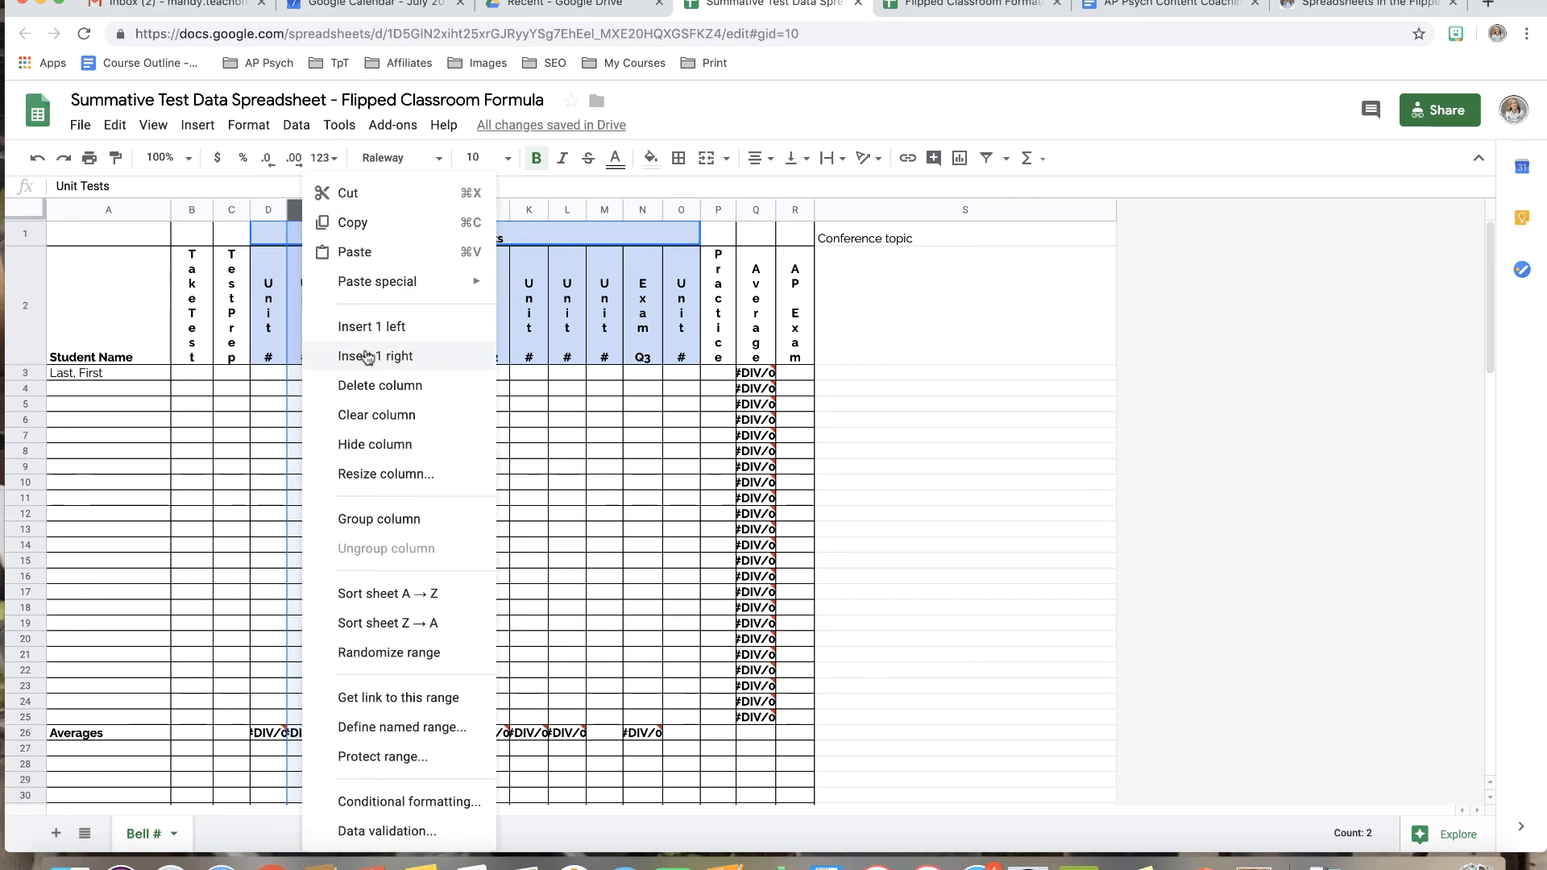
{"action": "left_click", "coordinate": [365, 355]}
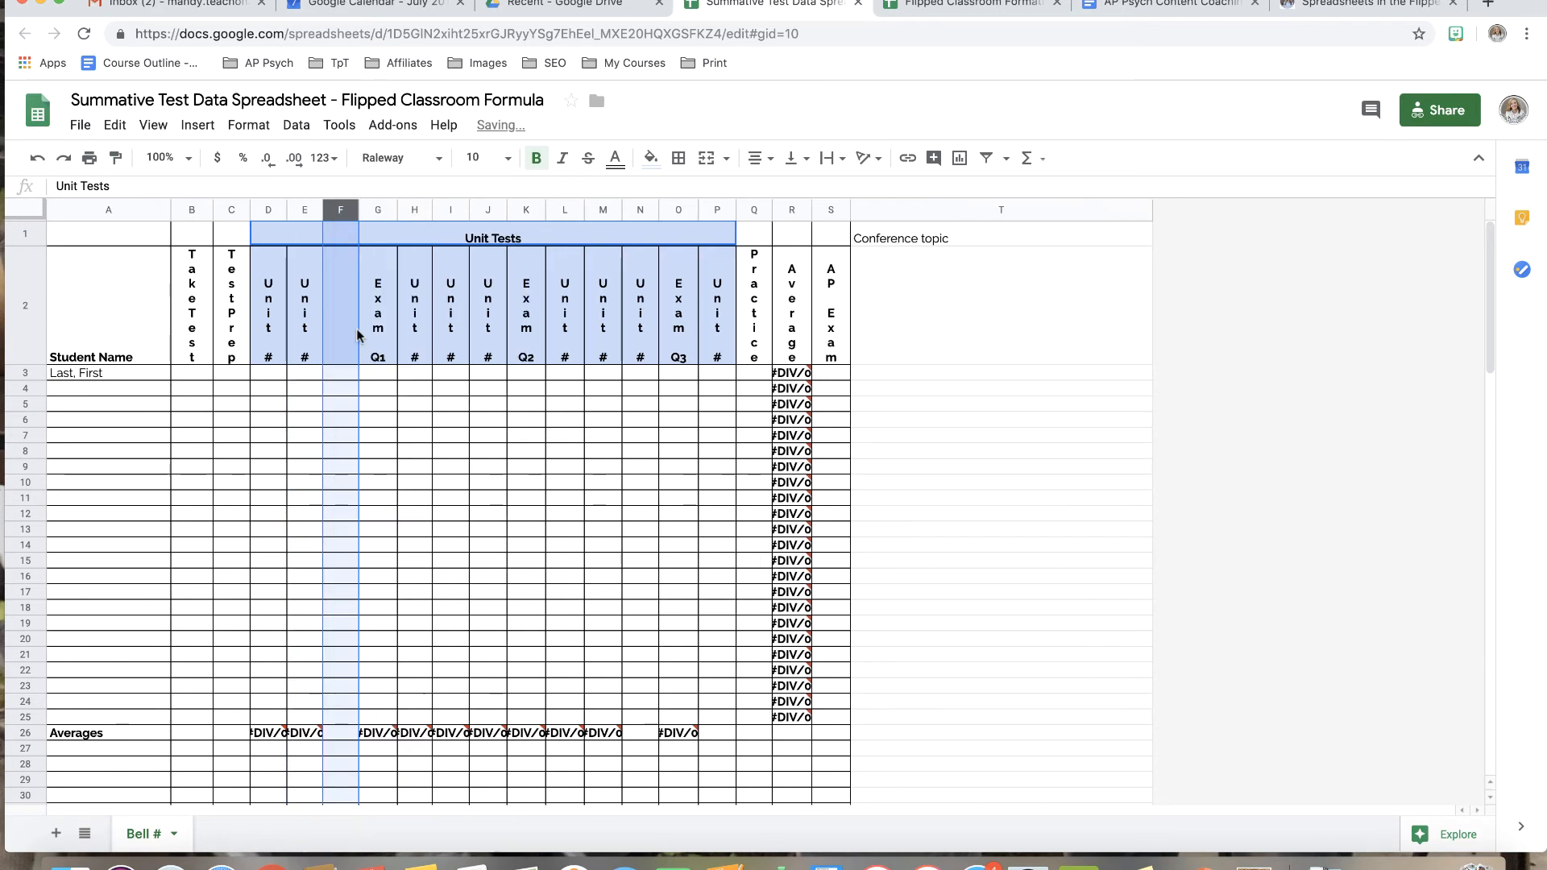
{"action": "left_click", "coordinate": [347, 322]}
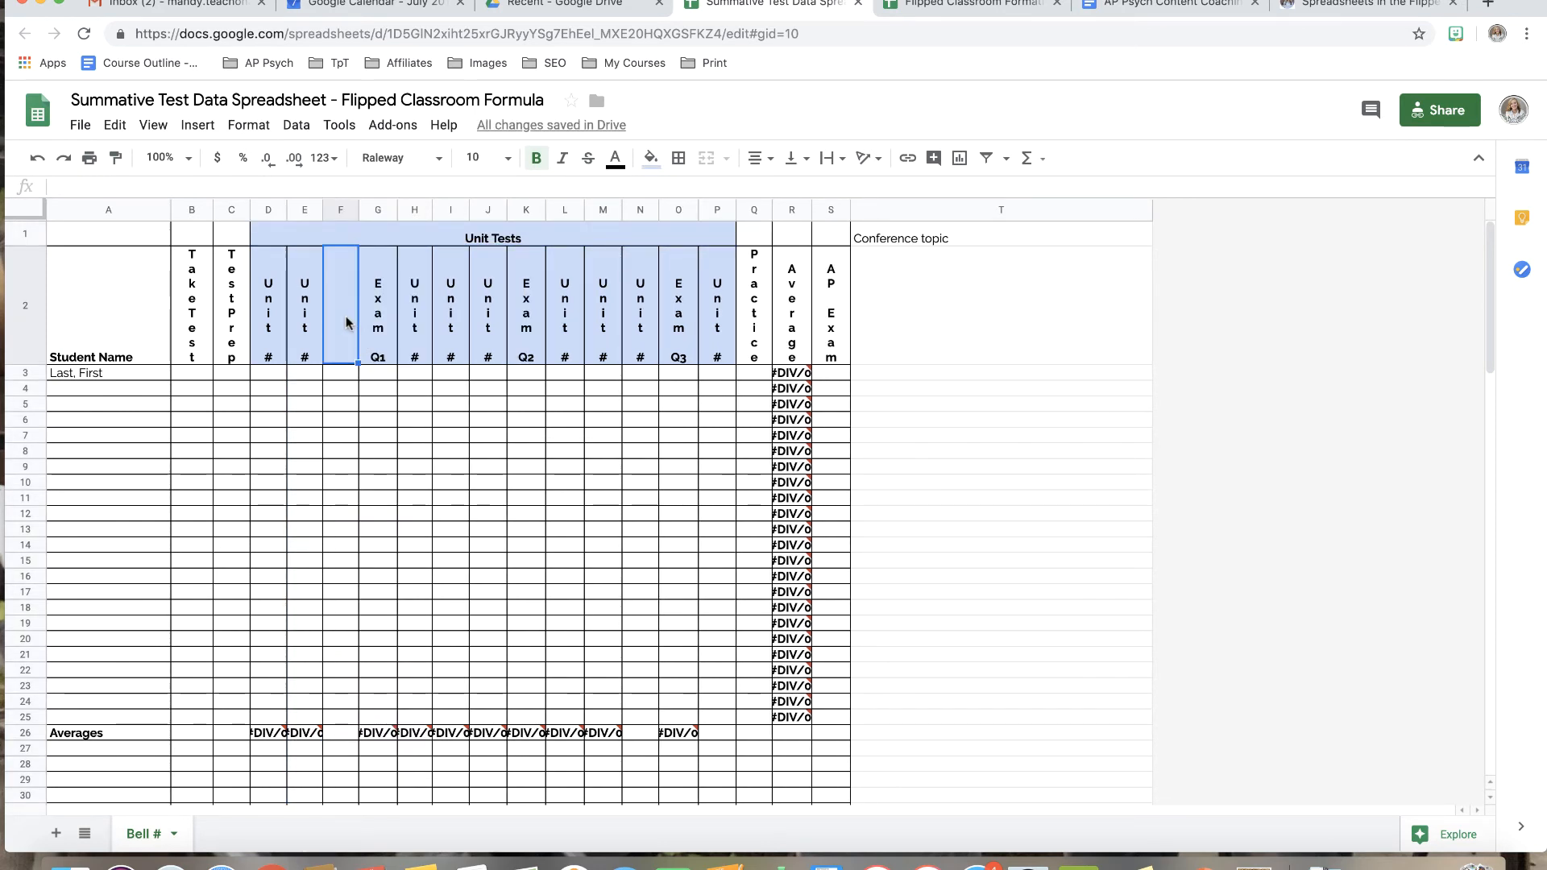
{"action": "type", "text": "U"}
{"action": "key", "text": "BackSpace"}
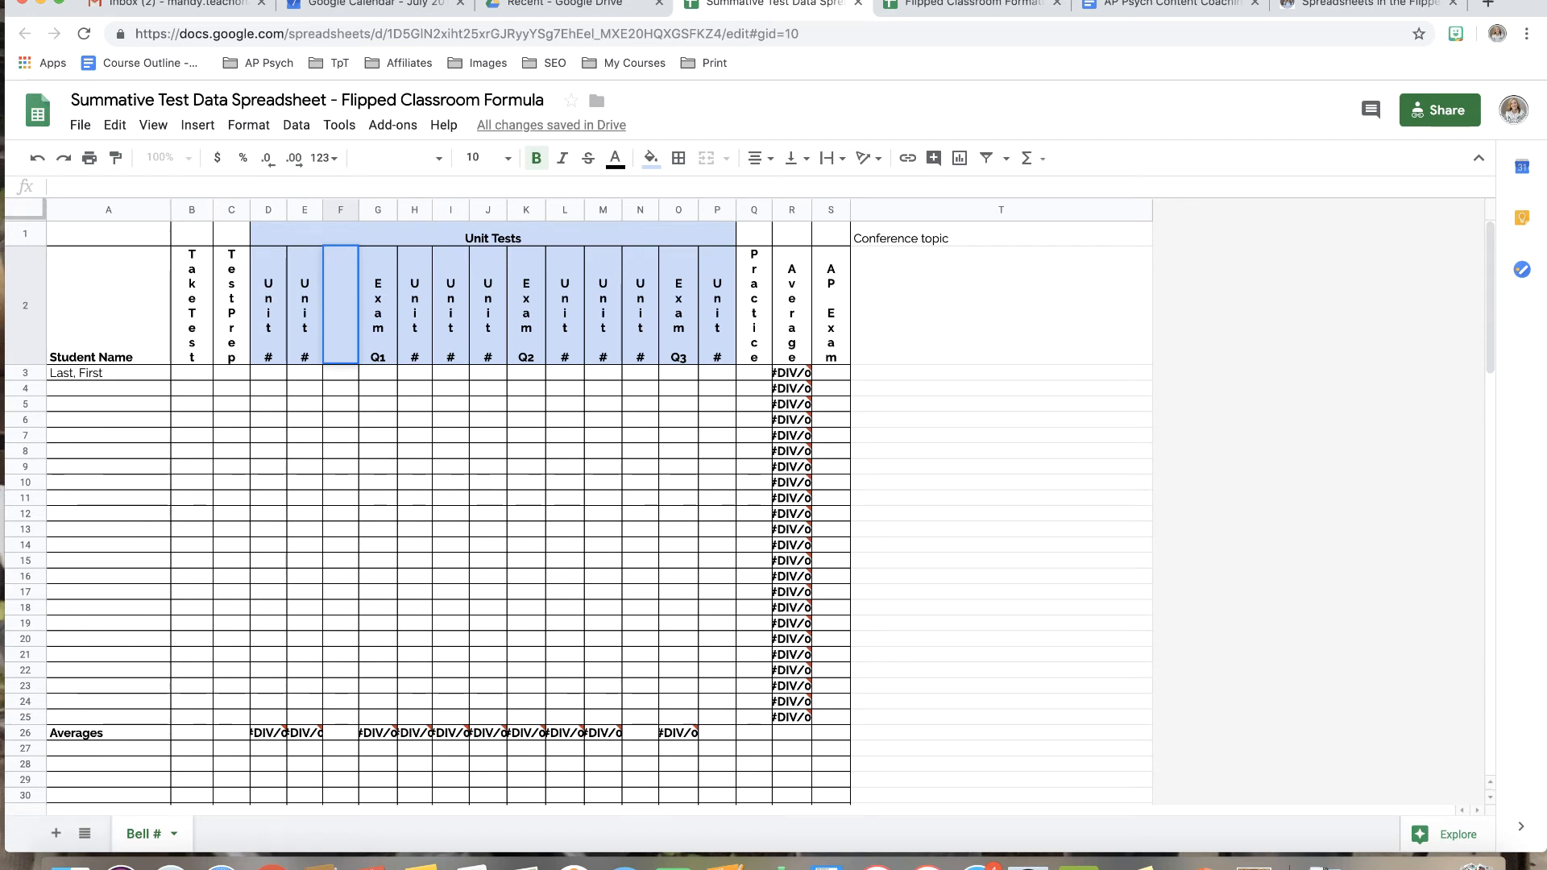
{"action": "left_click", "coordinate": [348, 477]}
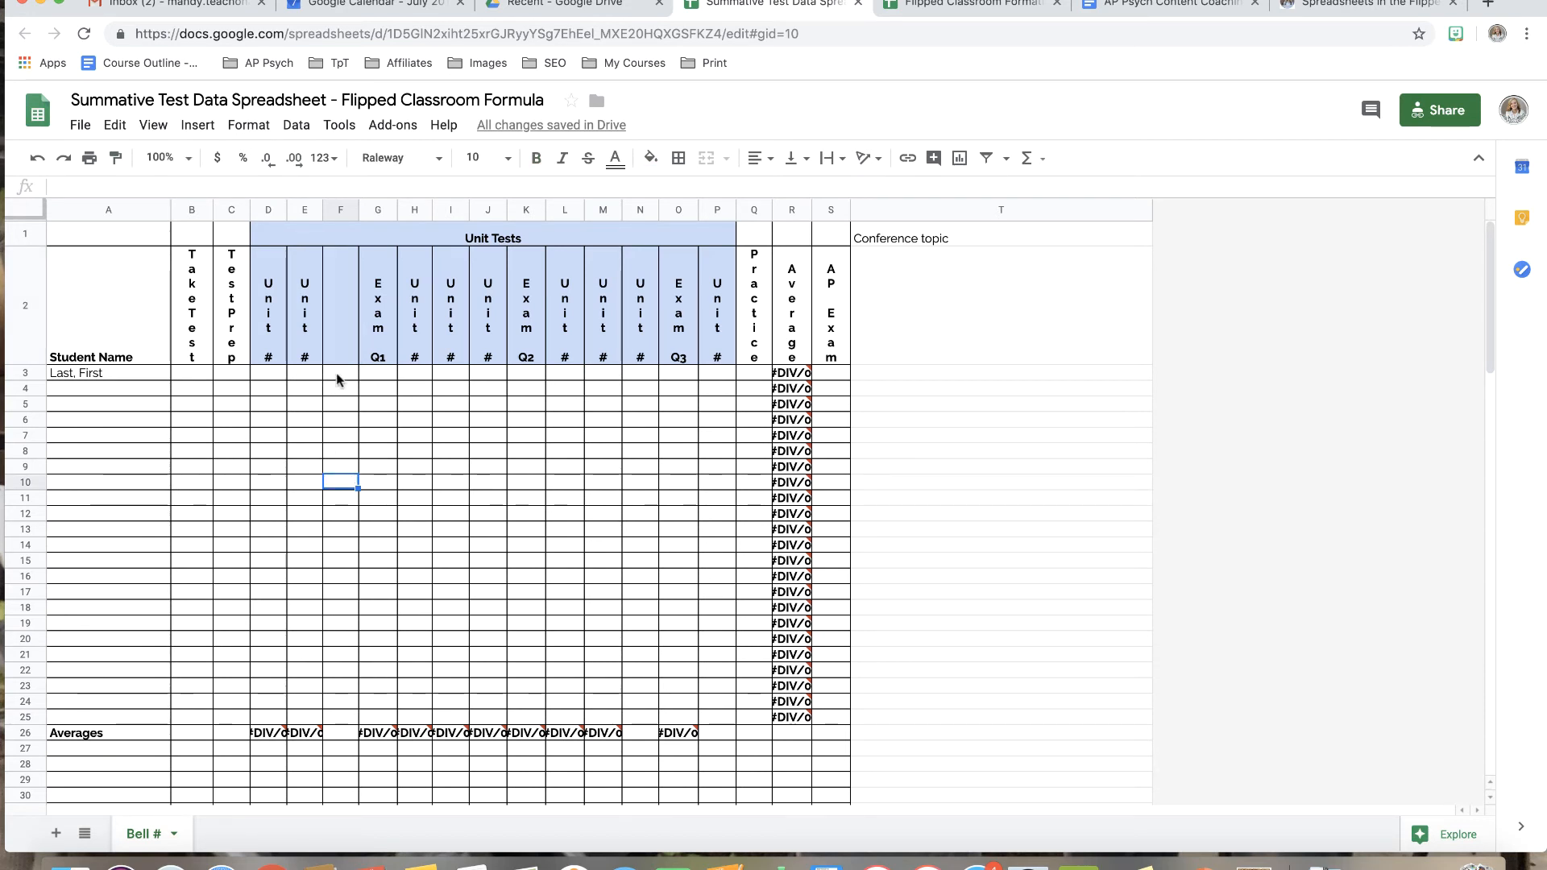
Insert an AVERAGE function over F3:F25 in cell F26 of the Averages row
{"action": "left_click_drag", "start_coordinate": [338, 378], "coordinate": [342, 715]}
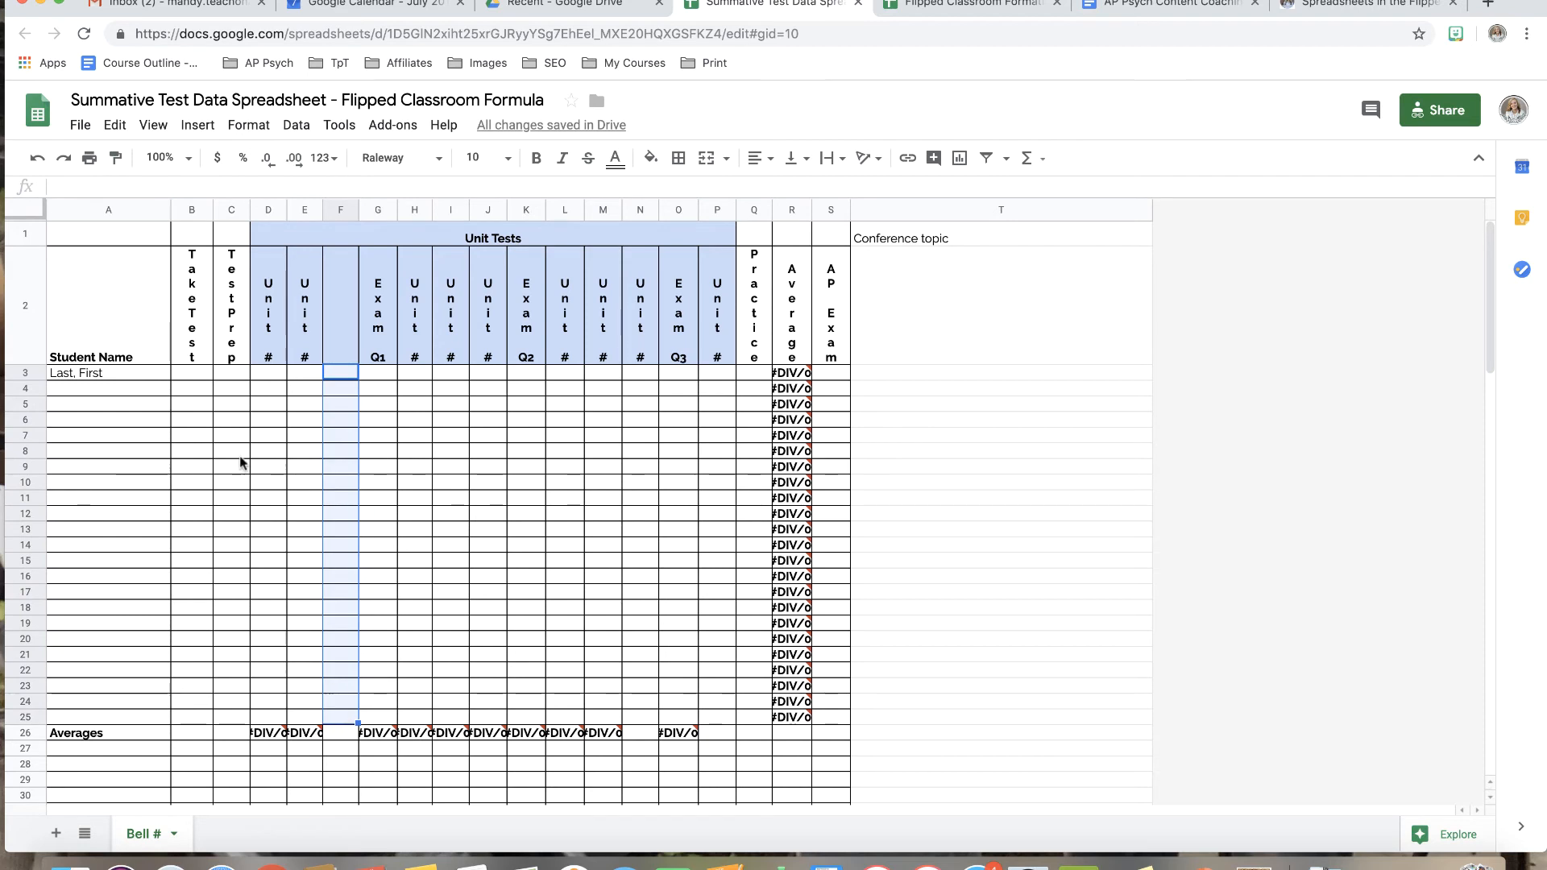
{"action": "left_click", "coordinate": [198, 125]}
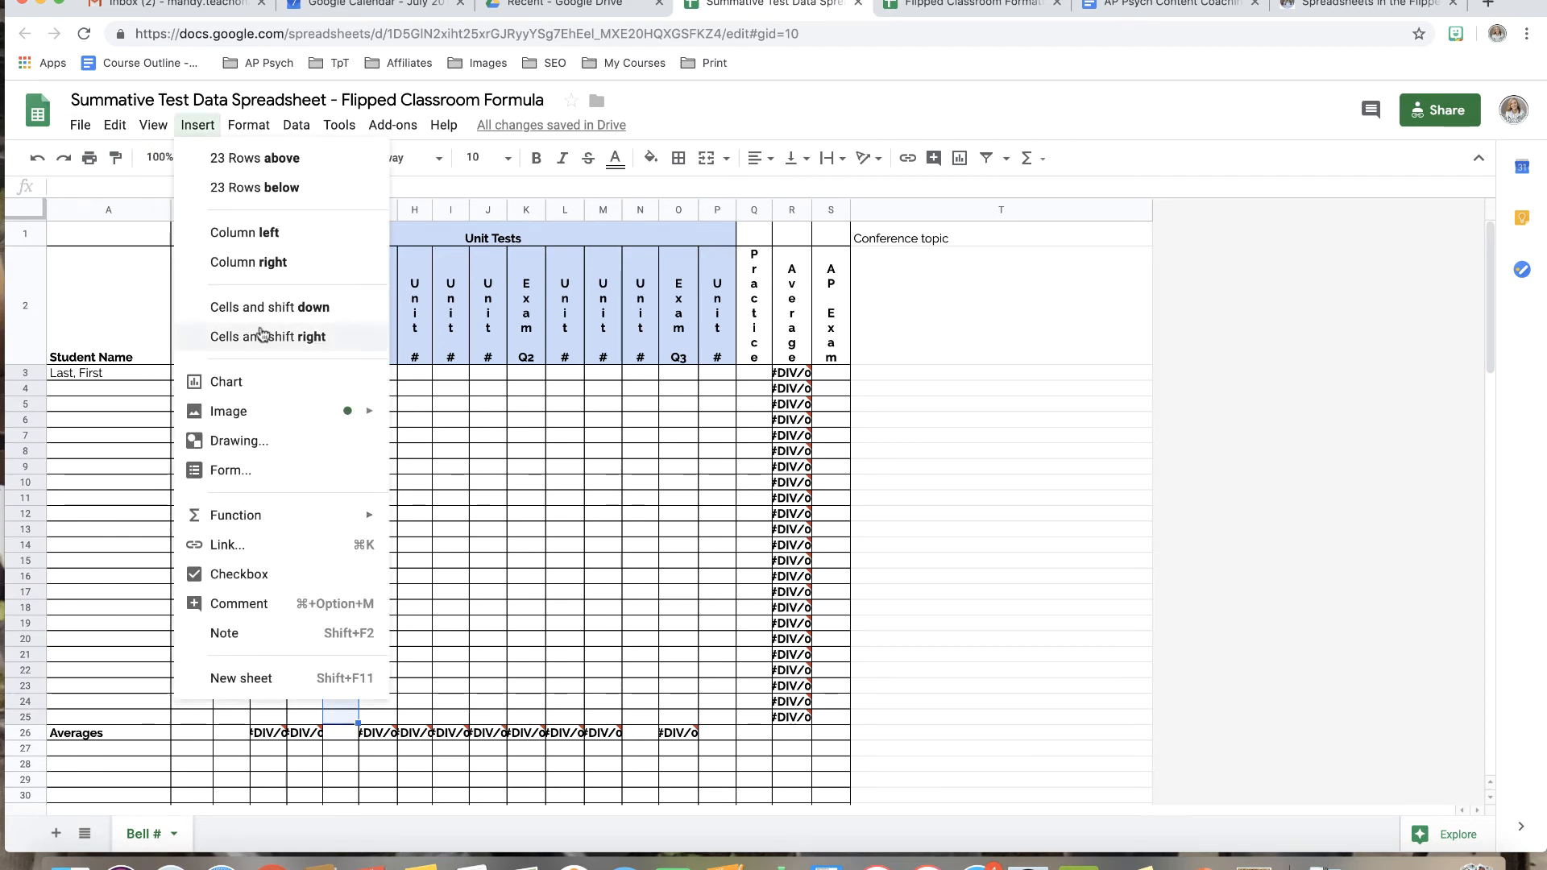
{"action": "mouse_move", "coordinate": [304, 524]}
{"action": "left_click", "coordinate": [512, 188]}
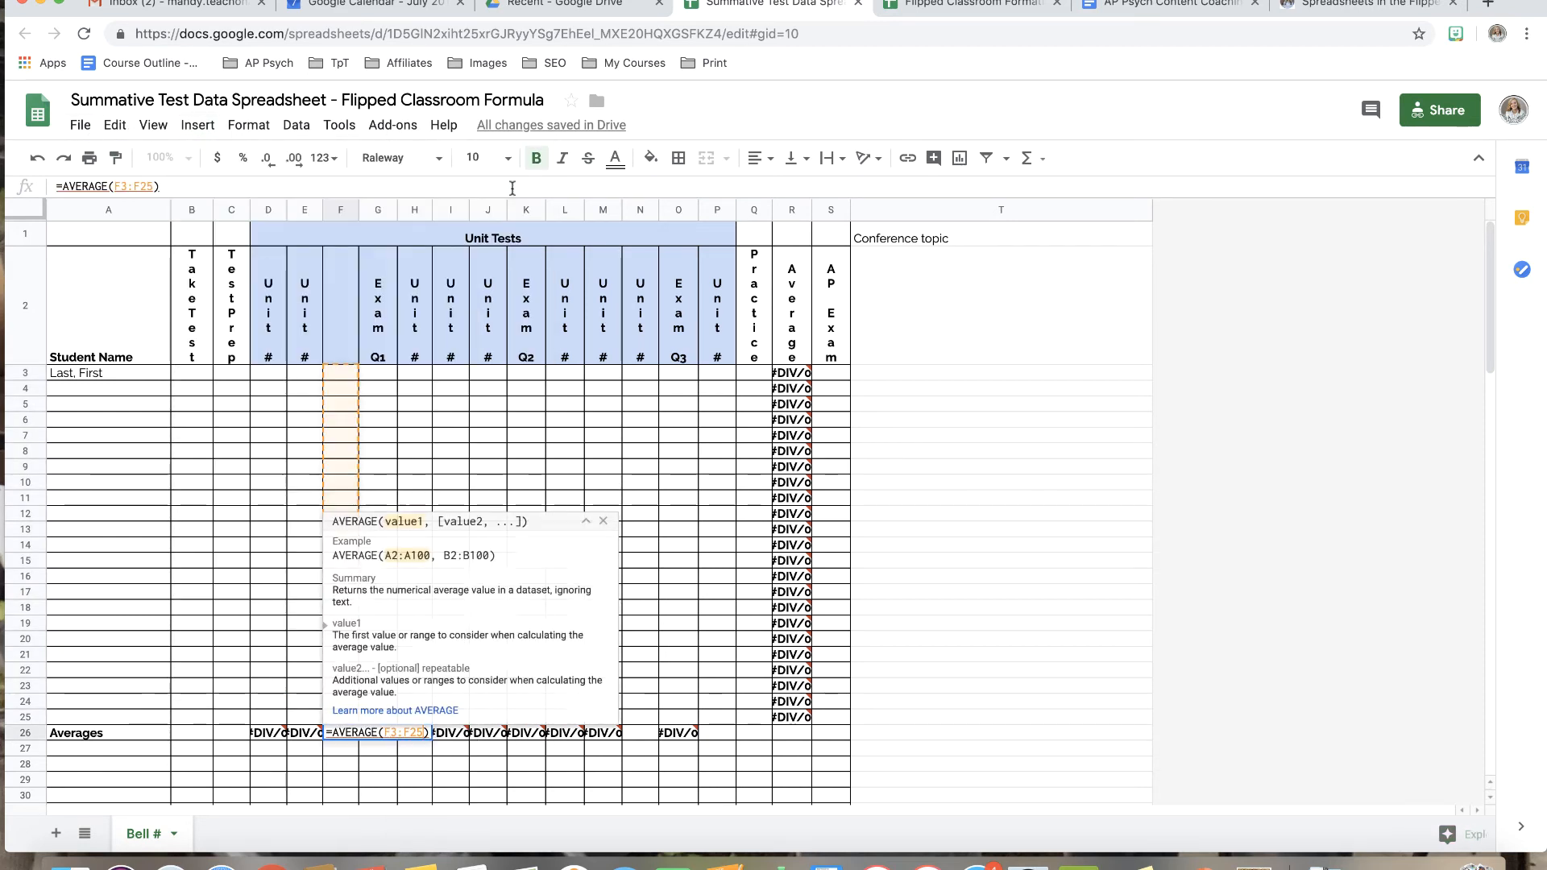
{"action": "key", "text": "Return"}
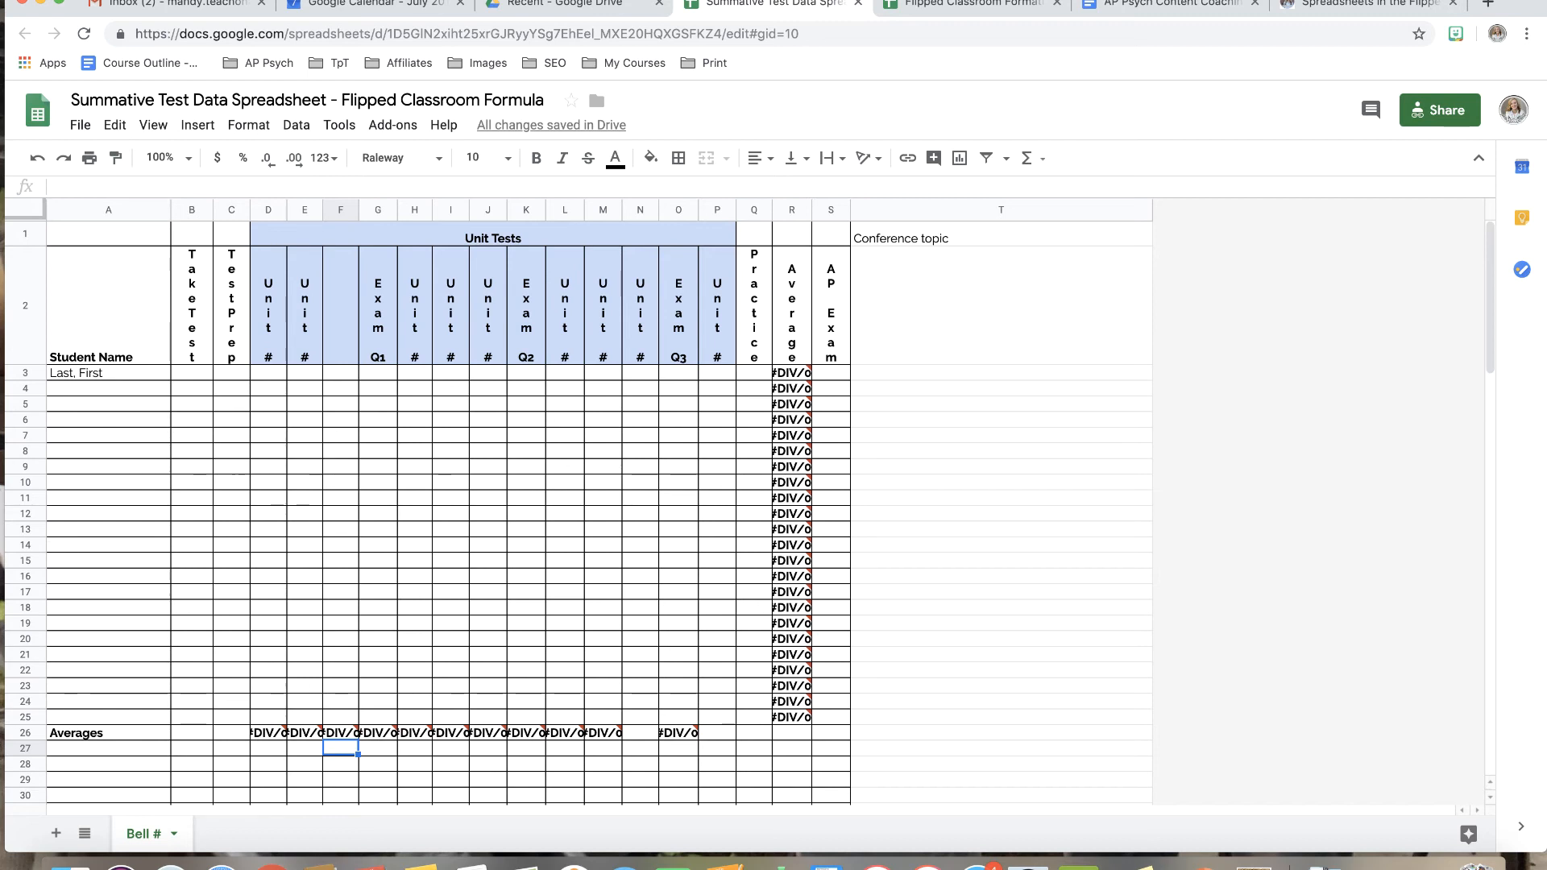
Switch to the Flipped Classroom Formative Data Master Spreadsheet Template and bring its first columns into view
{"action": "left_click", "coordinate": [963, 5]}
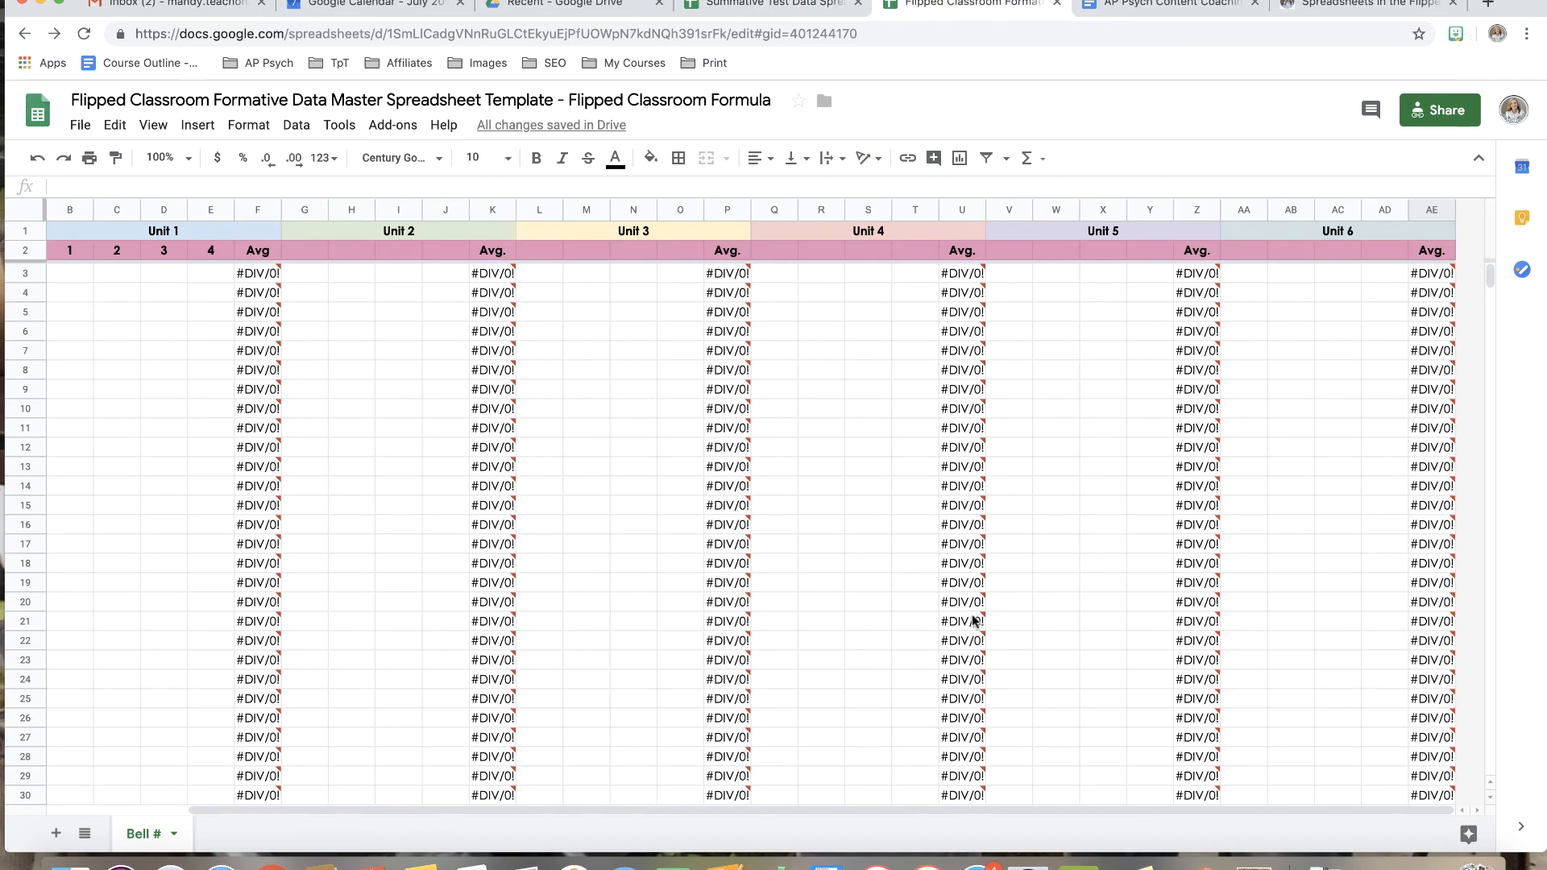
{"action": "mouse_move", "coordinate": [973, 620]}
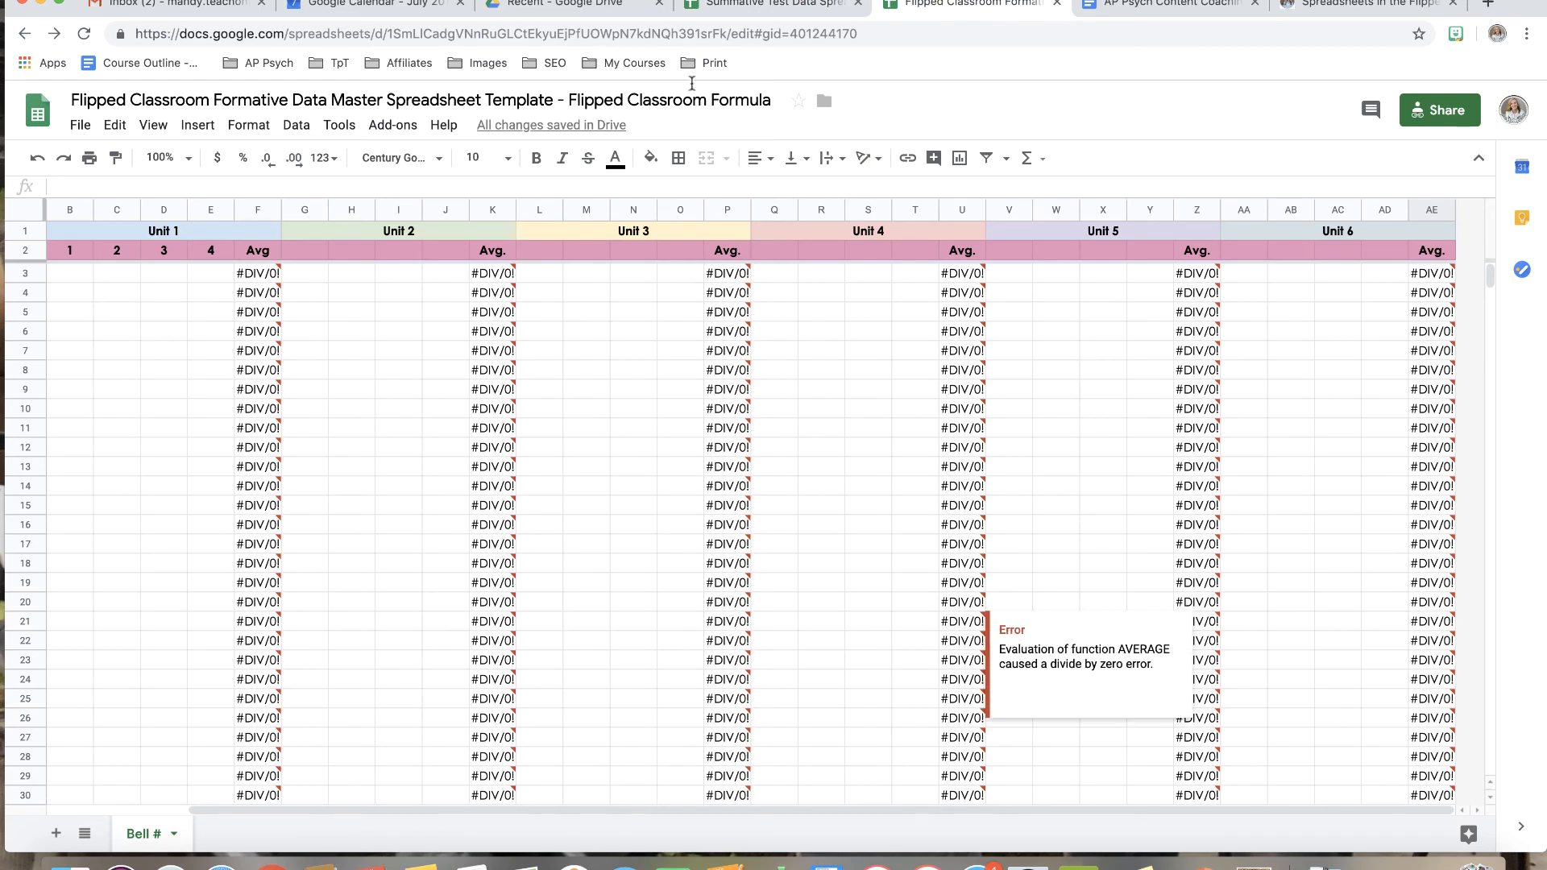
{"action": "scroll", "coordinate": [526, 442], "scroll_direction": "left", "scroll_amount": 3}
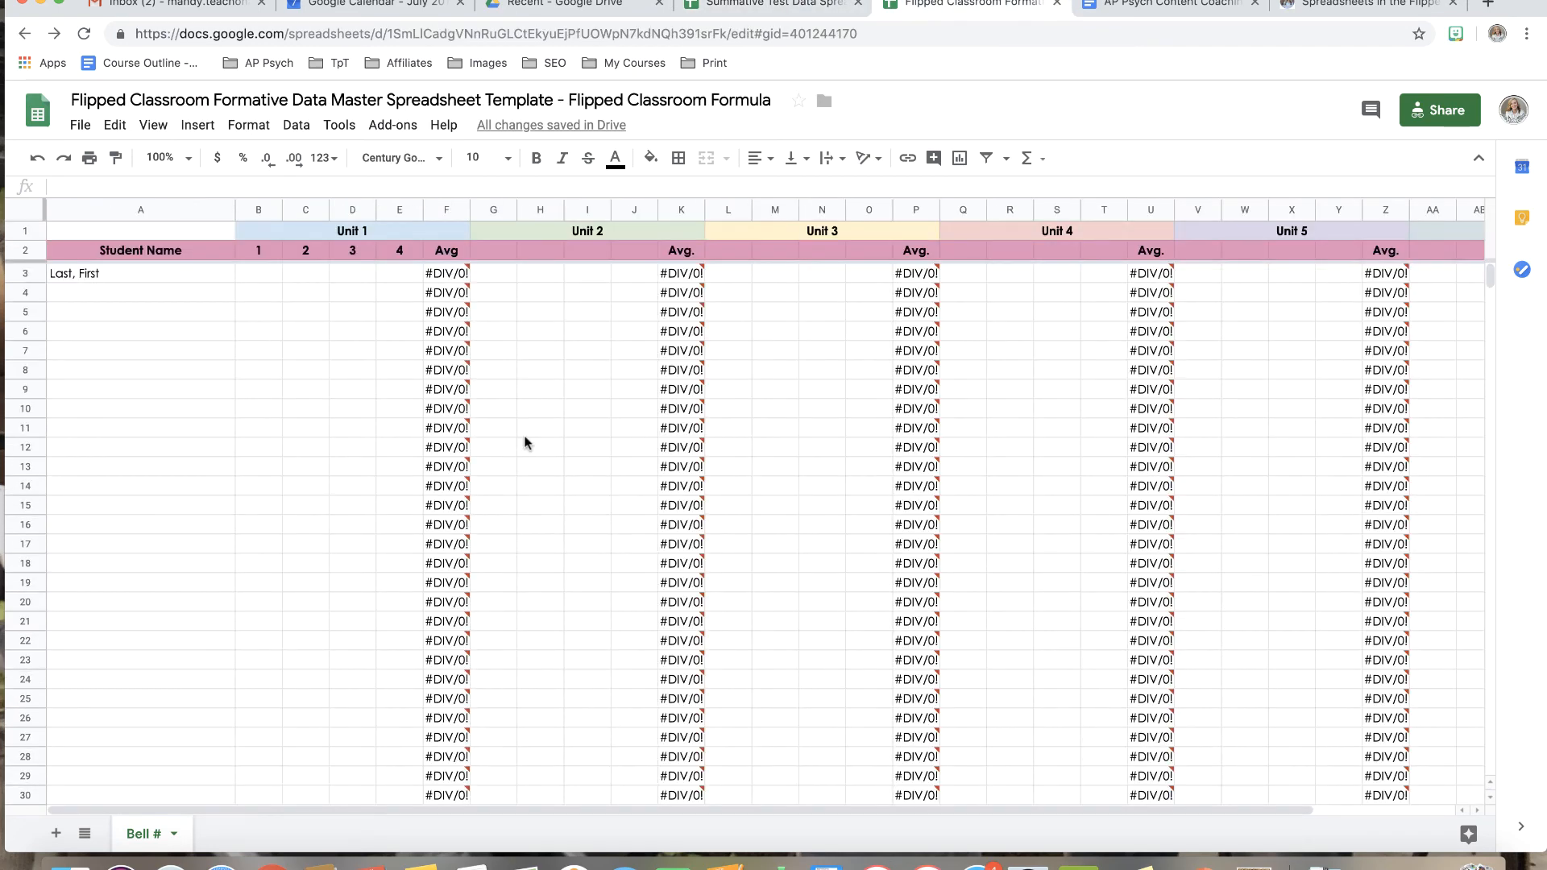
Insert one column to the right of column I within the Unit 2 section
{"action": "left_click", "coordinate": [552, 211]}
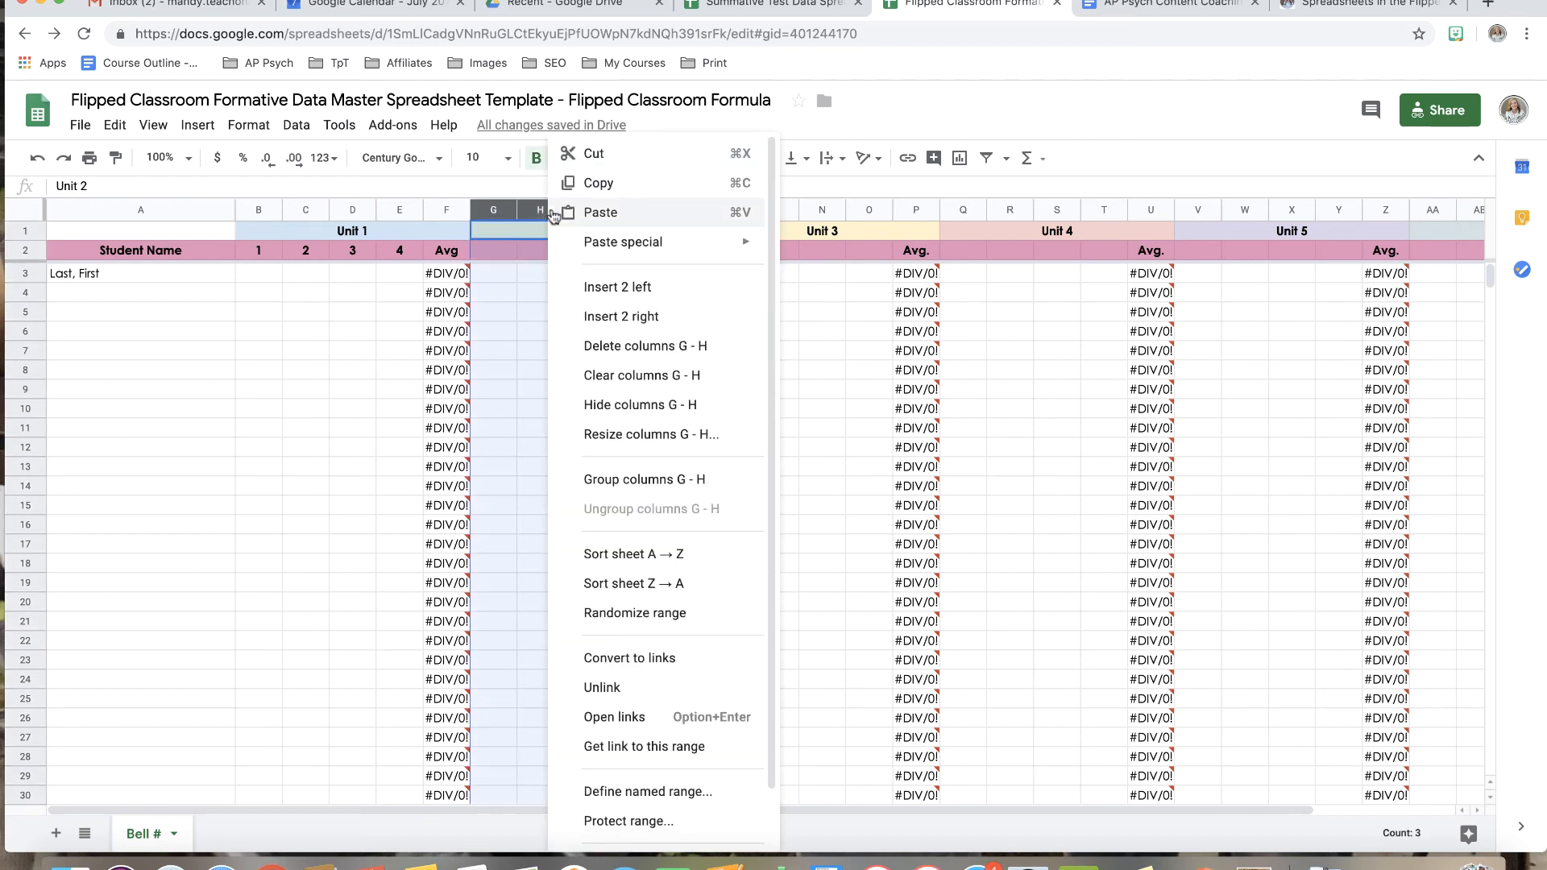
{"action": "left_click", "coordinate": [600, 211]}
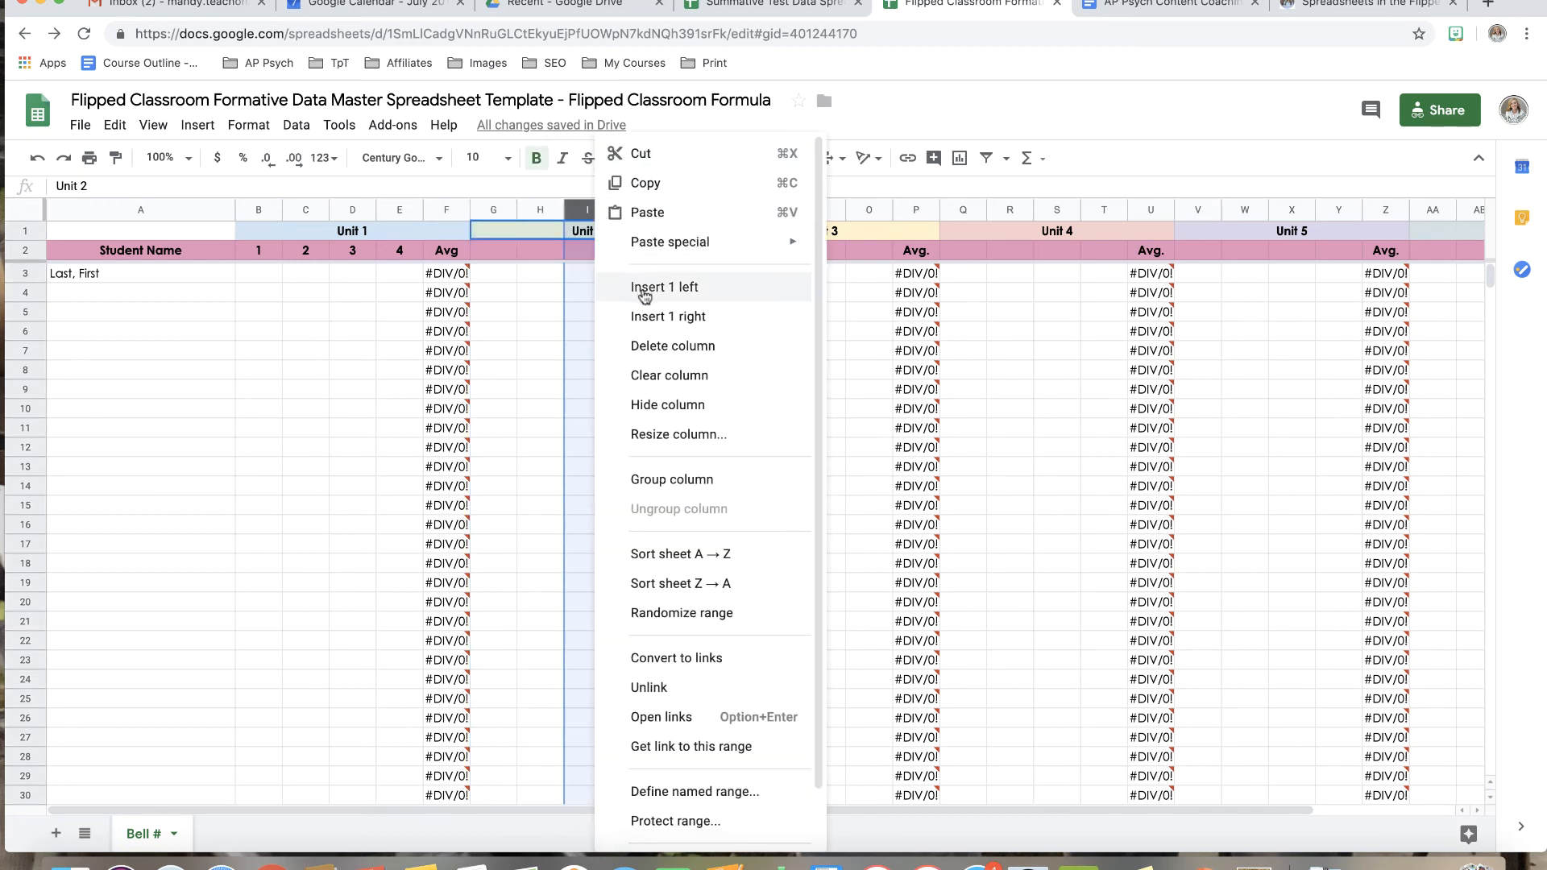
{"action": "left_click", "coordinate": [651, 317]}
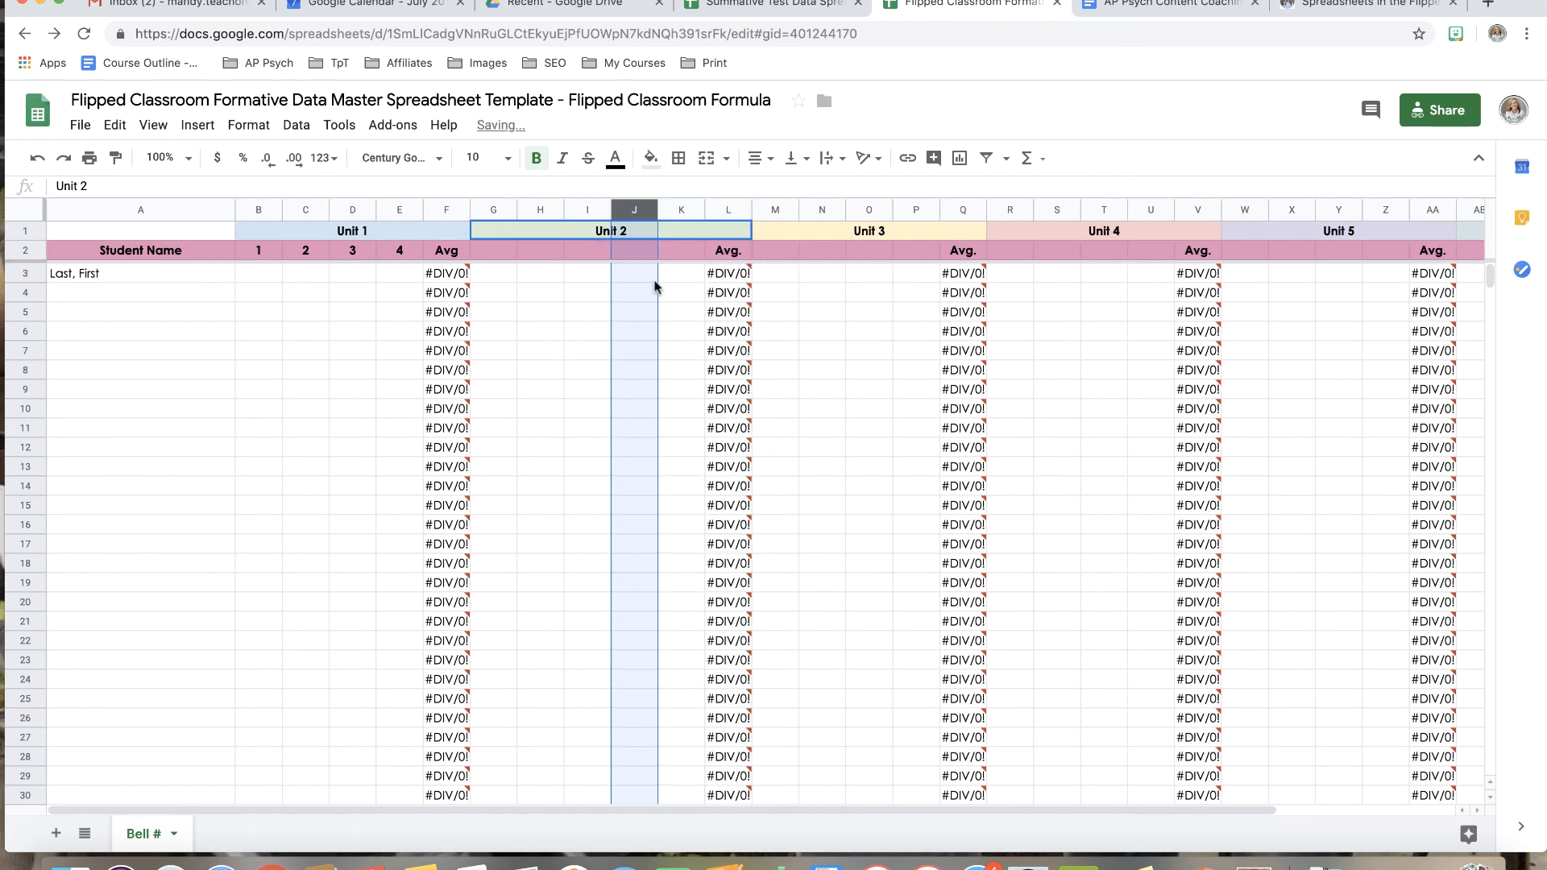
{"action": "left_click", "coordinate": [675, 315]}
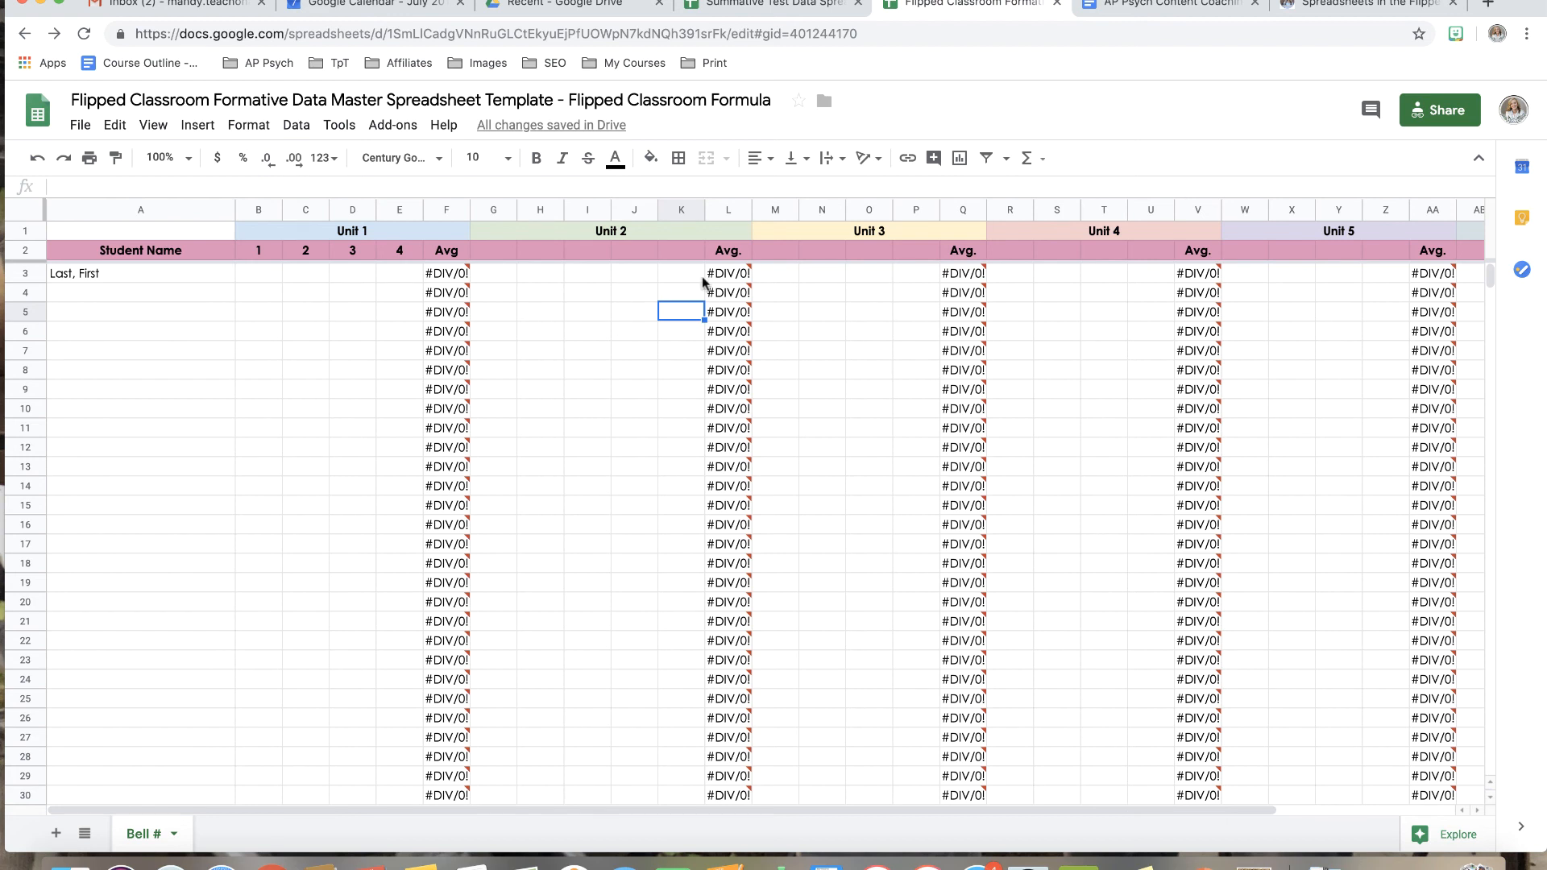
Insert an AVERAGE function over J3:J31 in cell J32 of the Averages row
{"action": "mouse_move", "coordinate": [738, 279]}
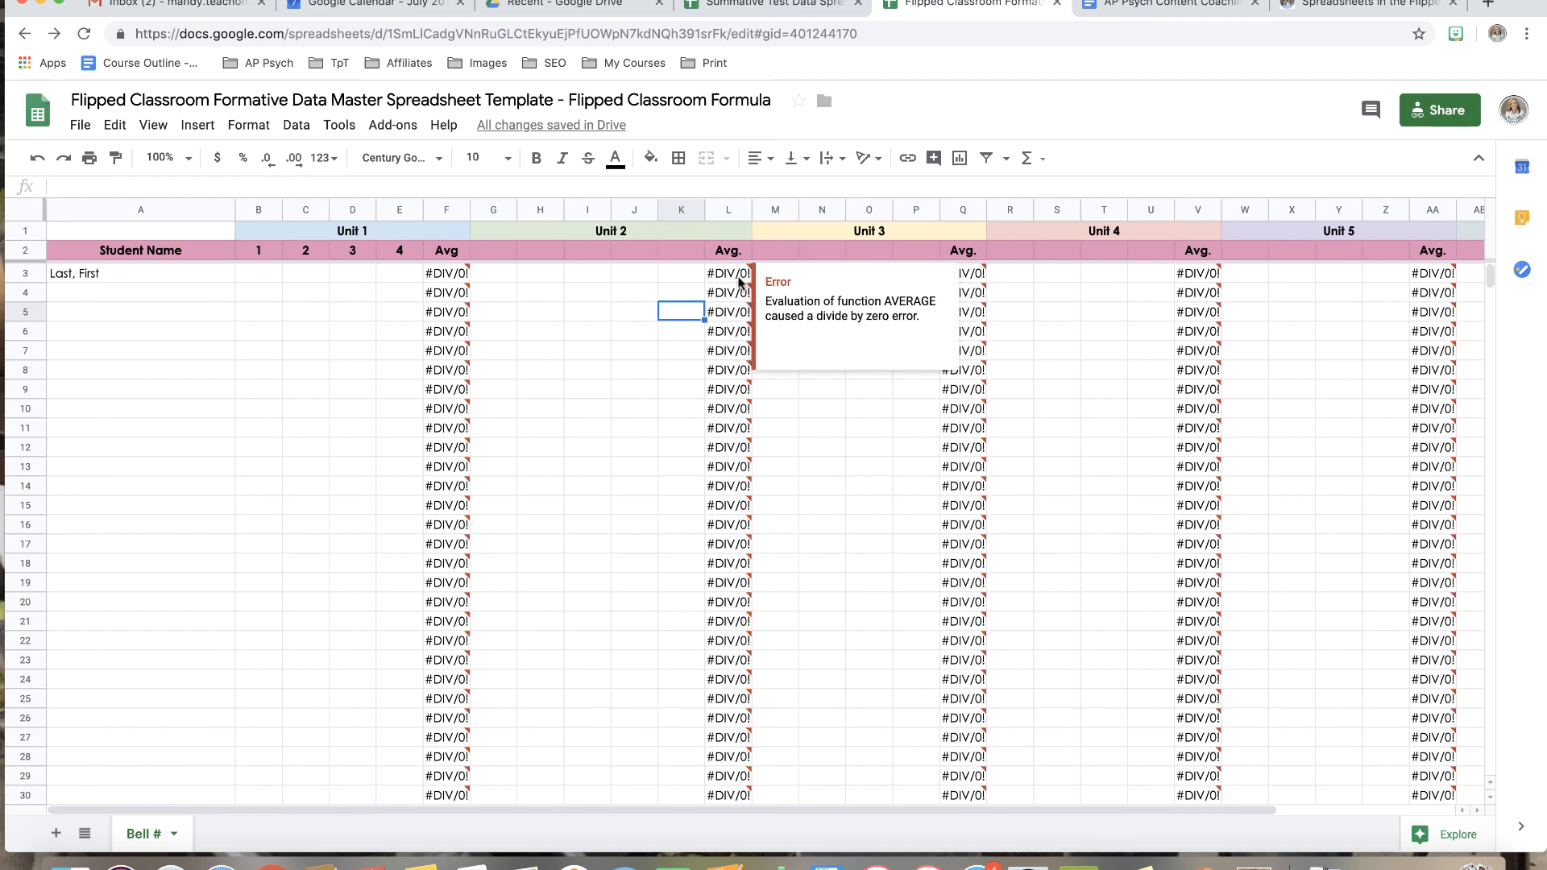
{"action": "scroll", "coordinate": [604, 446], "scroll_direction": "down", "scroll_amount": 5}
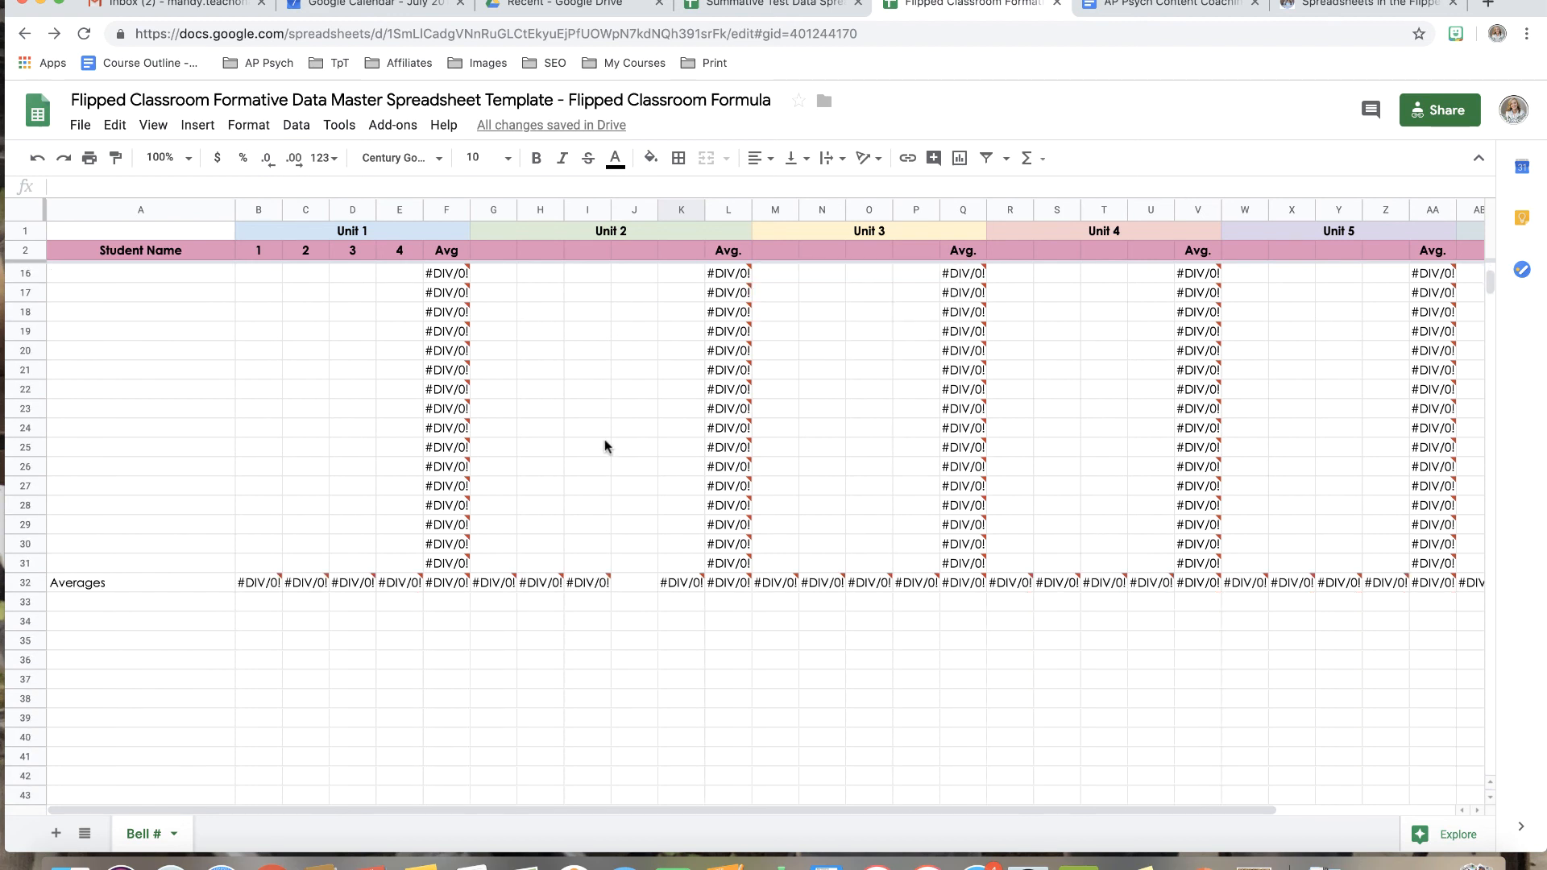
{"action": "scroll", "coordinate": [605, 441], "scroll_direction": "up", "scroll_amount": 5}
{"action": "left_click_drag", "start_coordinate": [638, 270], "coordinate": [644, 580]}
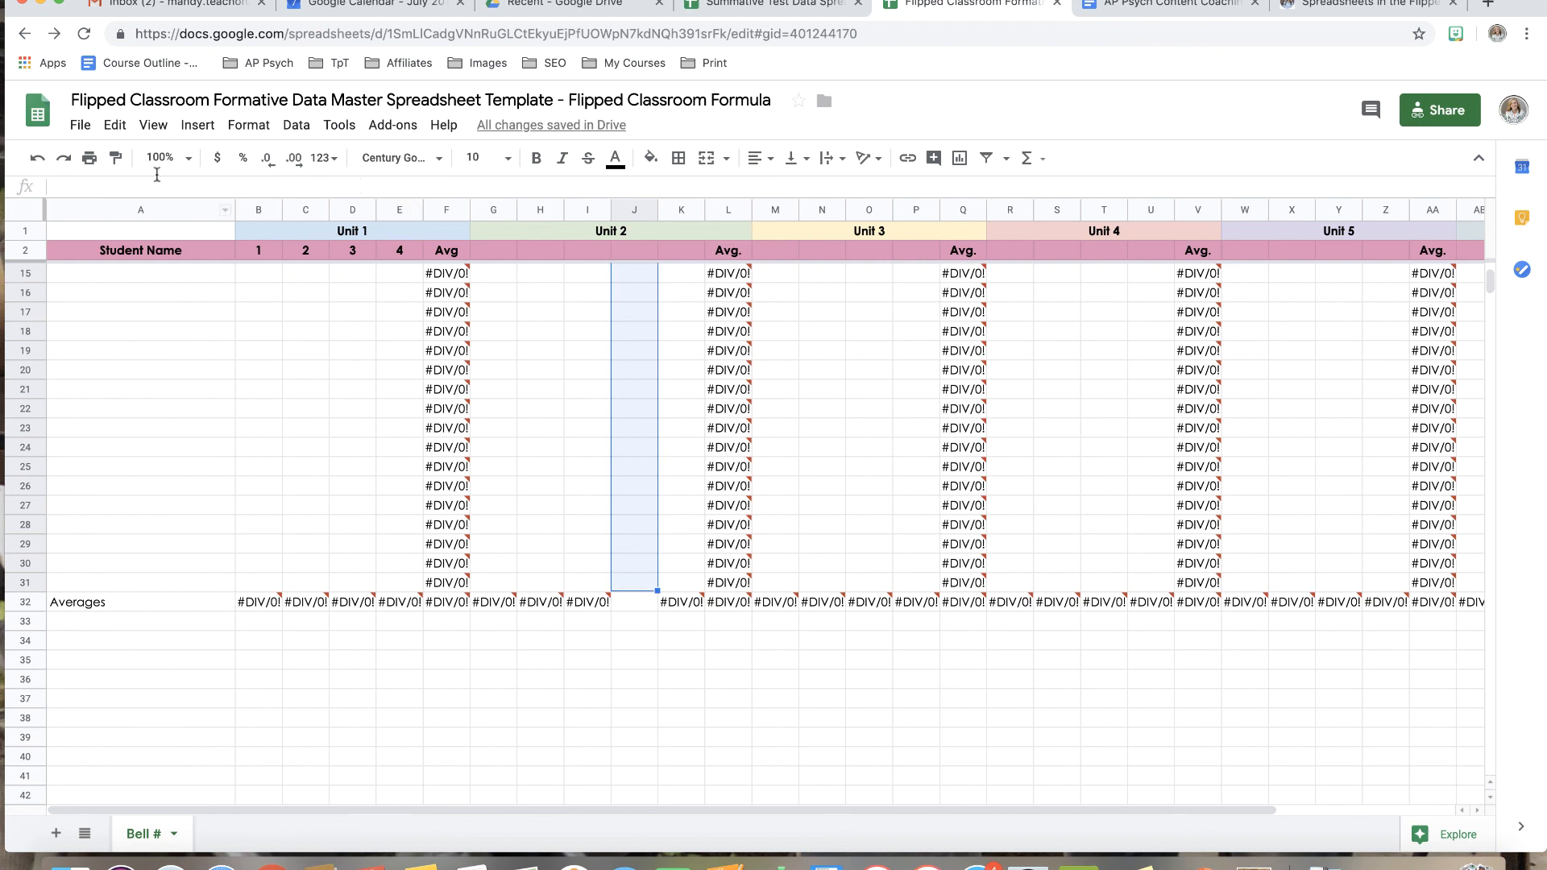
{"action": "left_click", "coordinate": [202, 124]}
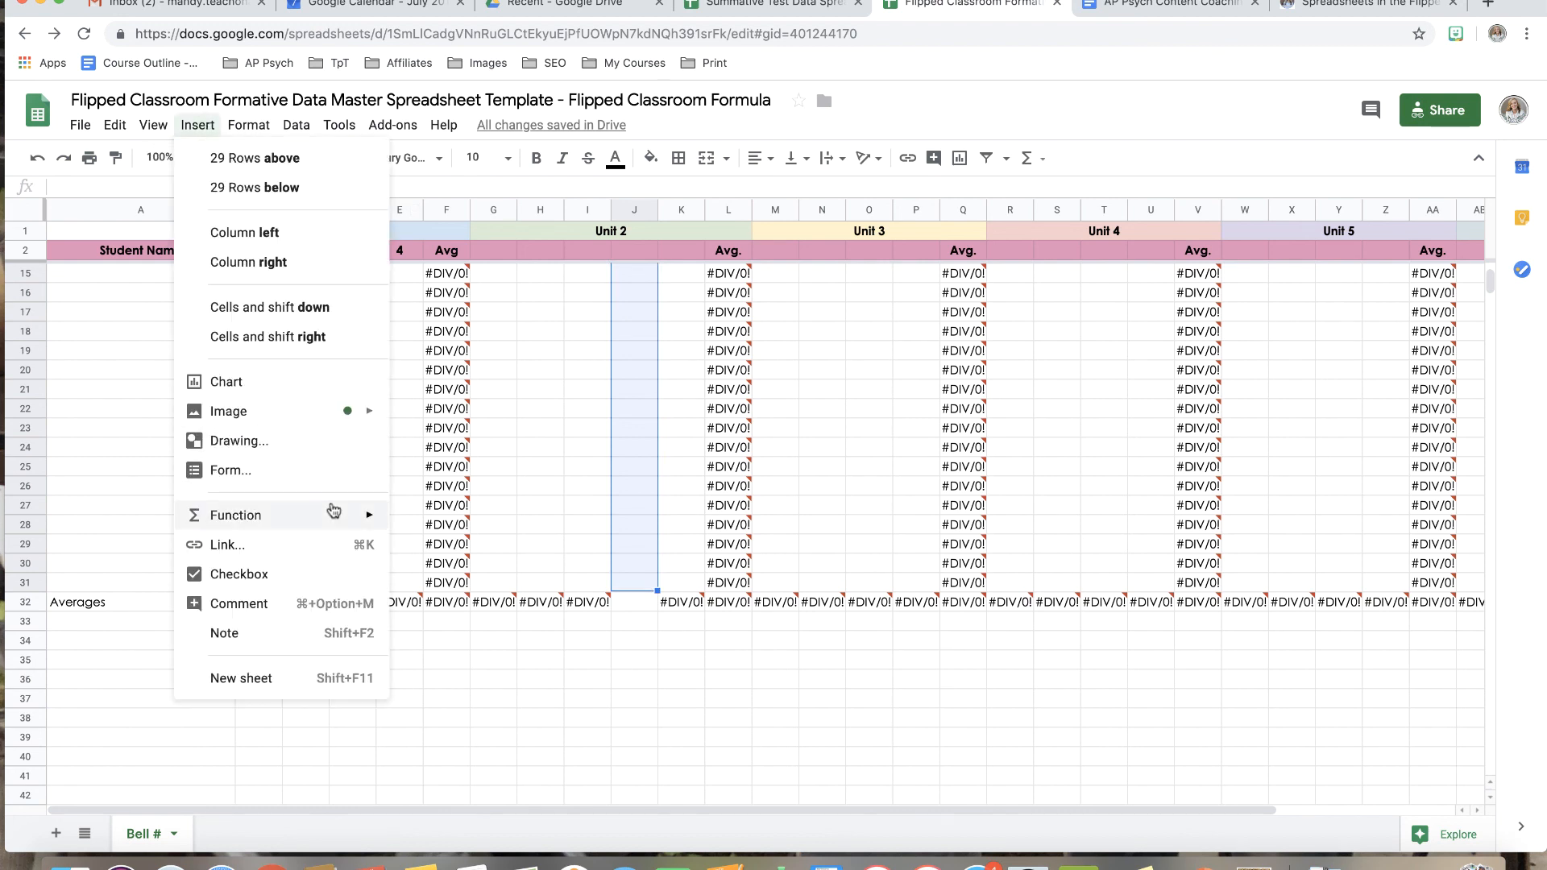
{"action": "mouse_move", "coordinate": [328, 515]}
{"action": "left_click", "coordinate": [489, 180]}
{"action": "key", "text": "Return"}
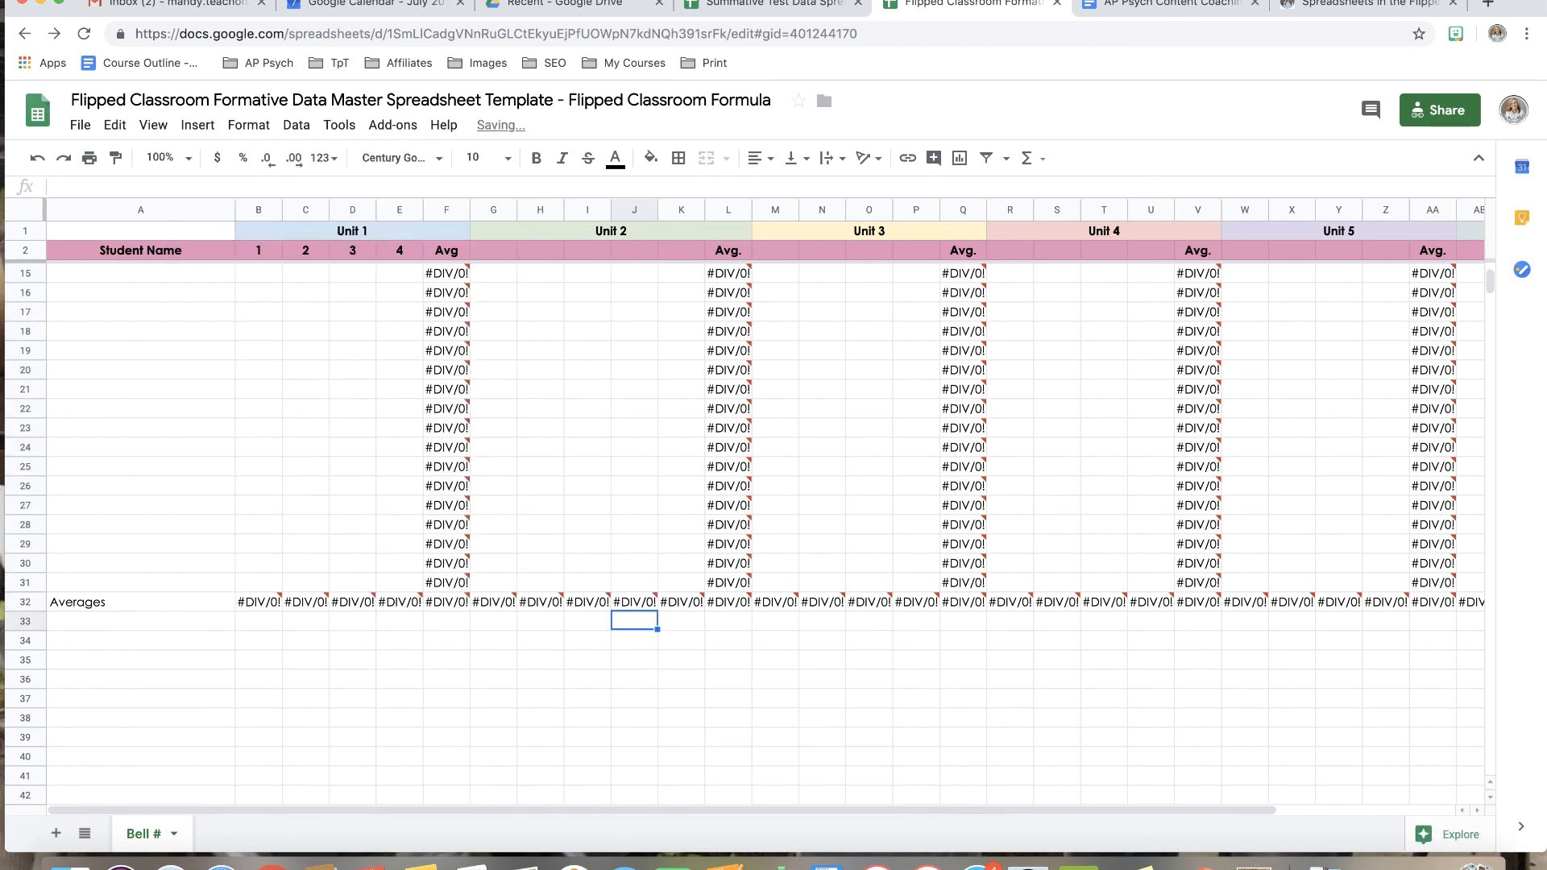
Undo the J32 average and the column added to the Unit 2 section, then deselect the column
{"action": "scroll", "coordinate": [553, 403], "scroll_direction": "up", "scroll_amount": 3}
{"action": "scroll", "coordinate": [552, 403], "scroll_direction": "up", "scroll_amount": 2}
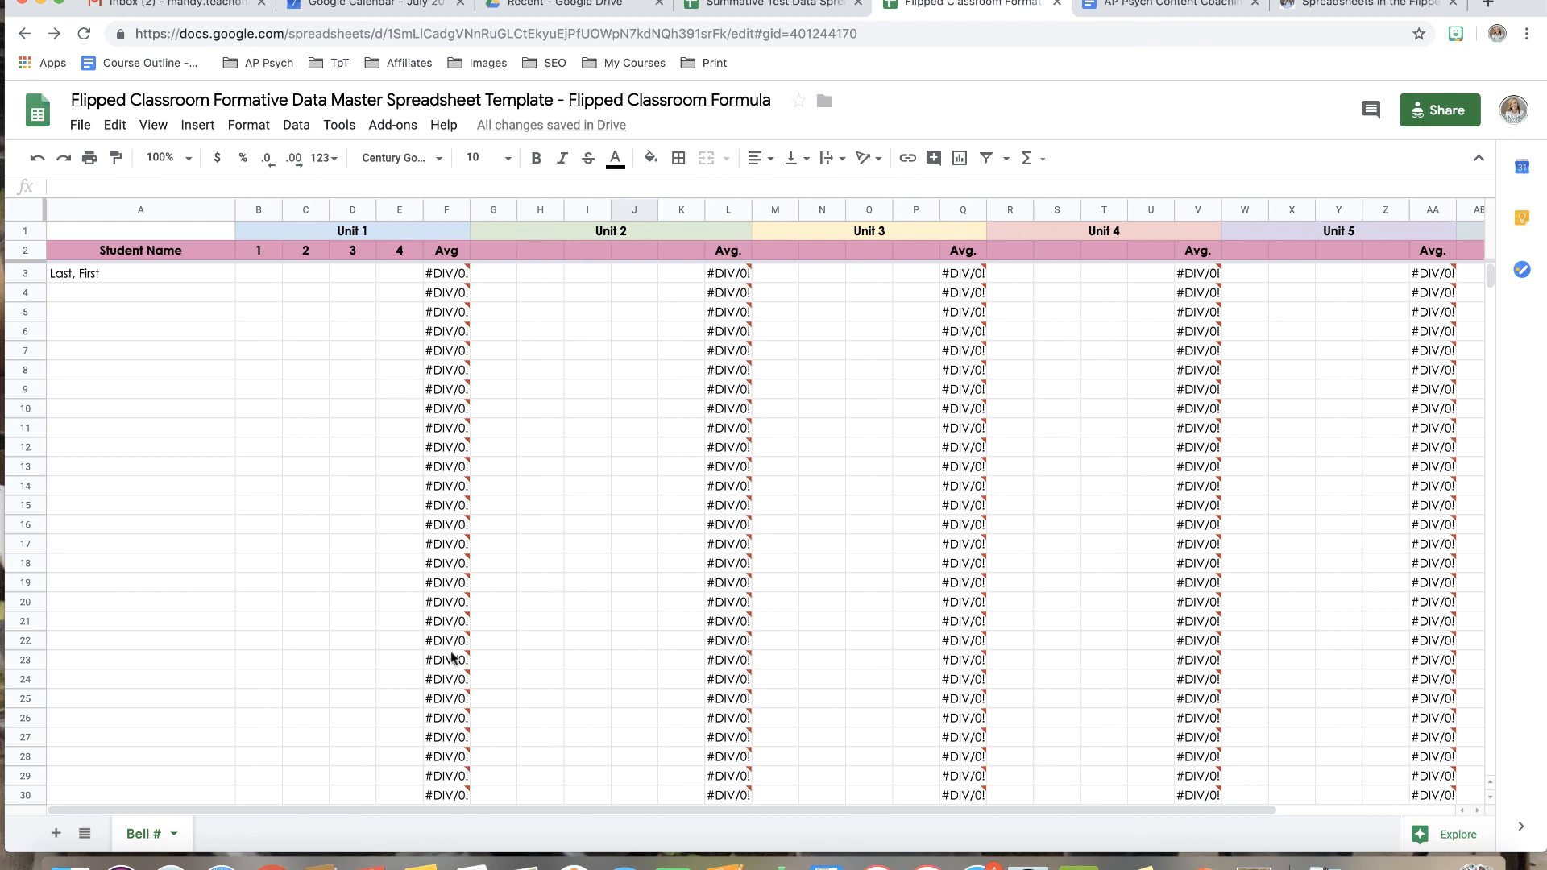
{"action": "left_click", "coordinate": [37, 159]}
{"action": "left_click", "coordinate": [37, 159]}
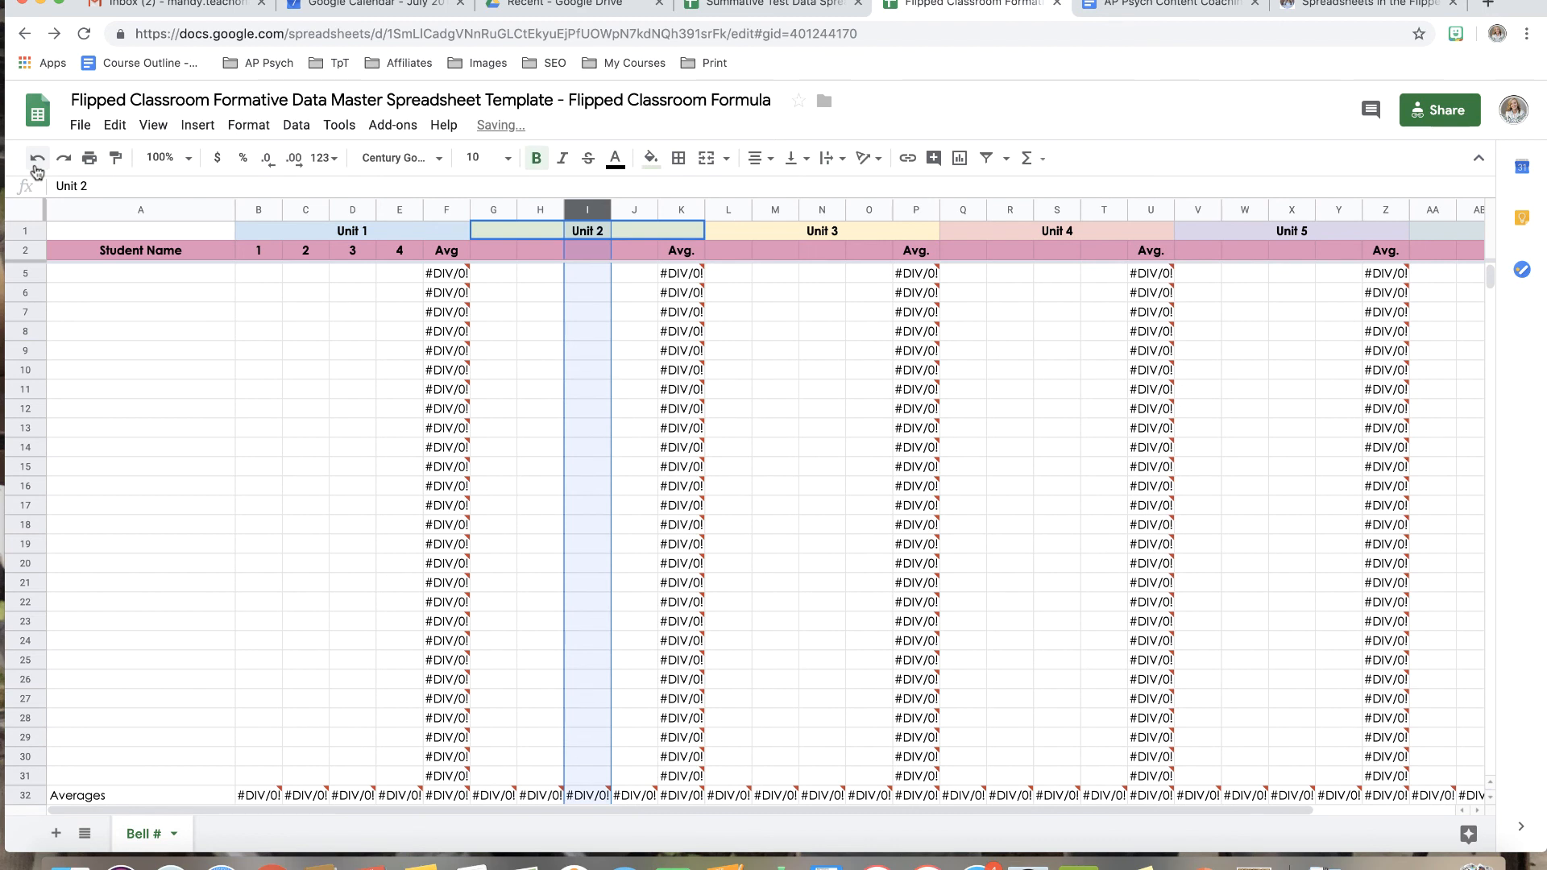
{"action": "left_click", "coordinate": [681, 393]}
{"action": "left_click", "coordinate": [618, 394]}
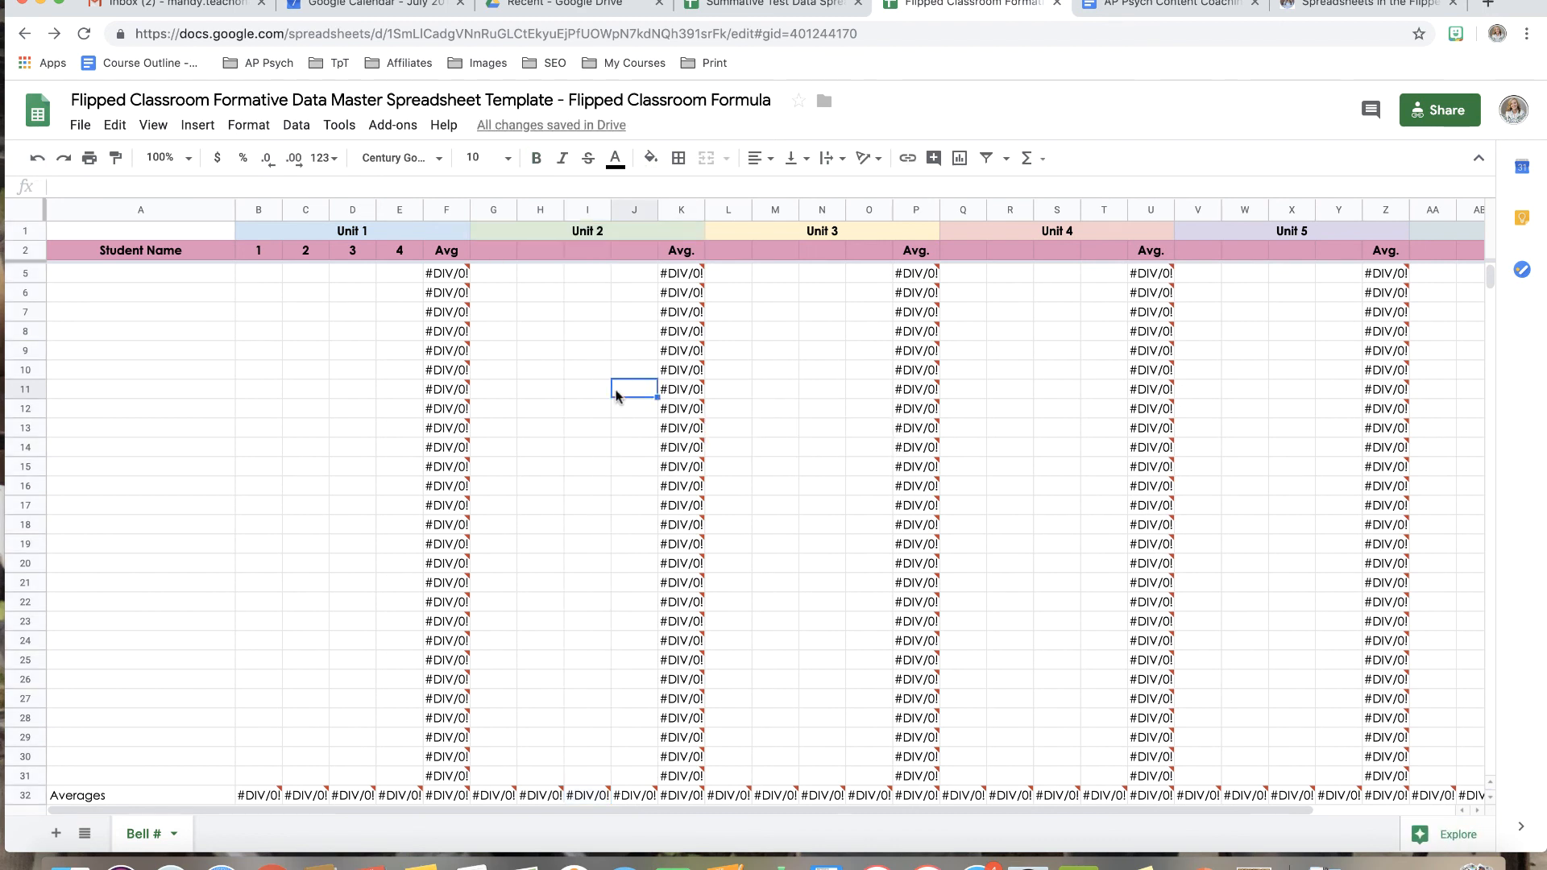